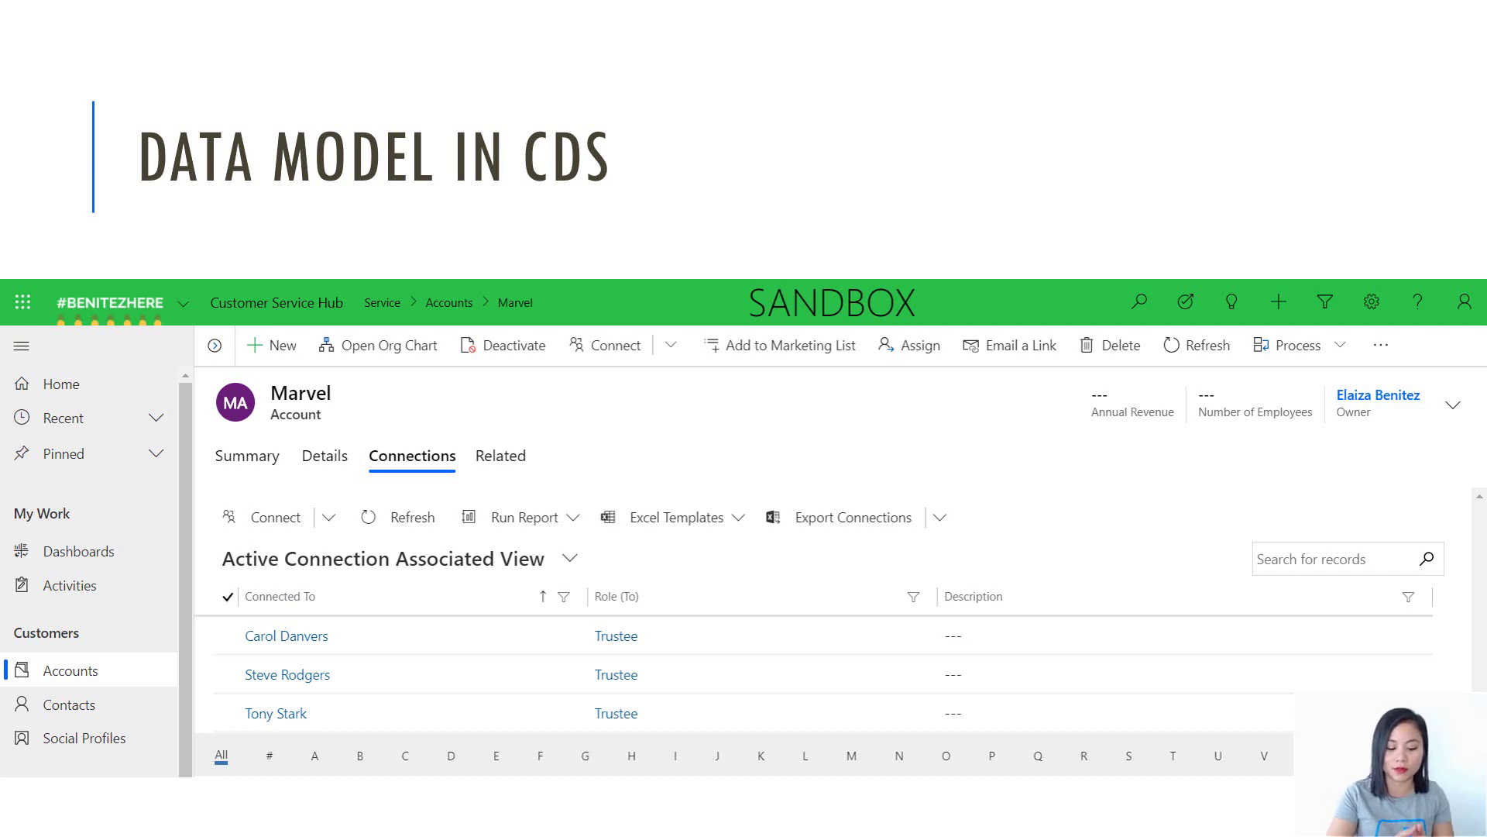
End the slideshow and switch to the Email trust policy renewal flow in Chrome
key("Right")
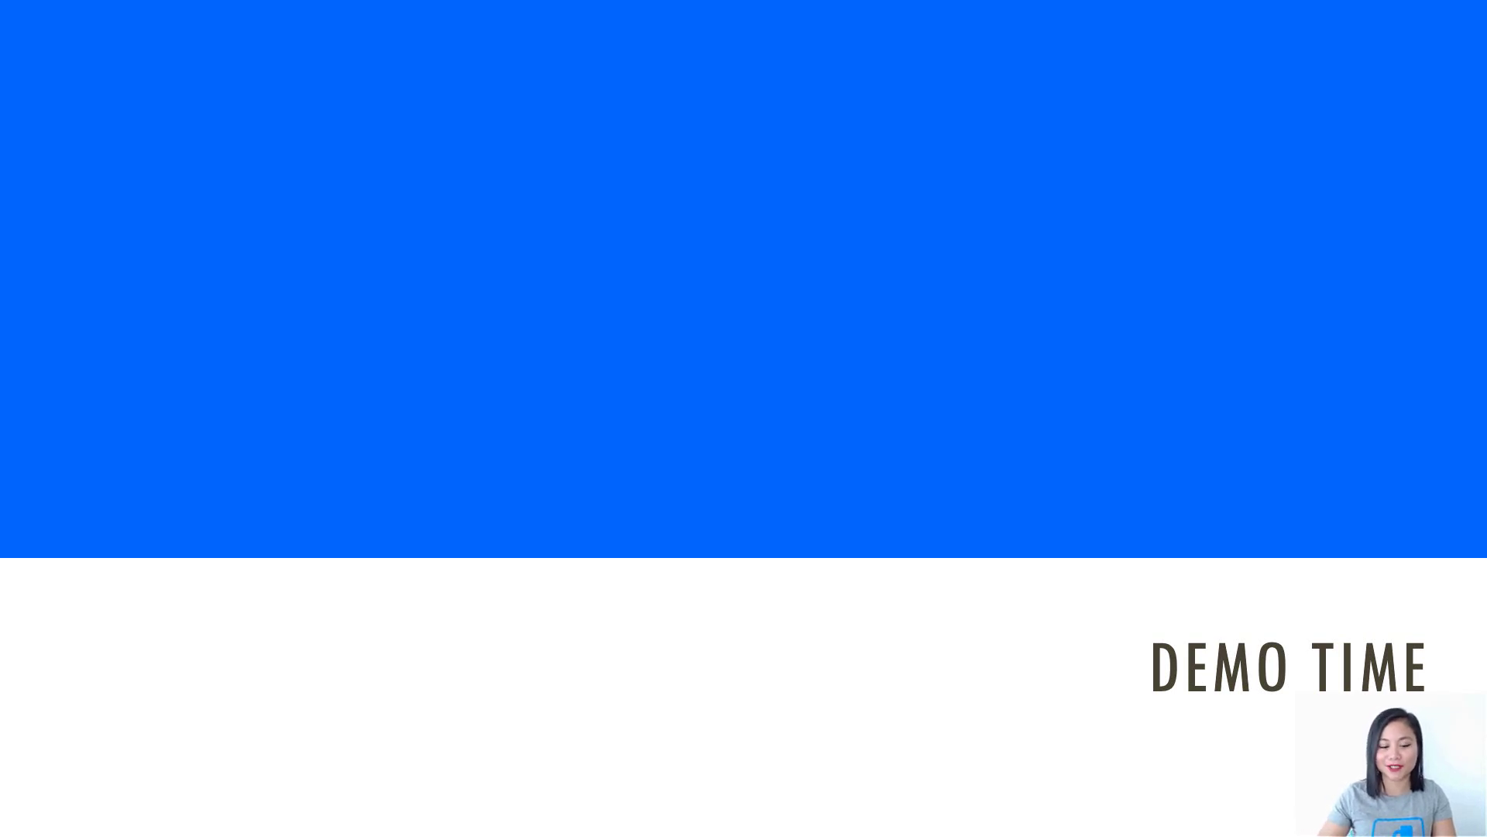
key("Escape")
mouse_move(264, 817)
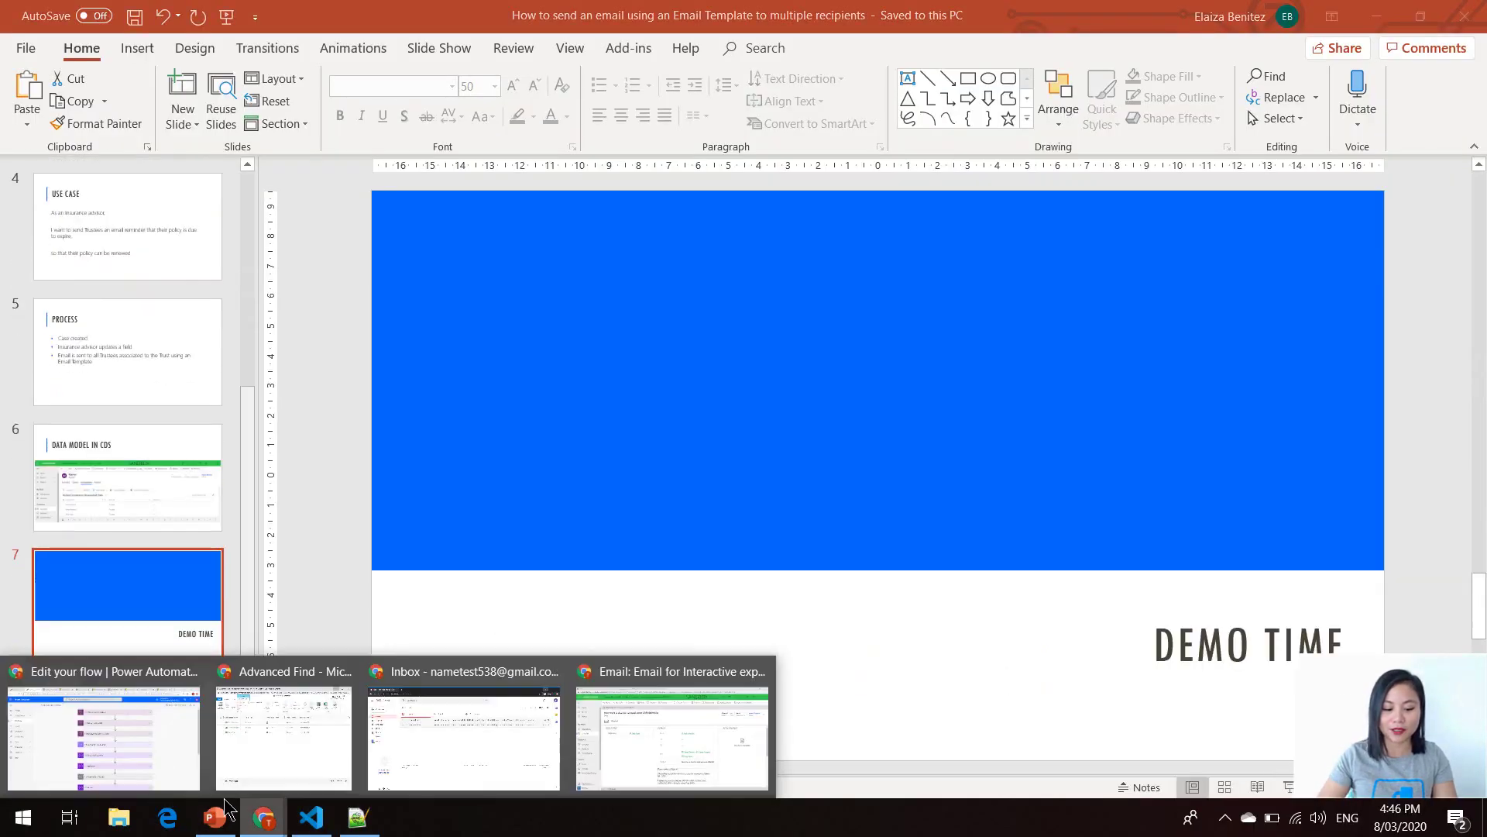
left_click(142, 755)
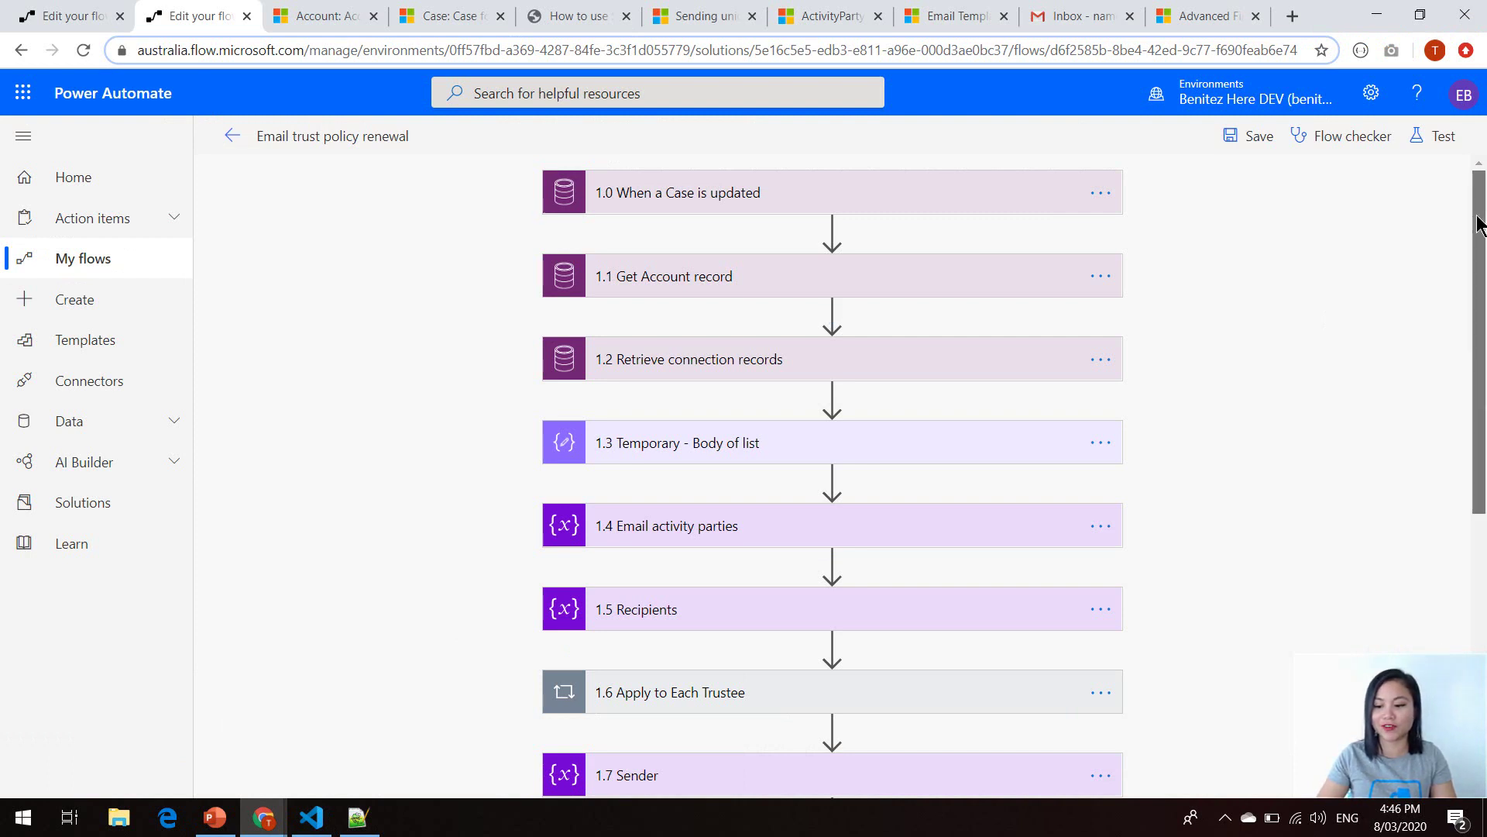
left_click_drag(1480, 233, 1474, 186)
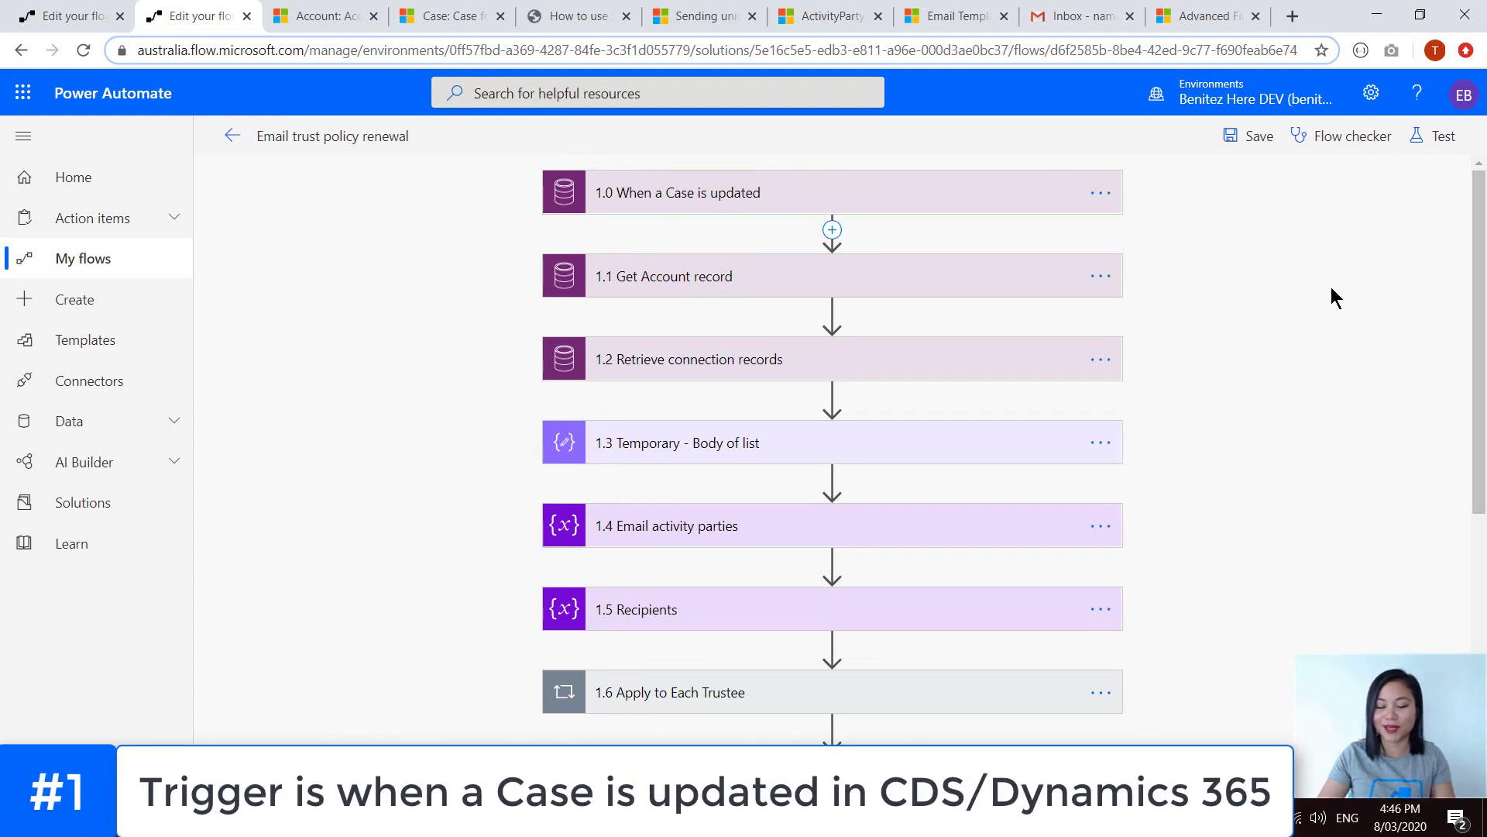
Review the settings of trigger 1.0 When a Case is updated and the Send Trust policy renewal field on the Test Trust case
left_click(946, 202)
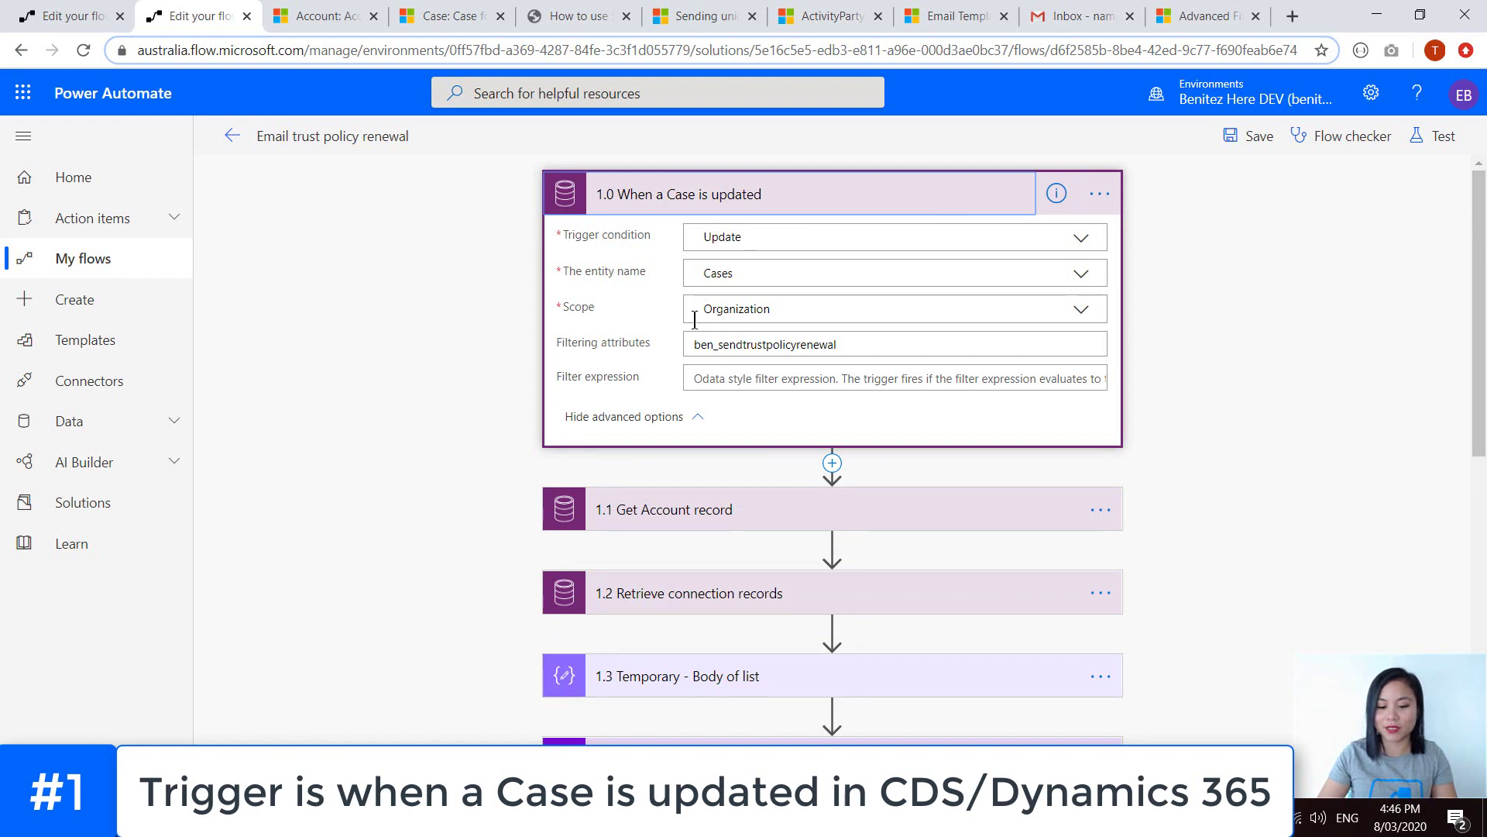
left_click(426, 17)
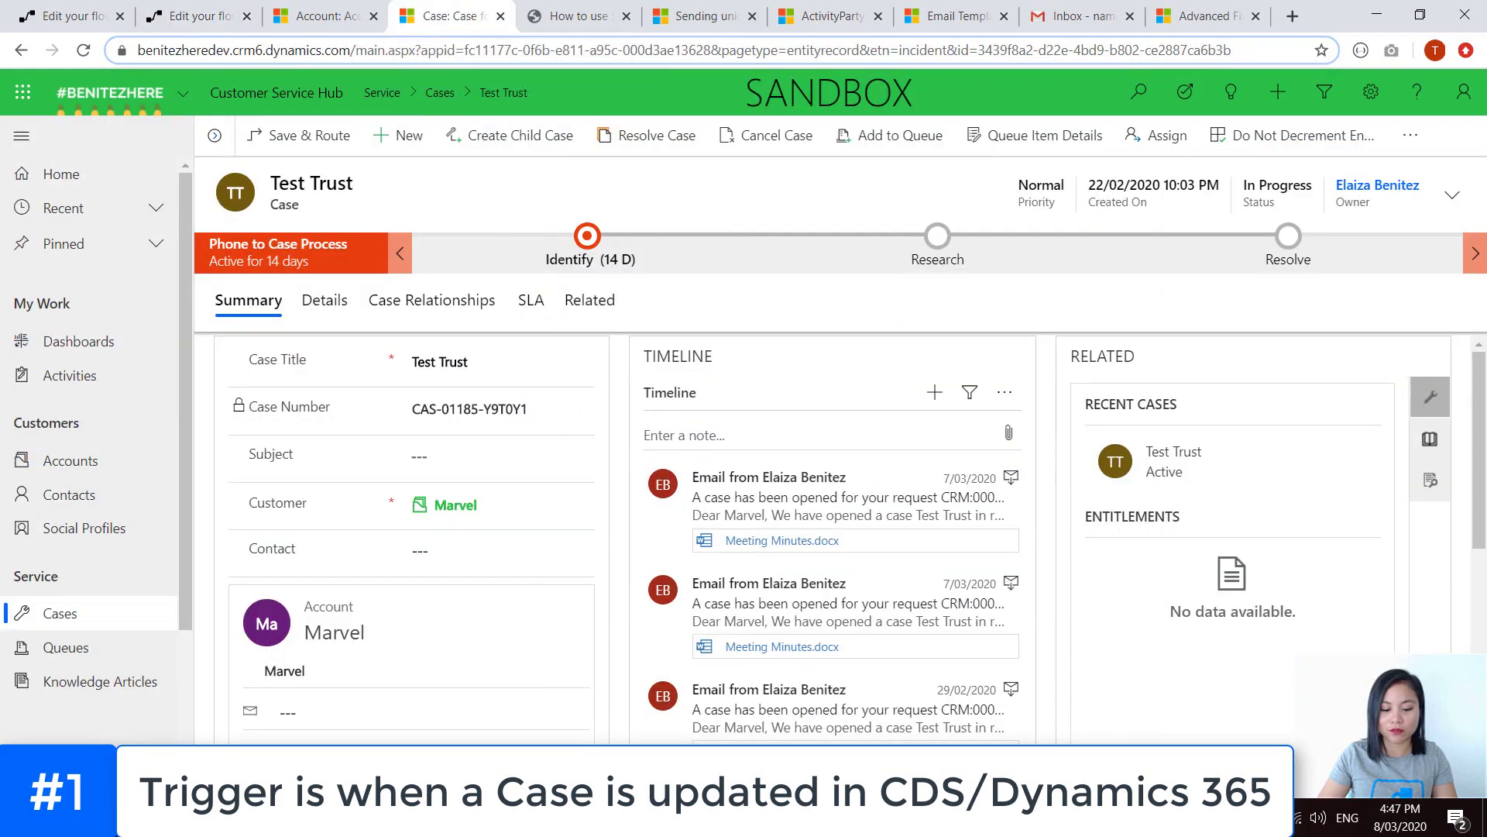
left_click_drag(1481, 380, 1447, 554)
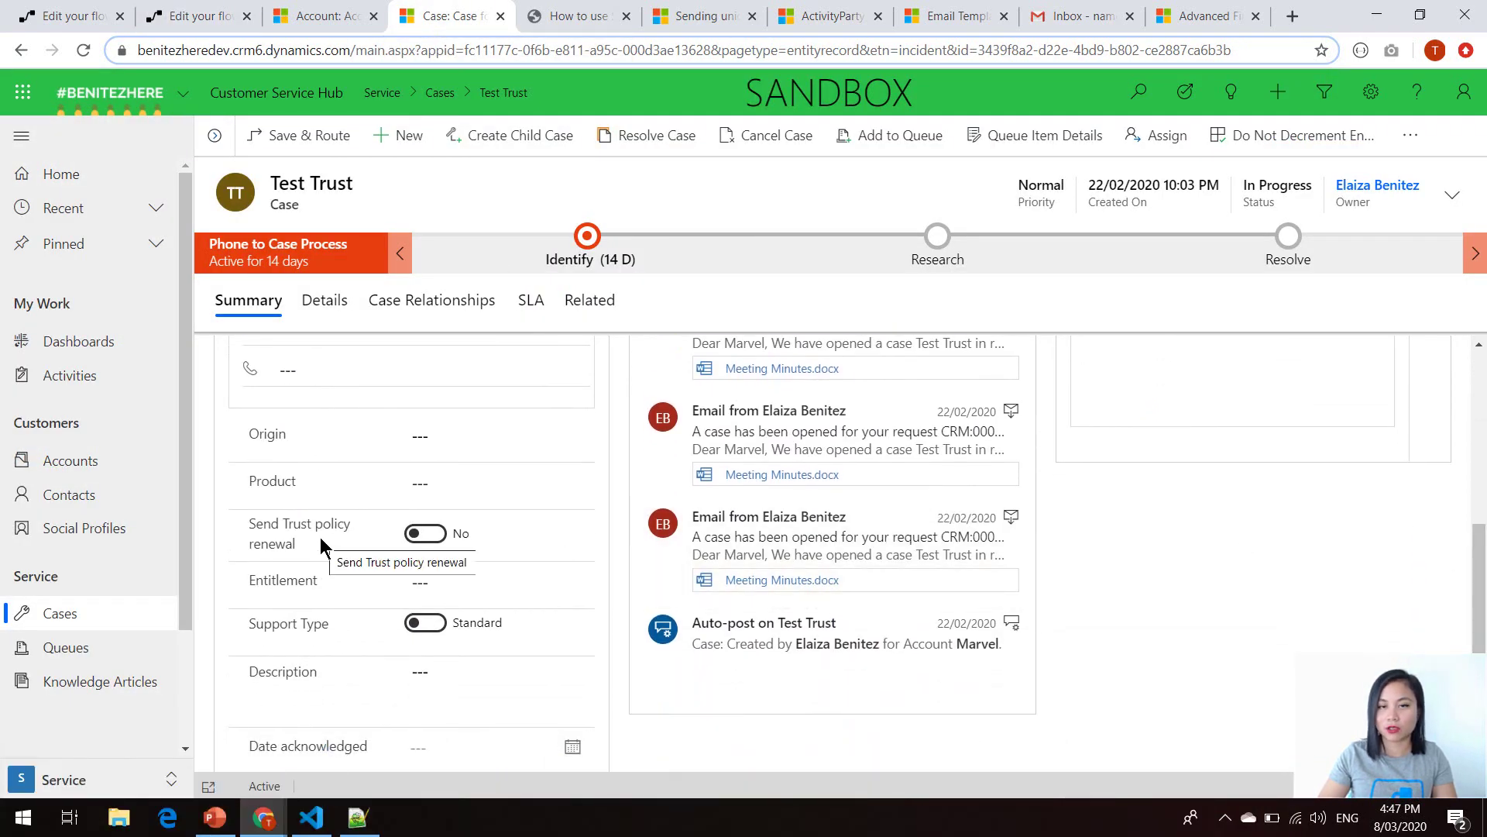
left_click_drag(1479, 612, 1479, 481)
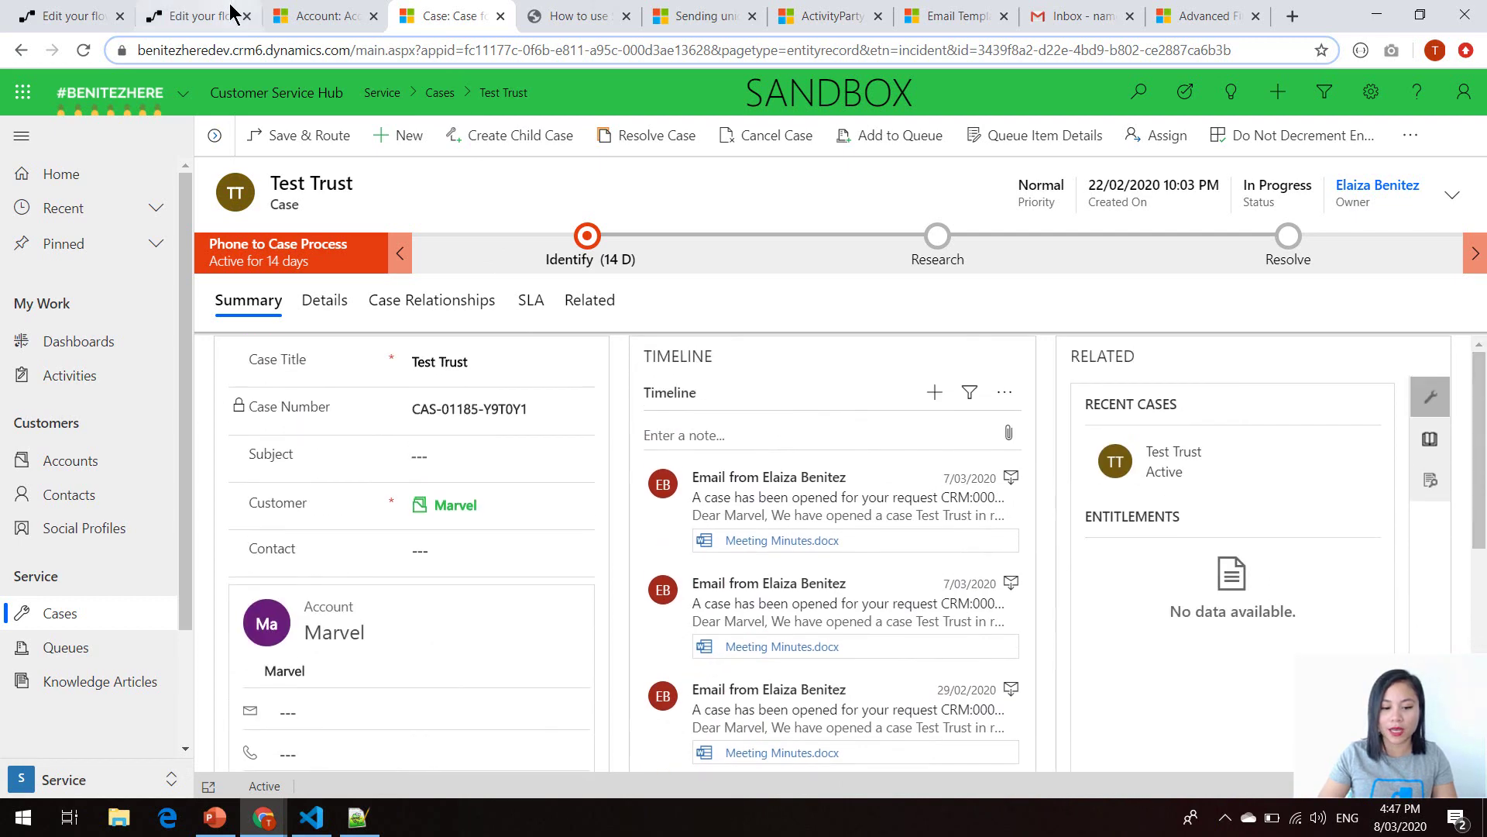
left_click(200, 17)
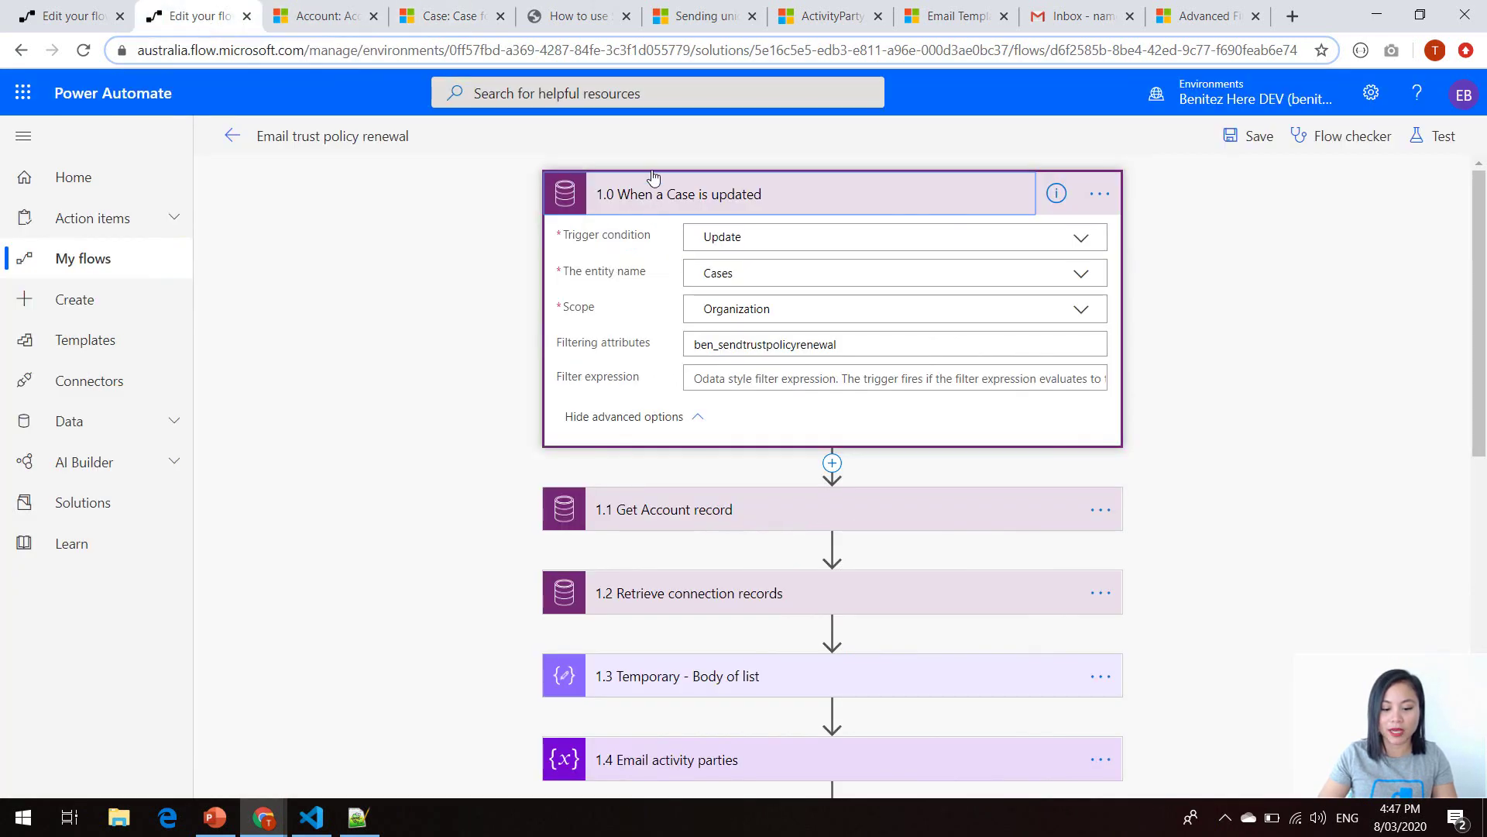
left_click(629, 197)
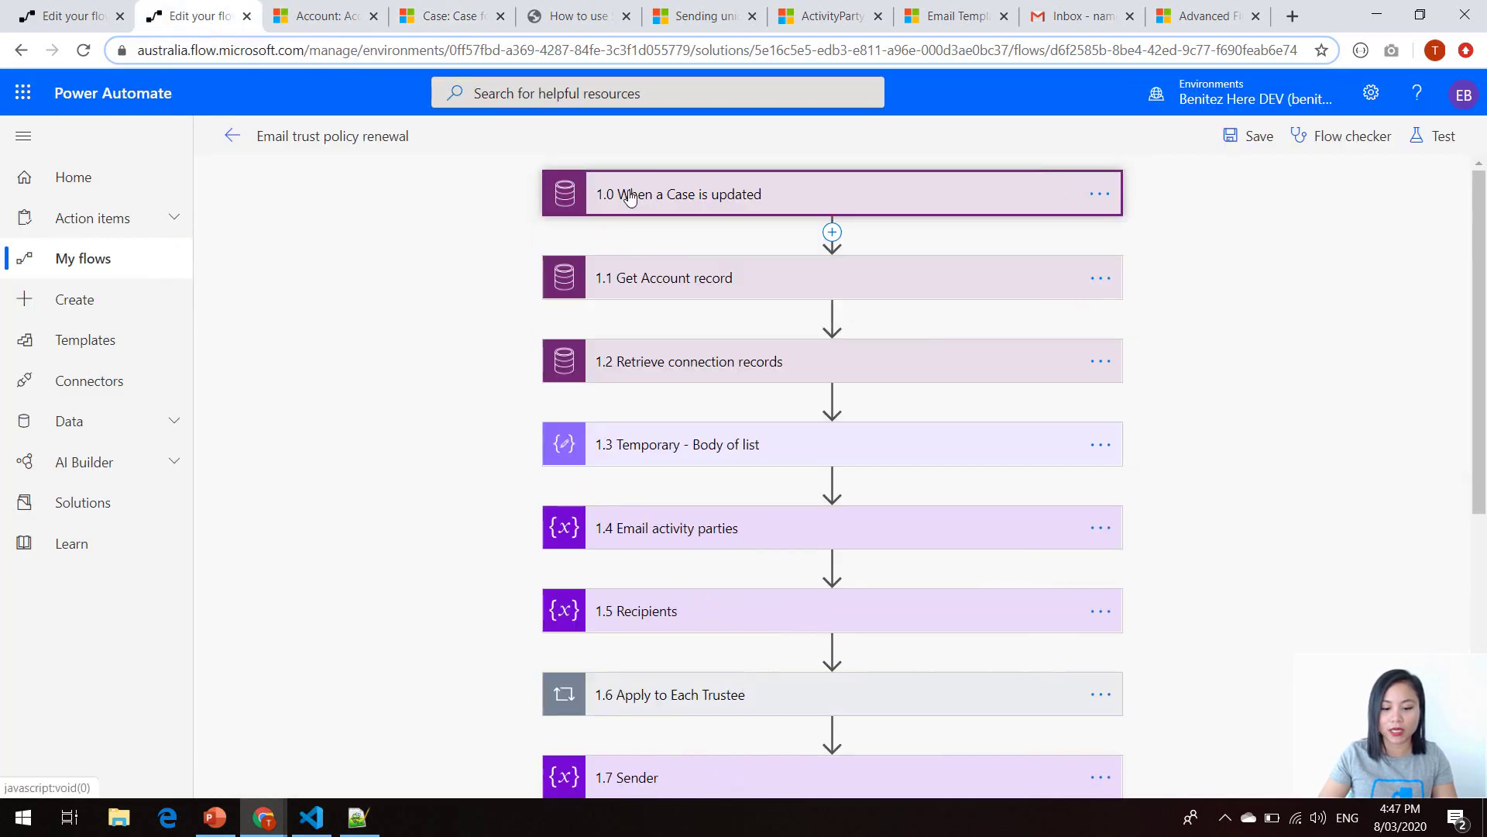
Inspect the entity and Item ID settings of action 1.1 Get Account record, including the Customer value's expression
left_click(641, 280)
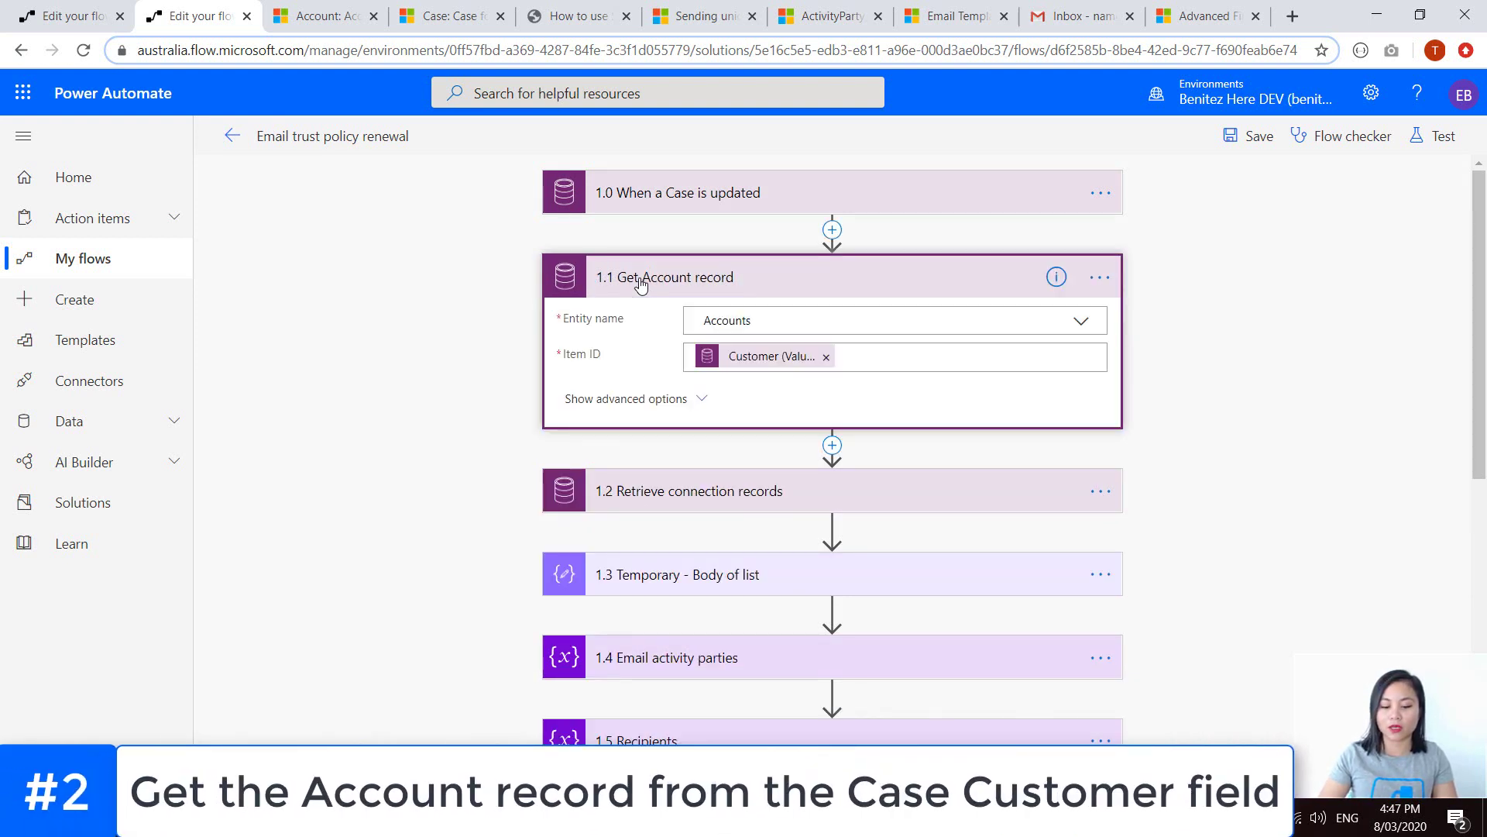
mouse_move(740, 370)
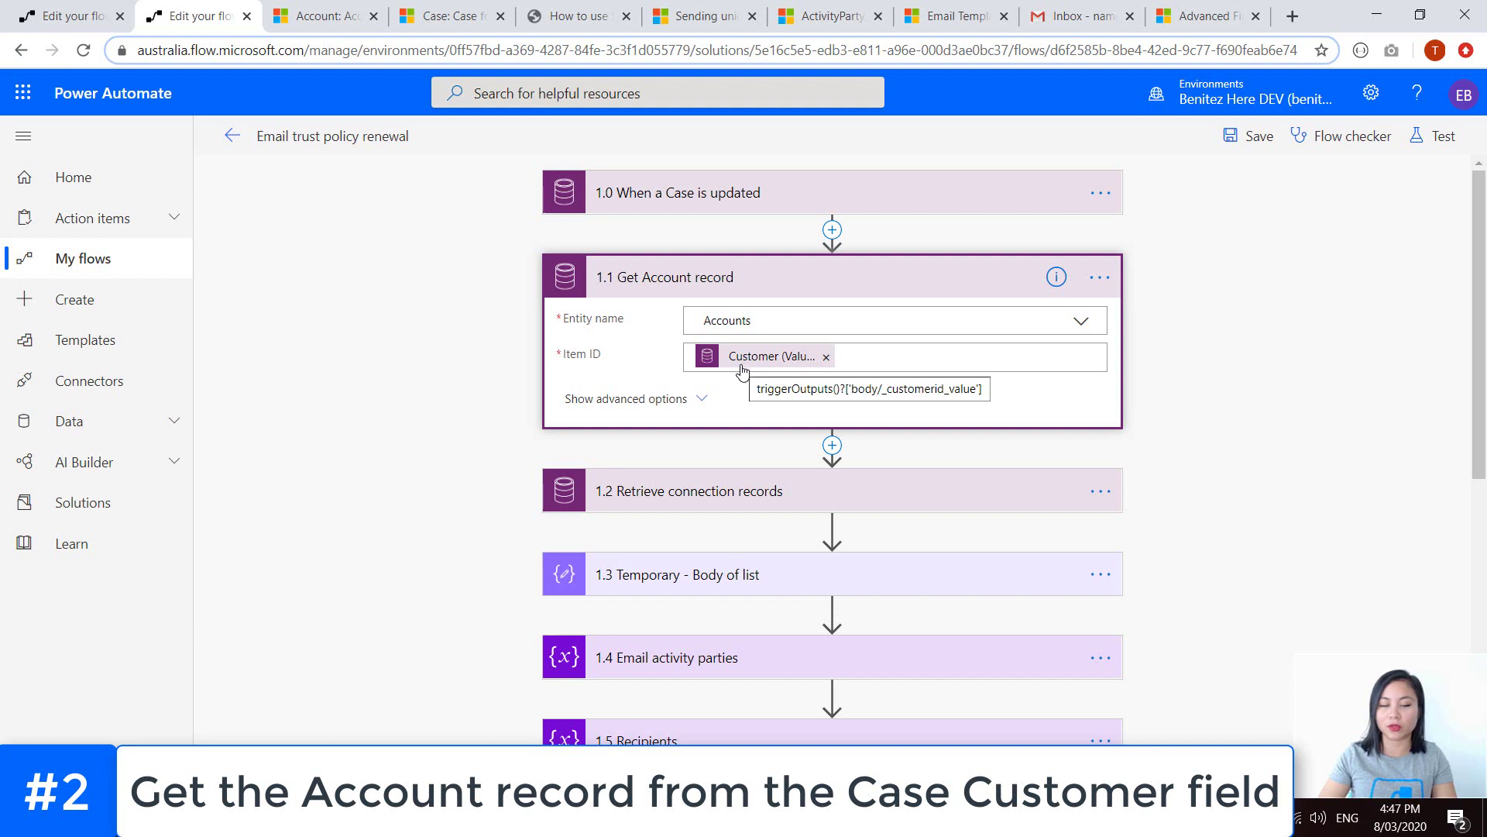
left_click(679, 284)
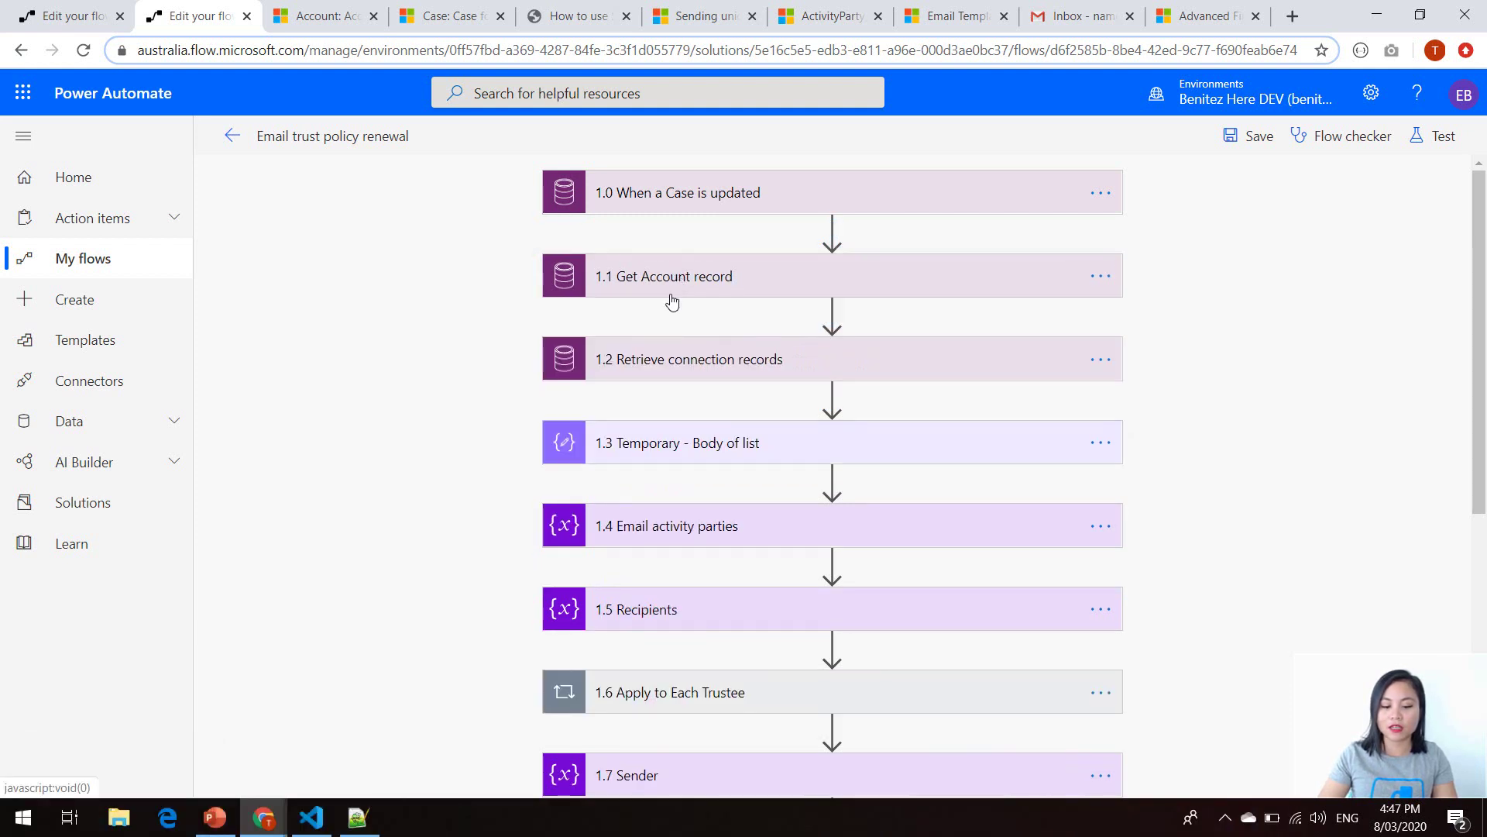
Review the Fetch Xml Query in action 1.2 Retrieve connection records alongside the Marvel account's connections
left_click(655, 365)
left_click_drag(1480, 356, 1480, 390)
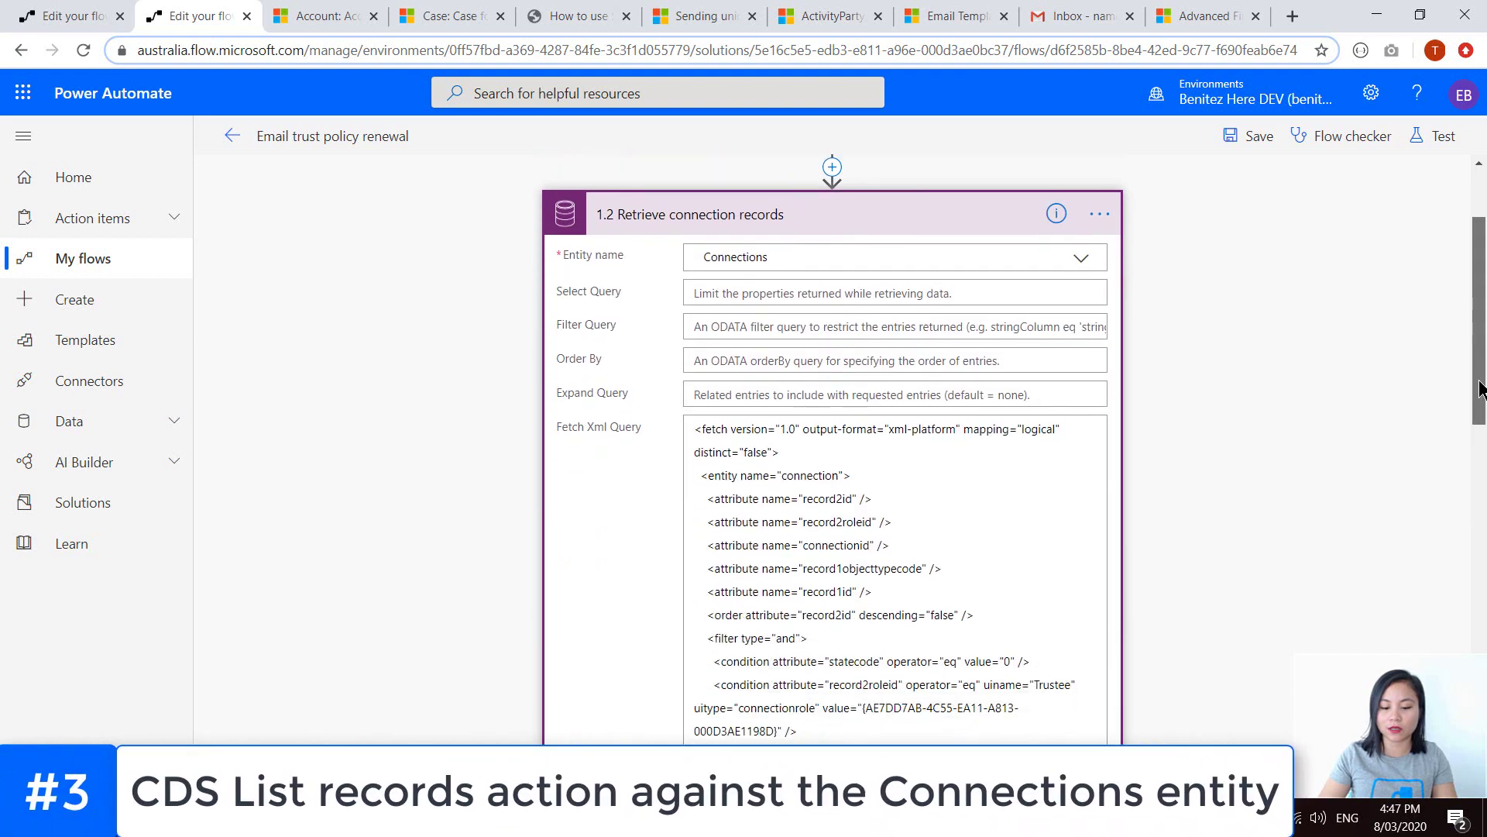
left_click(321, 15)
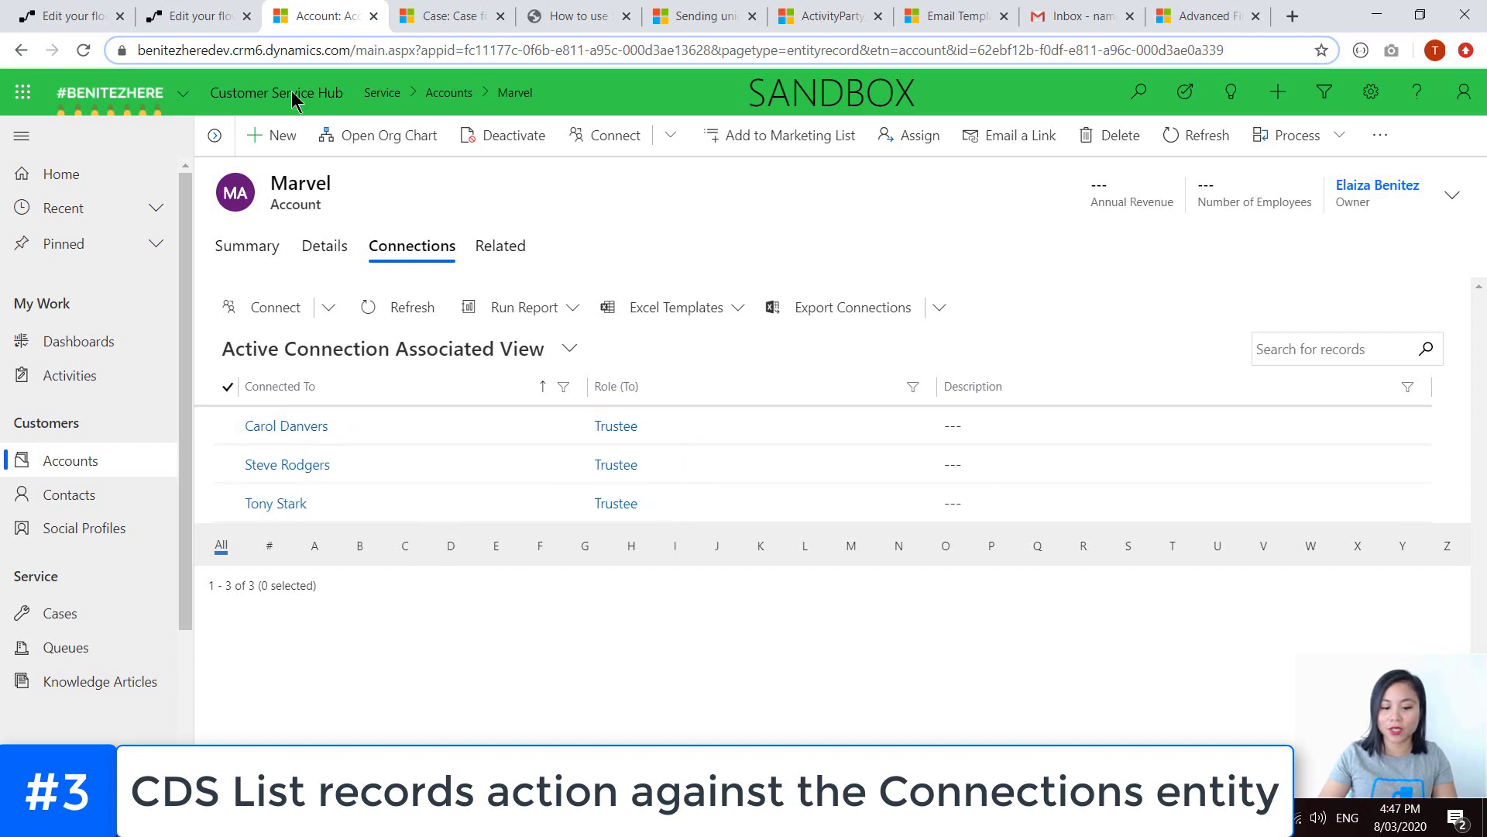
left_click(200, 16)
scroll(1252, 358, "down", 1)
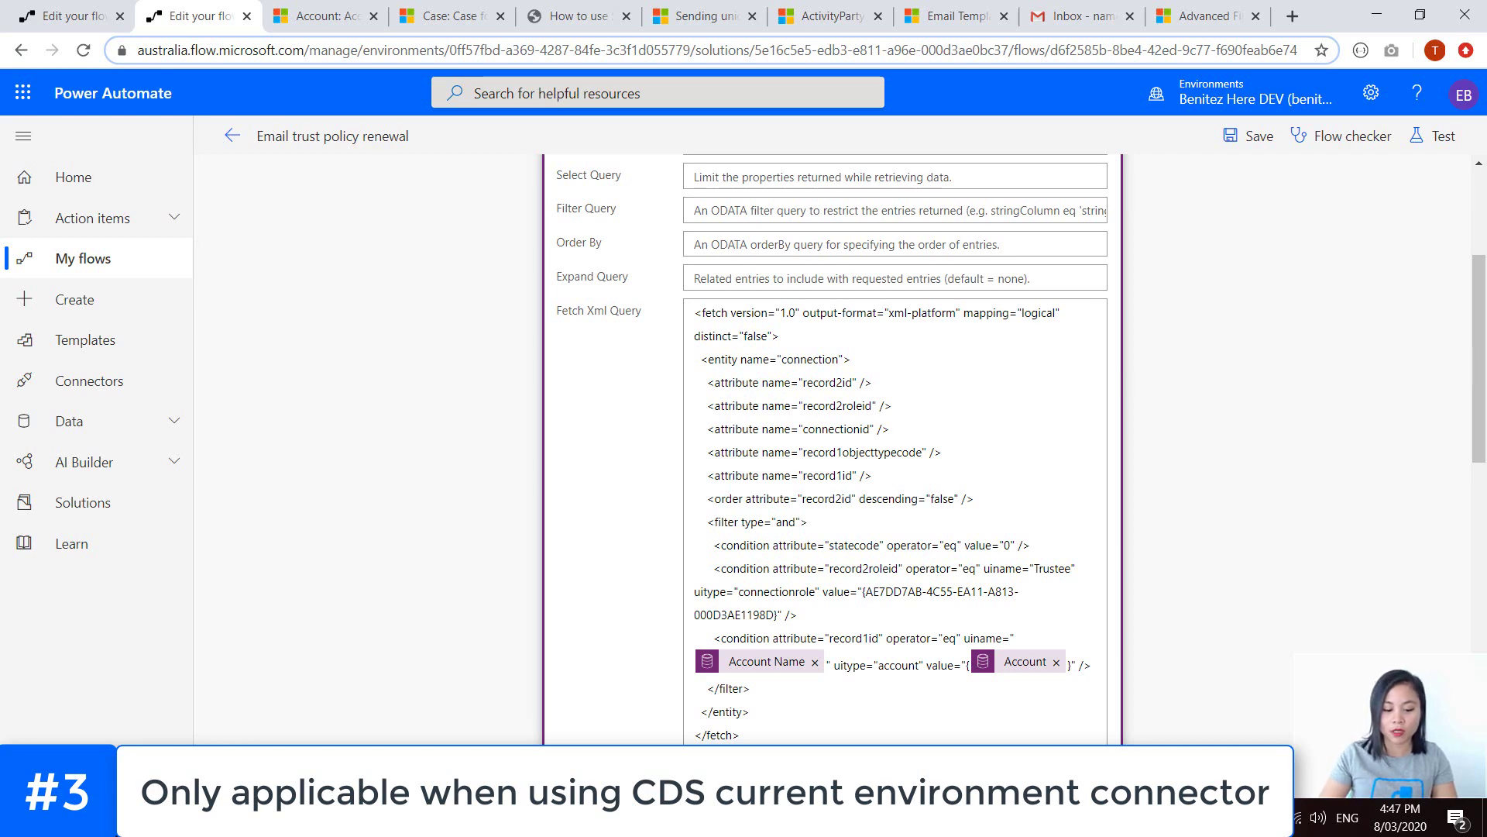
Review the Connections query criteria in Advanced Find and its downloaded Fetch XML in Notepad++
left_click(387, 820)
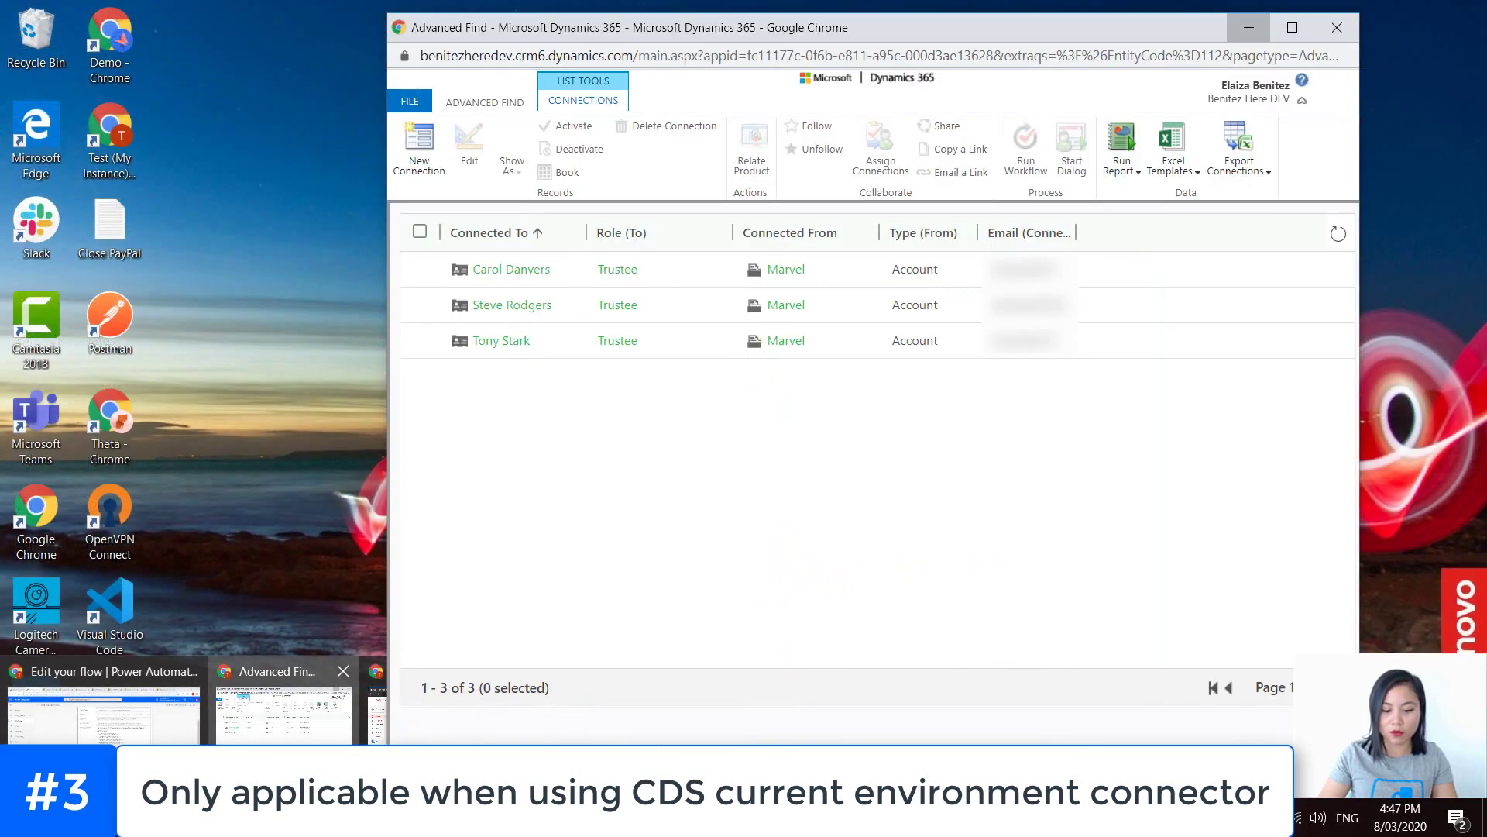
left_click(283, 709)
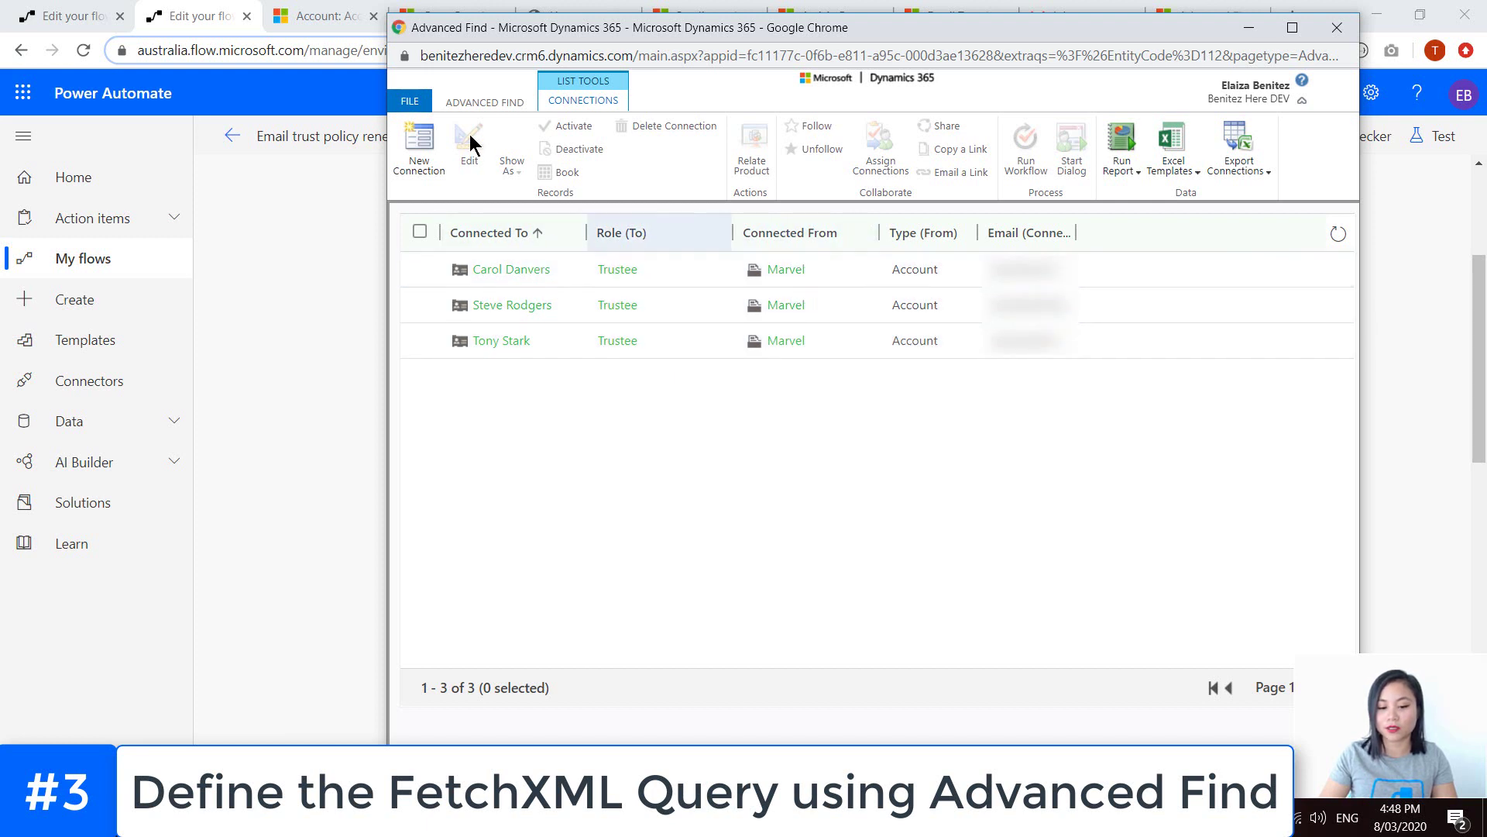
left_click(484, 99)
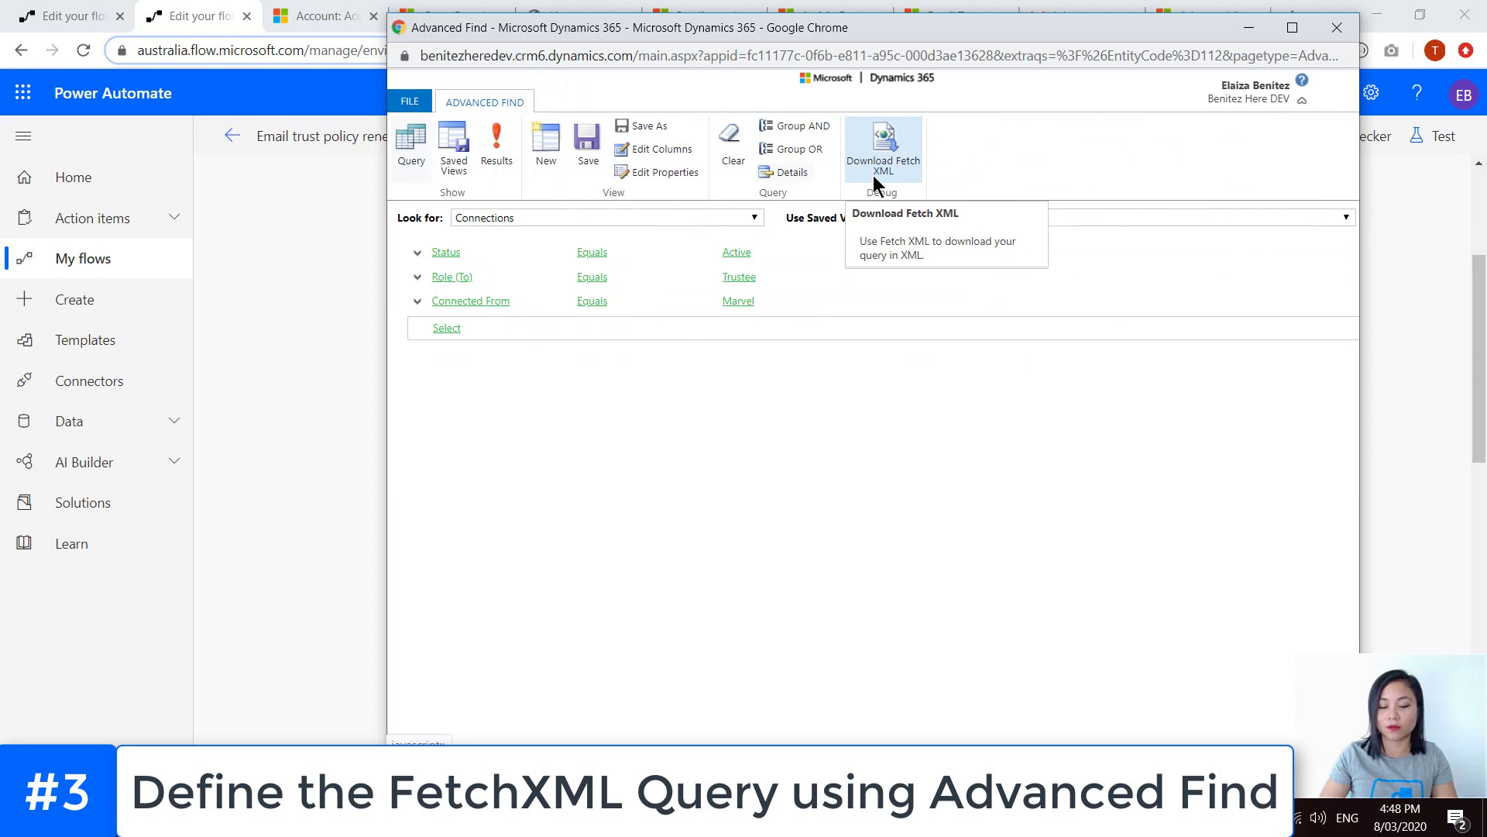
left_click(360, 819)
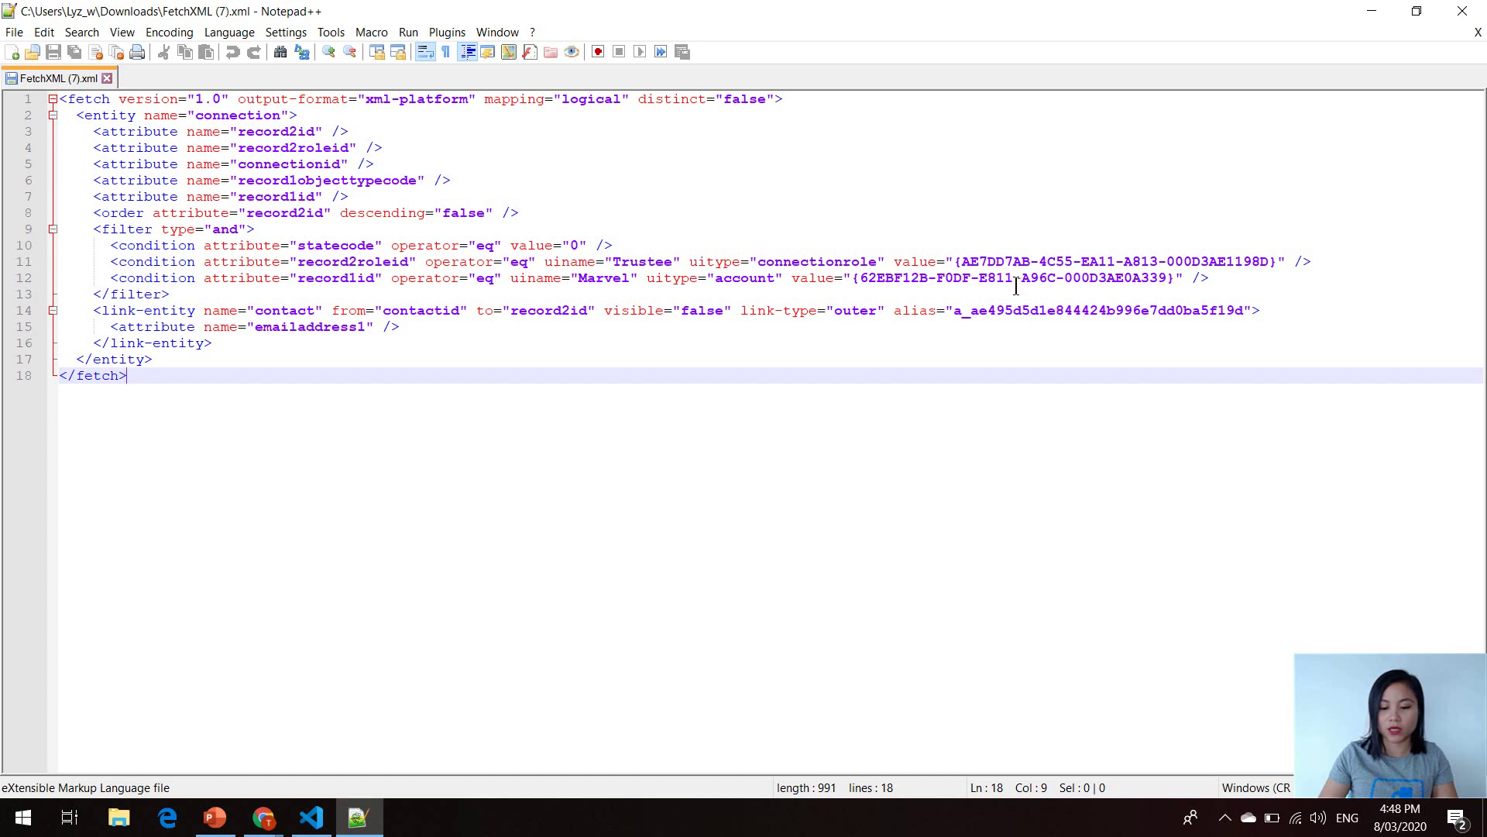
left_click(1371, 12)
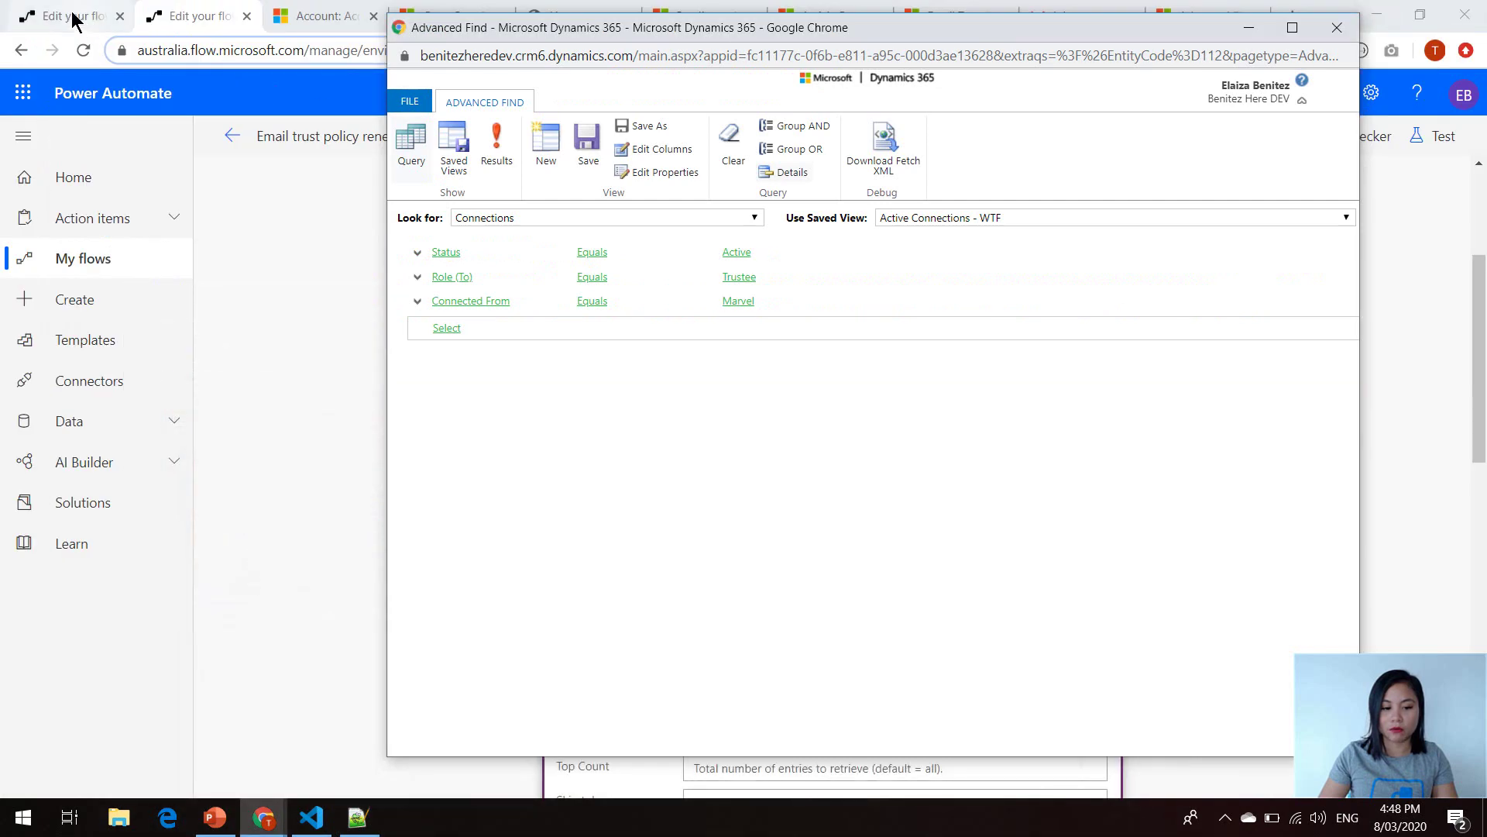
Return to the flow and check the Account Name and Account dynamic content in the 1.2 Fetch Xml Query, then collapse the action
left_click(299, 356)
scroll(803, 569, "down", 1)
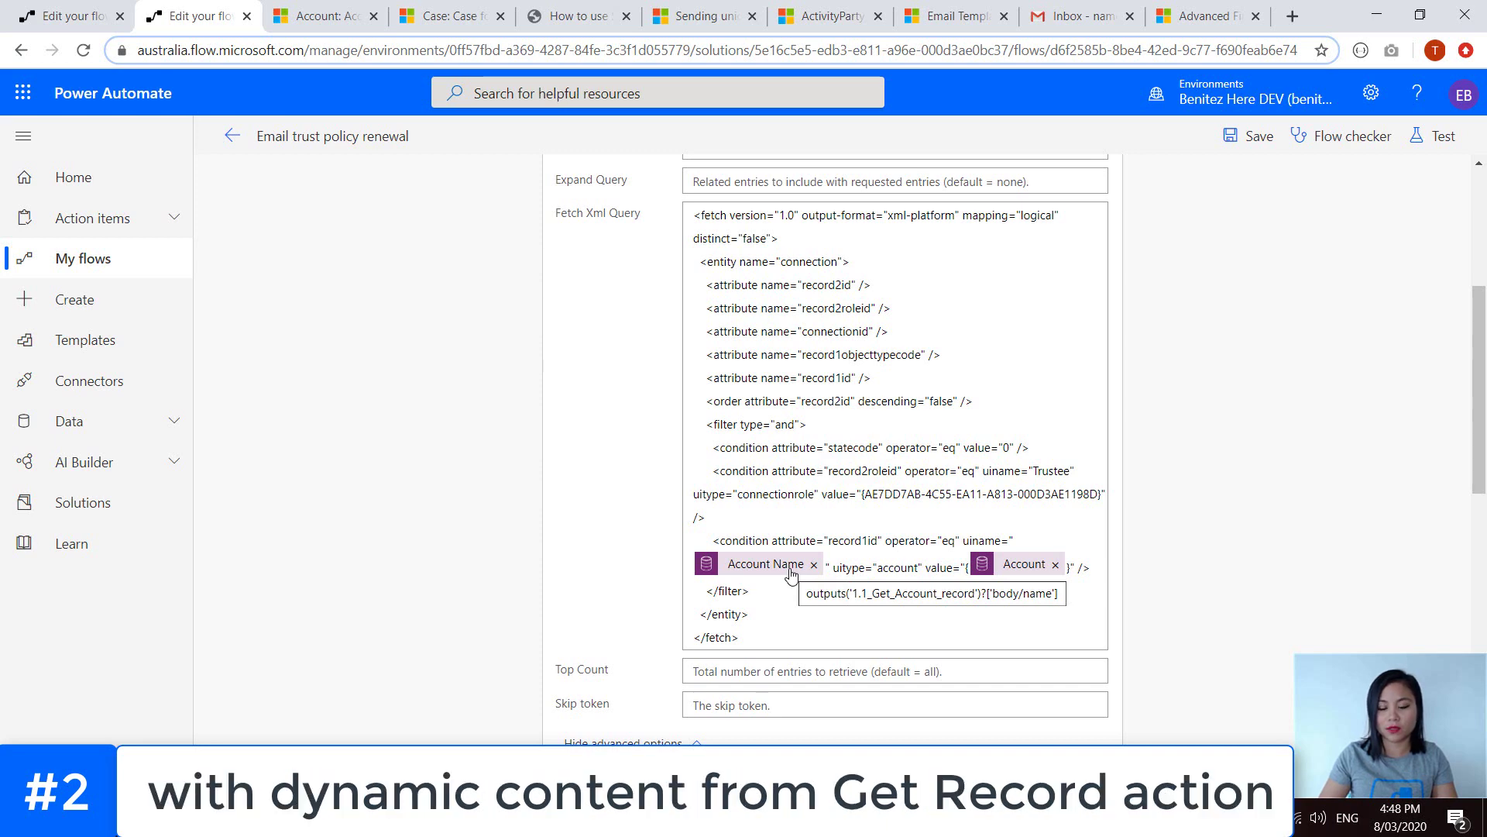
left_click_drag(1478, 392, 1480, 275)
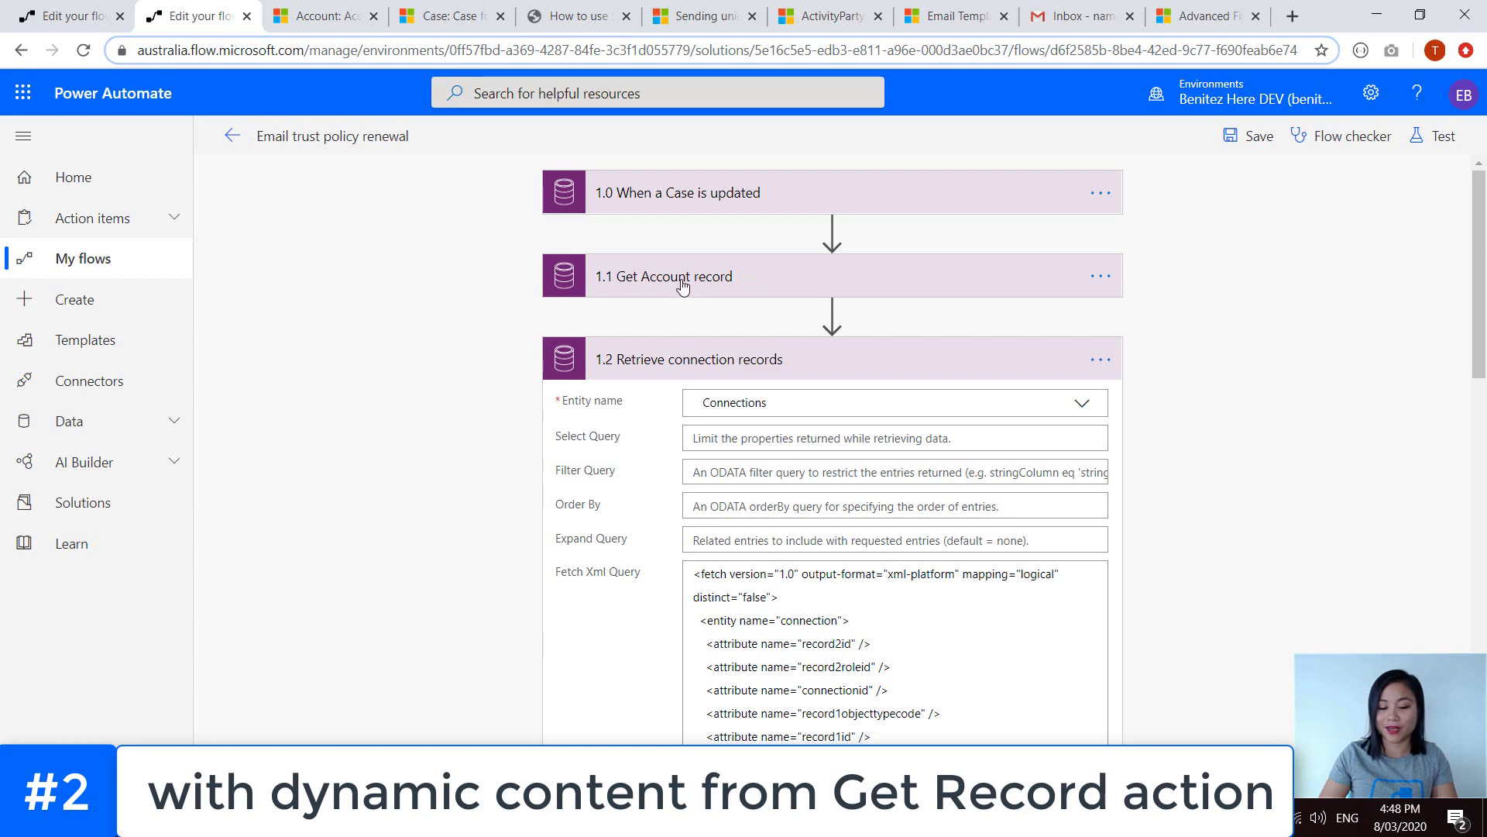
scroll(1332, 466, "down", 8)
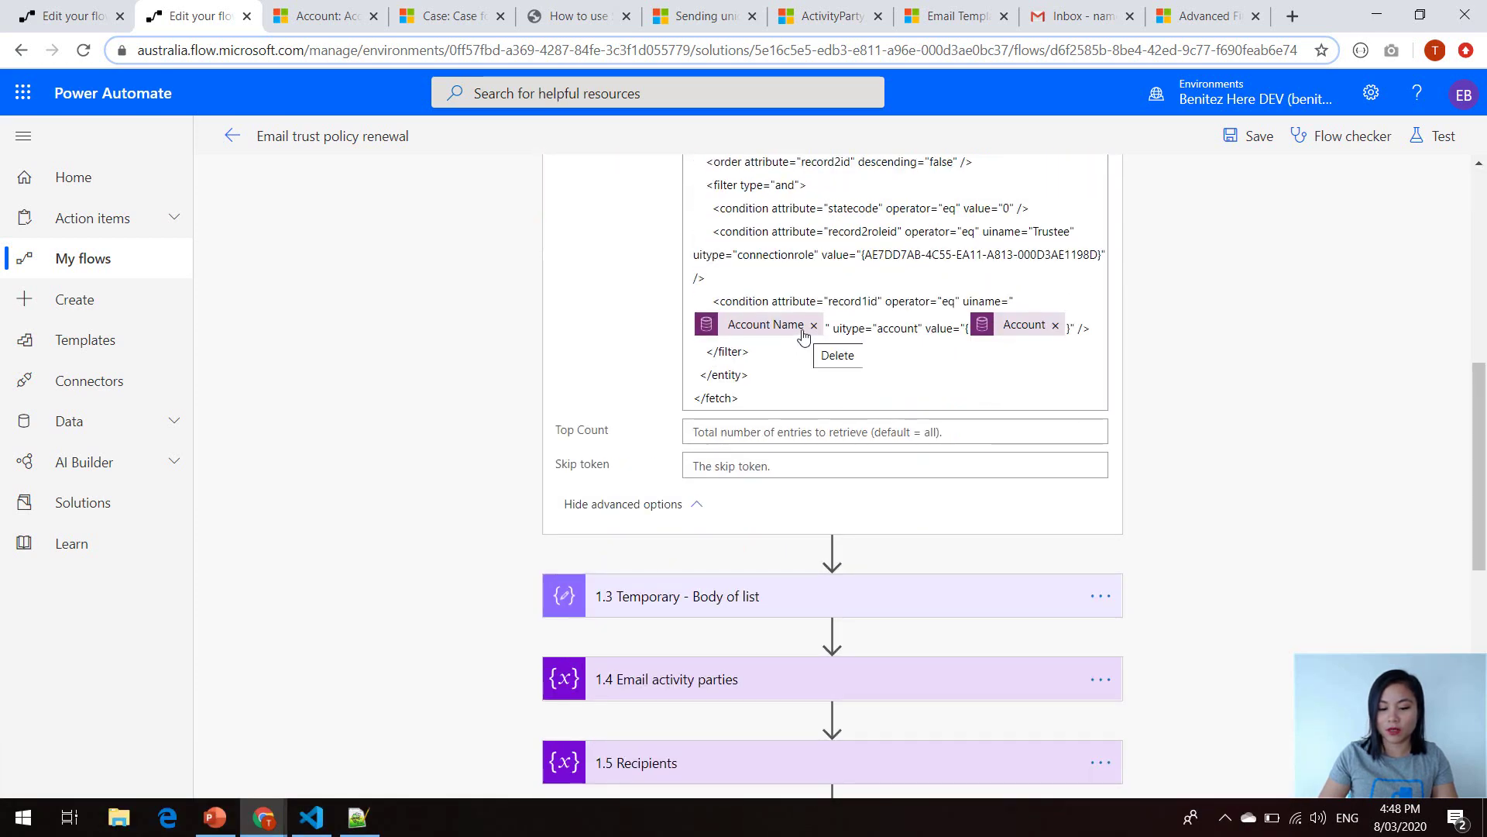
mouse_move(800, 336)
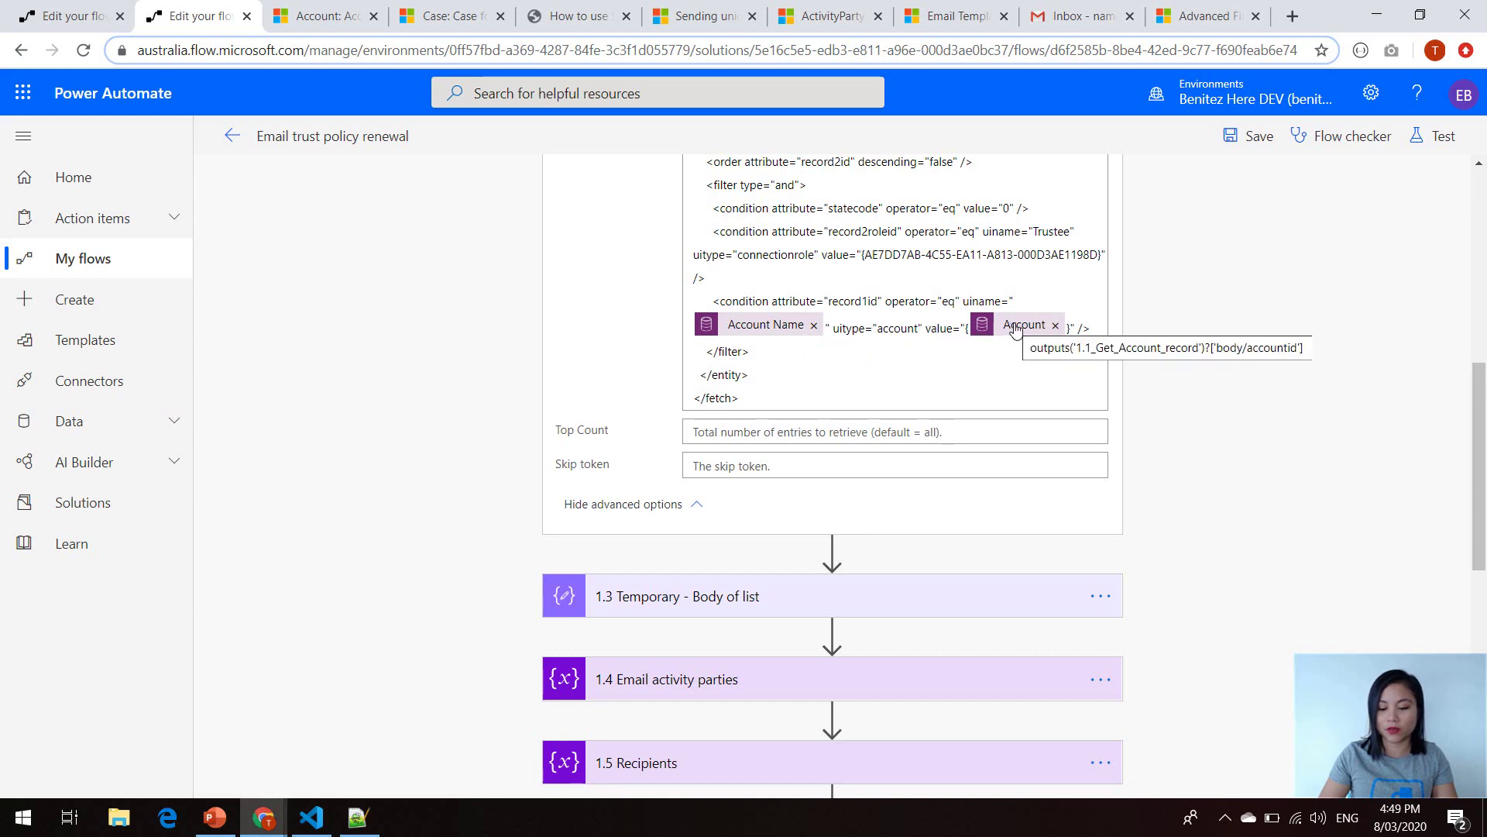
scroll(1280, 368, "up", 7)
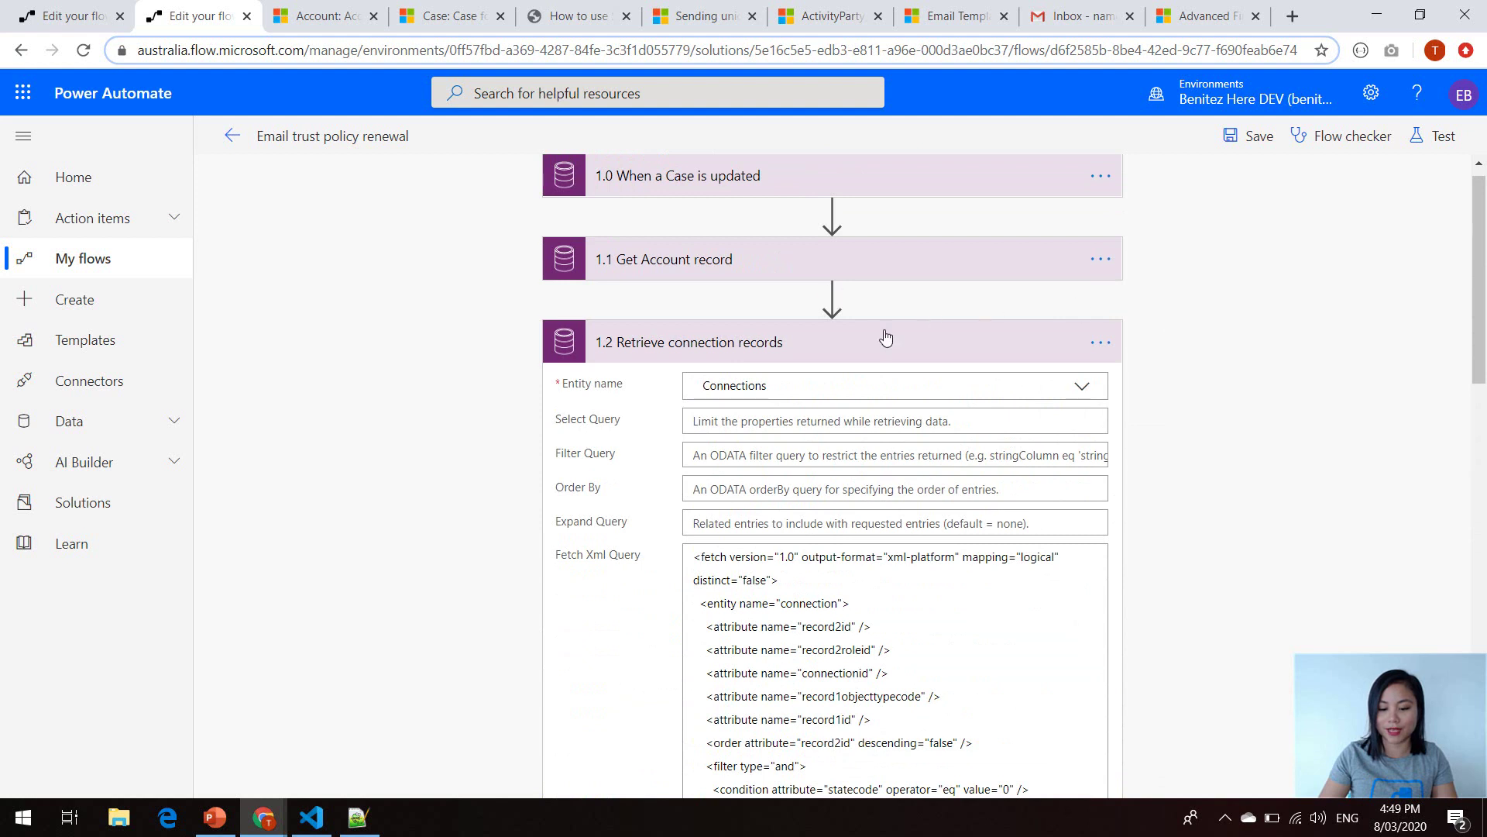
left_click(884, 339)
Inspect the body input of compose action 1.3 Temporary - Body of list and its run output
scroll(1332, 426, "down", 1)
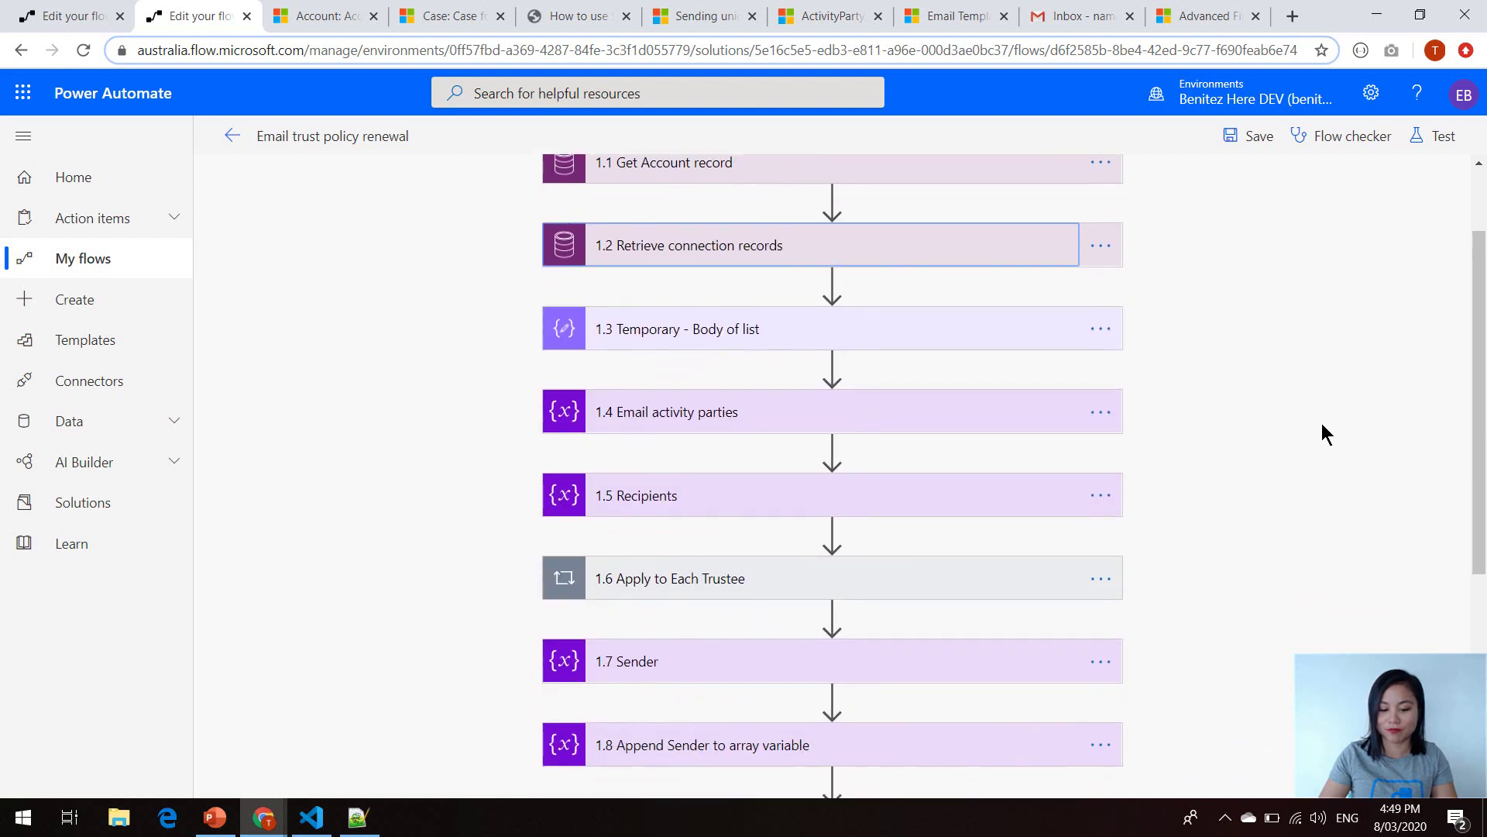
left_click(909, 333)
scroll(1317, 372, "down", 1)
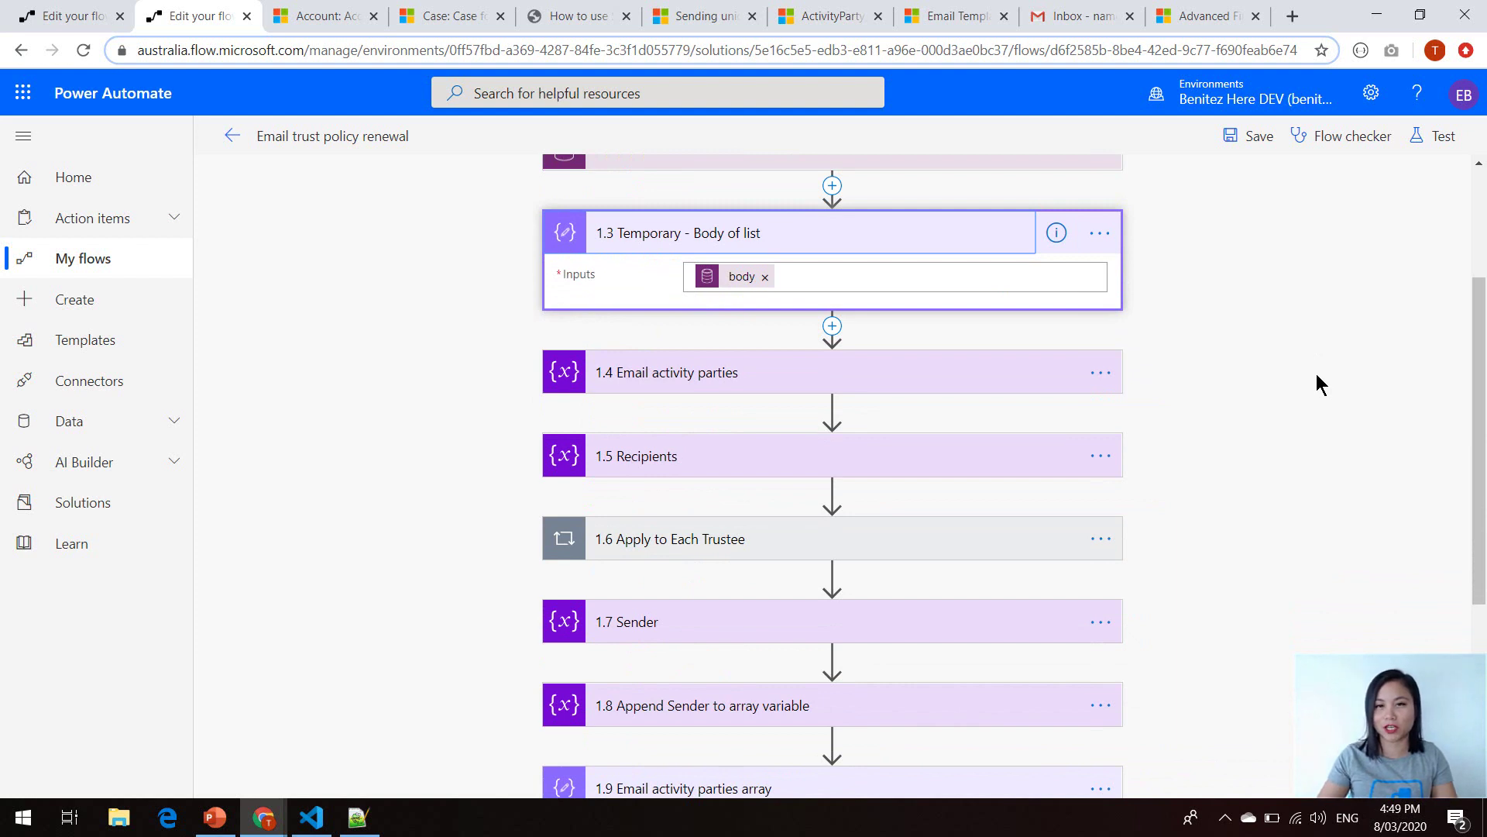
scroll(1317, 376, "up", 1)
mouse_move(720, 380)
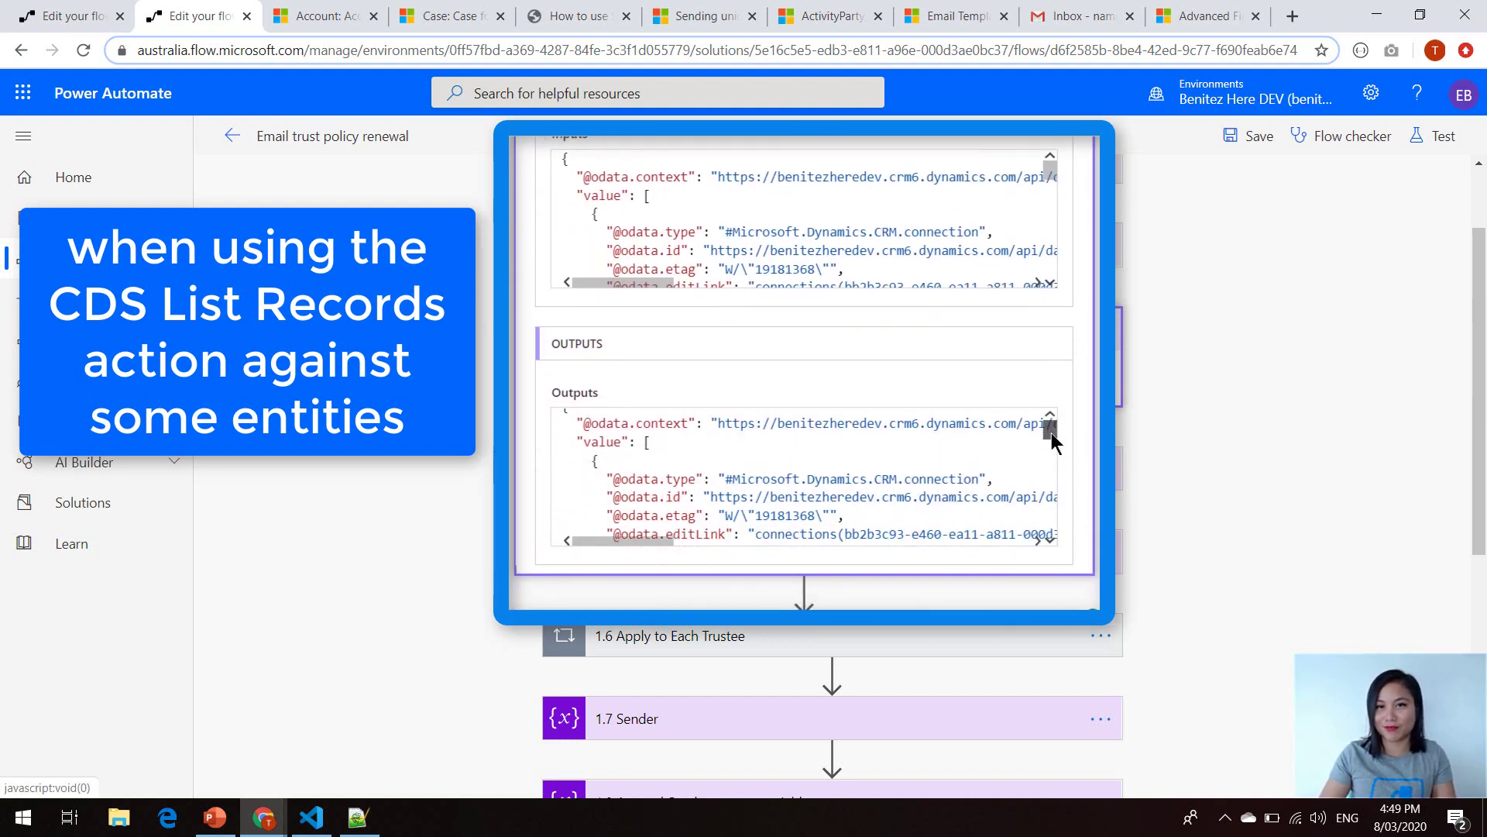
left_click_drag(1048, 454, 1053, 468)
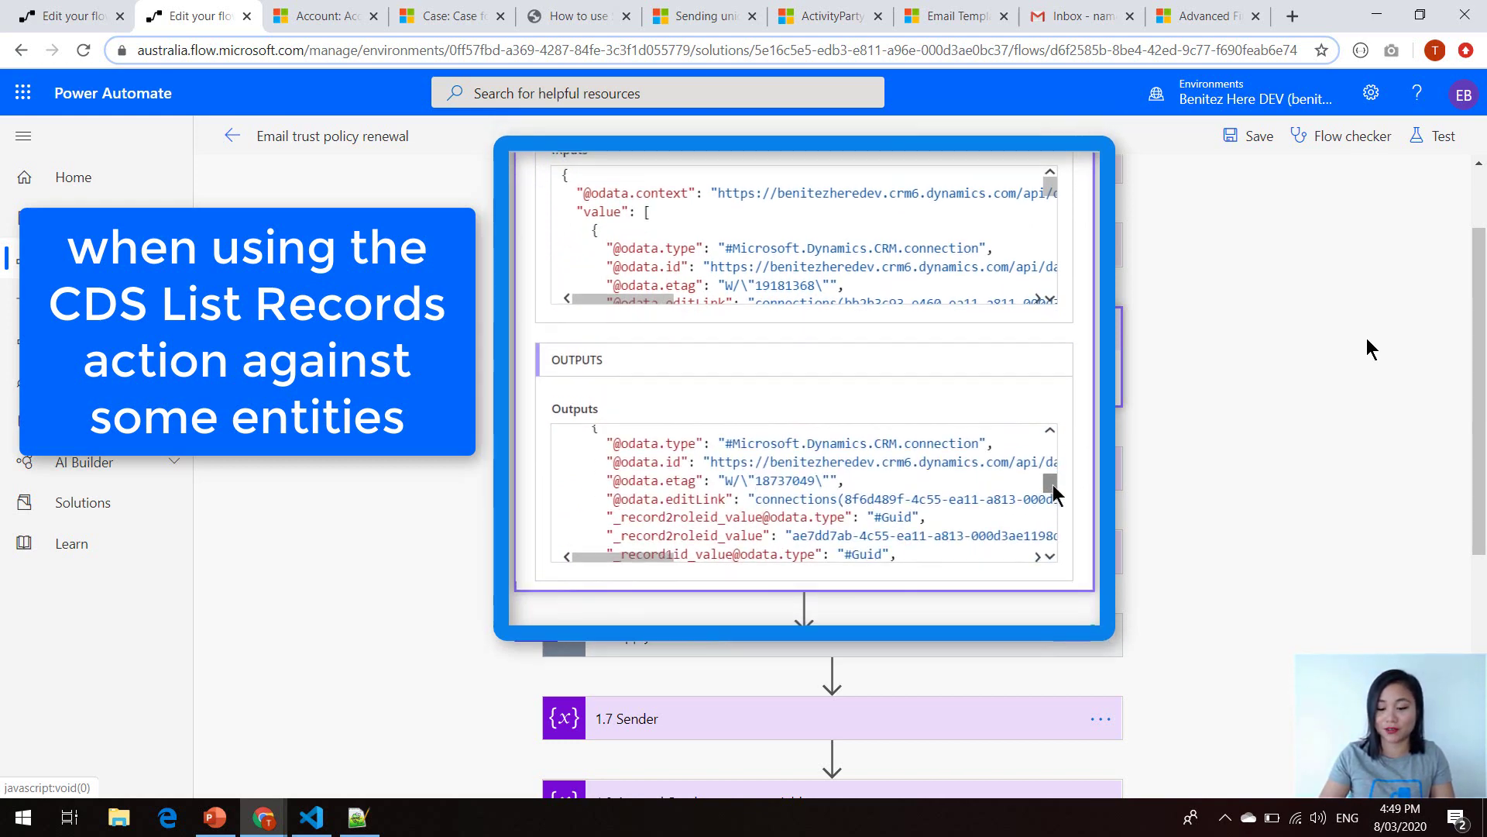
Expand action 1.12 Perform an unbound action and review its SendEmailFromTemplate parameters
left_click_drag(1479, 358, 1481, 477)
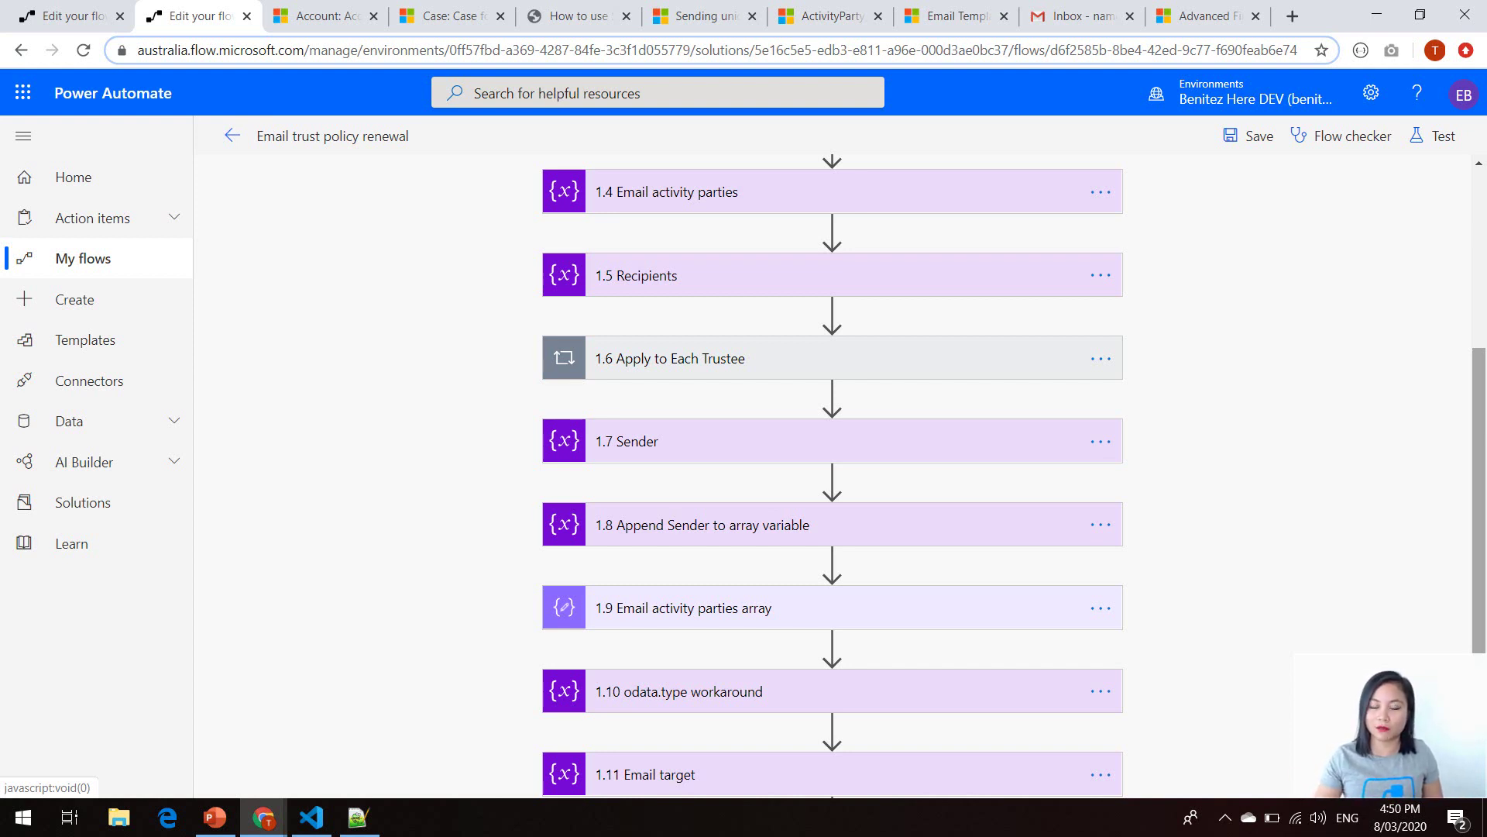
scroll(853, 664, "down", 3)
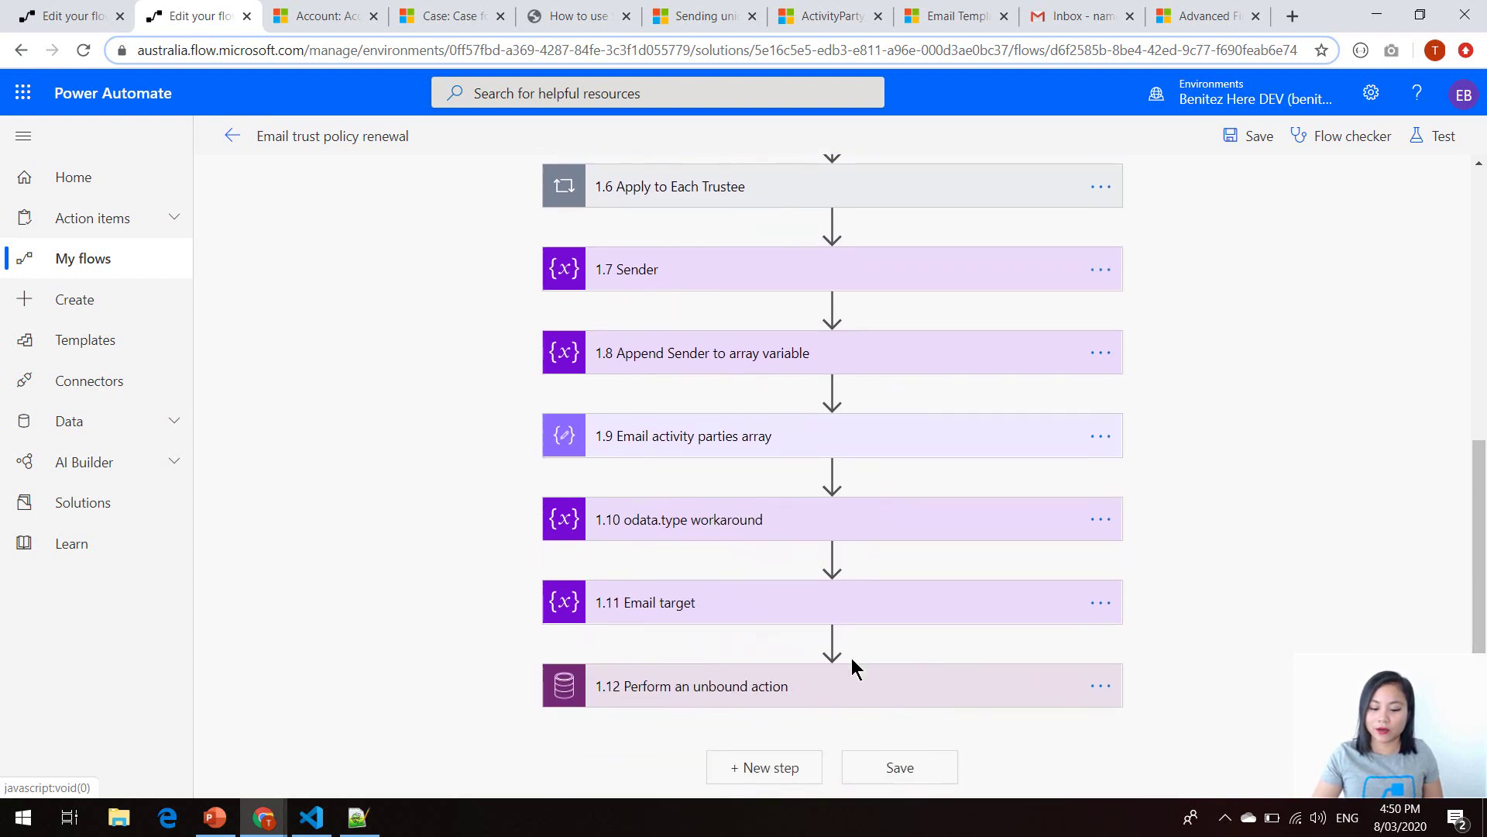
left_click(893, 685)
scroll(1393, 551, "down", 3)
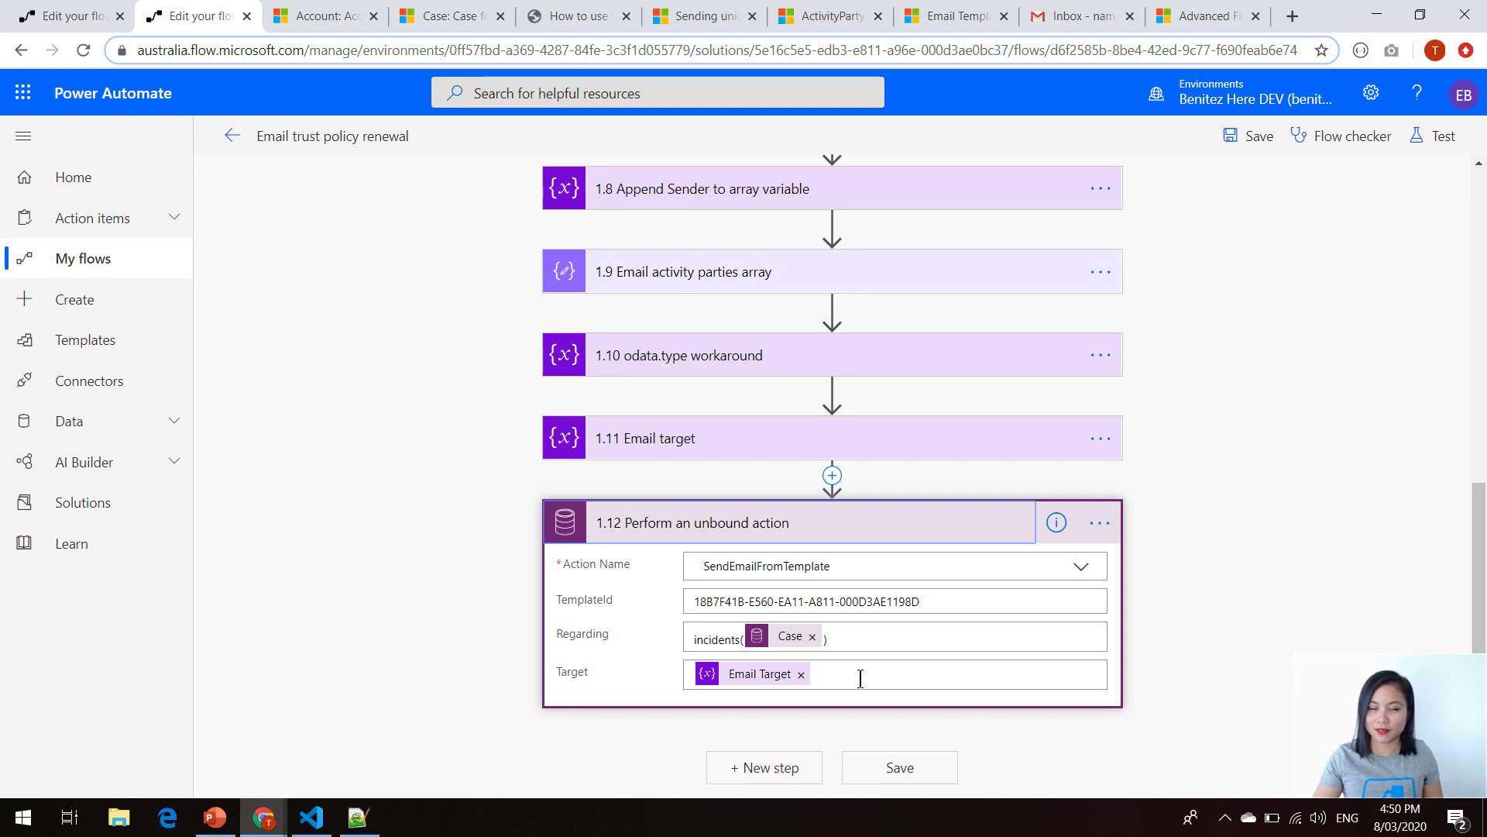
Read the code sample in the blog article on using the SendEmailFromTemplate action with JavaScript and WebApi
left_click(565, 16)
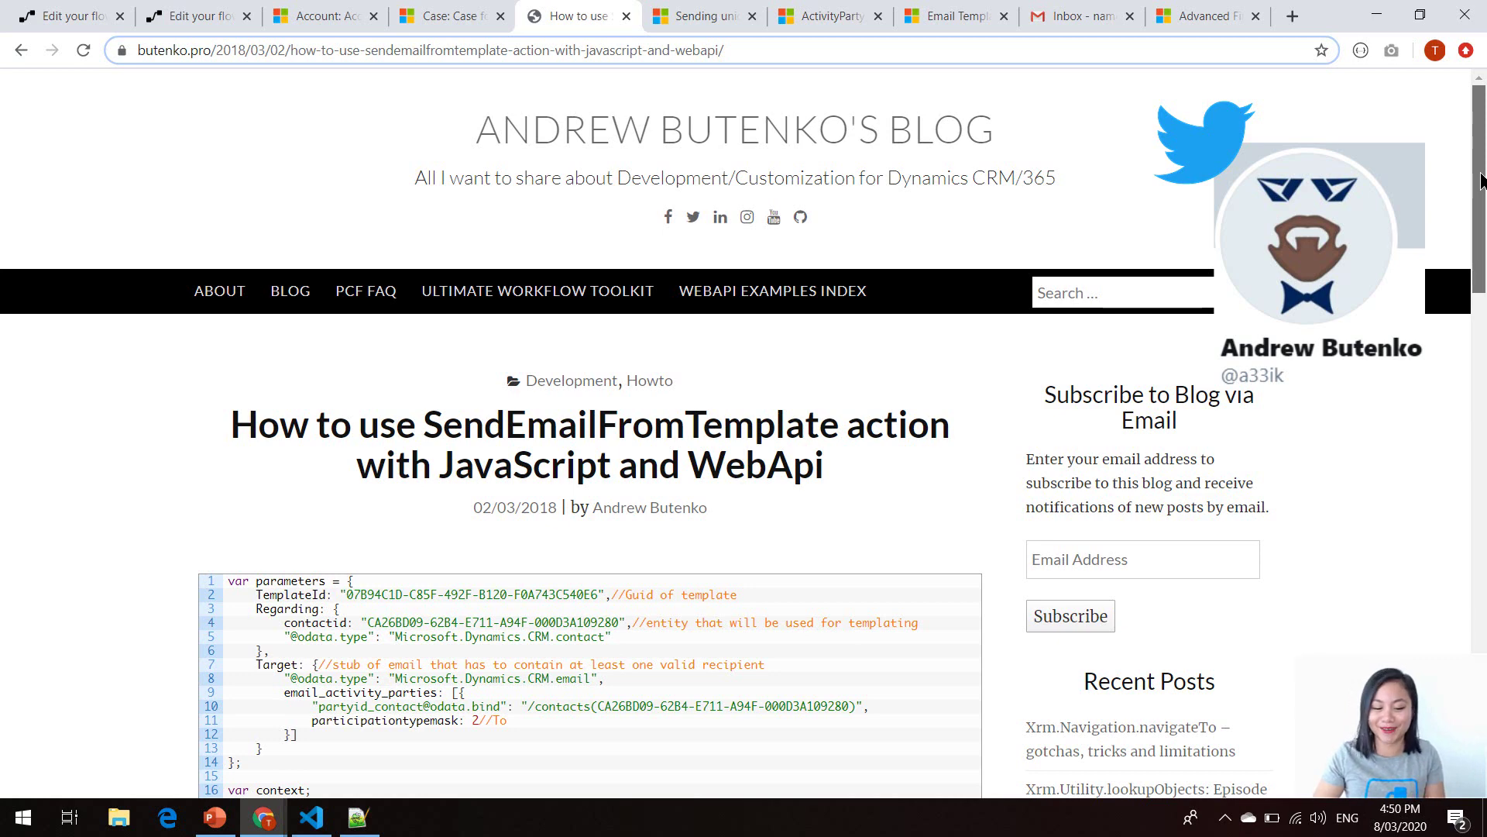
left_click_drag(1481, 179, 1481, 288)
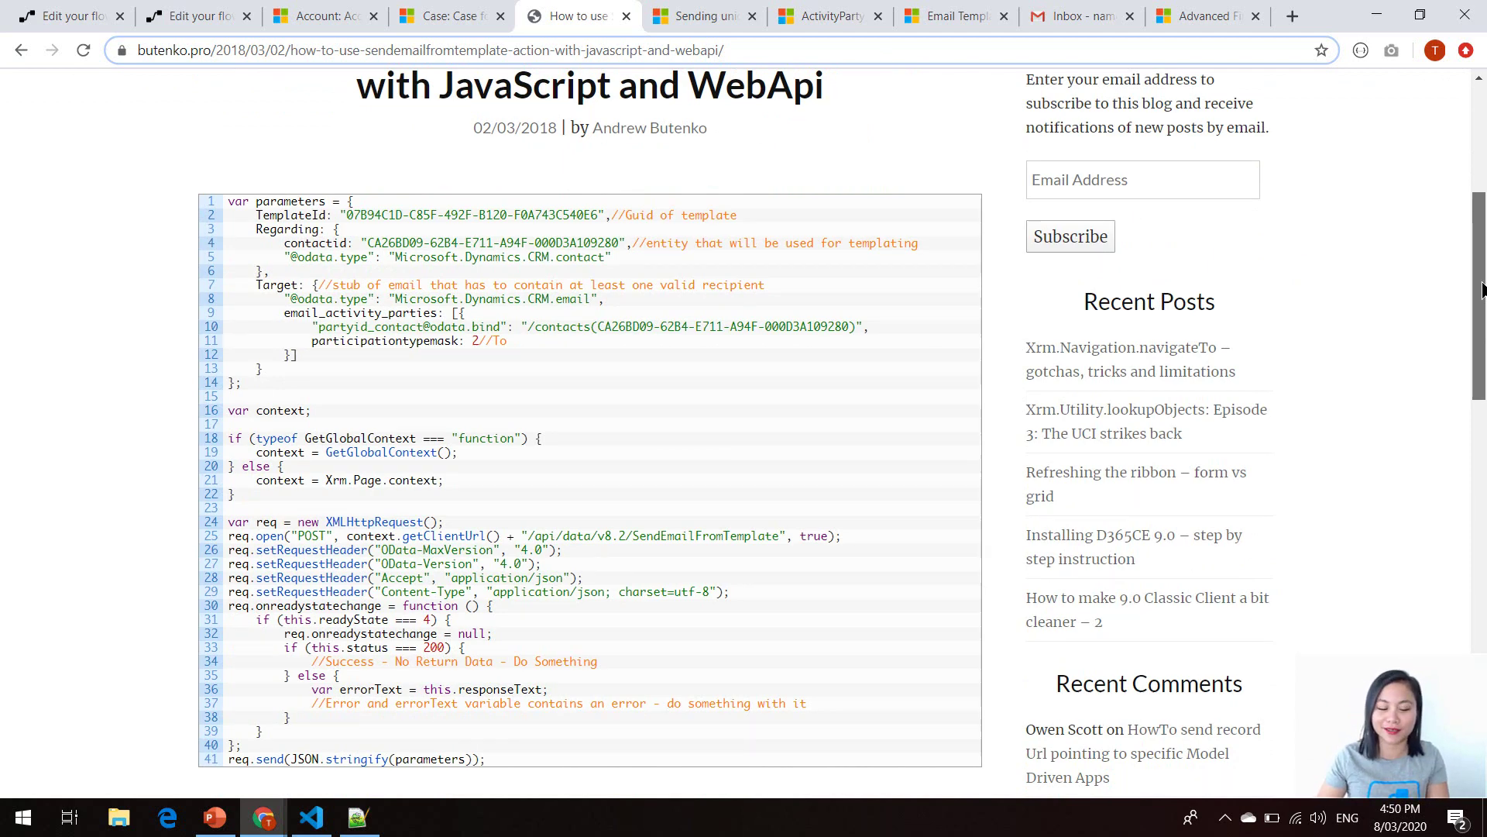
Switch to PowerPoint to review the GetAroundWith @ in JSON and SetEmail actions on slide 8, then return to the blog article
left_click(215, 817)
left_click(197, 724)
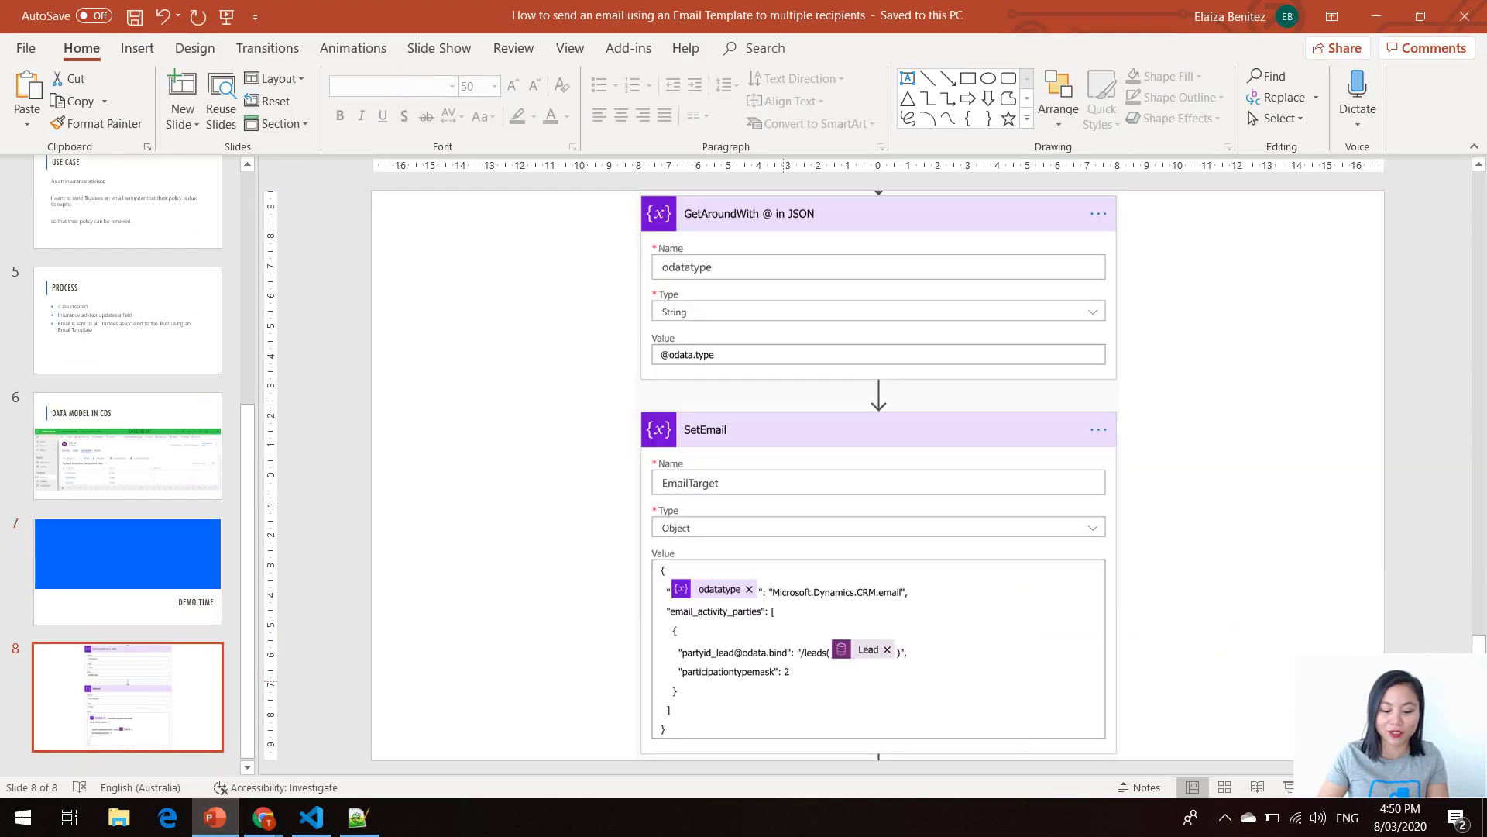
left_click(1288, 787)
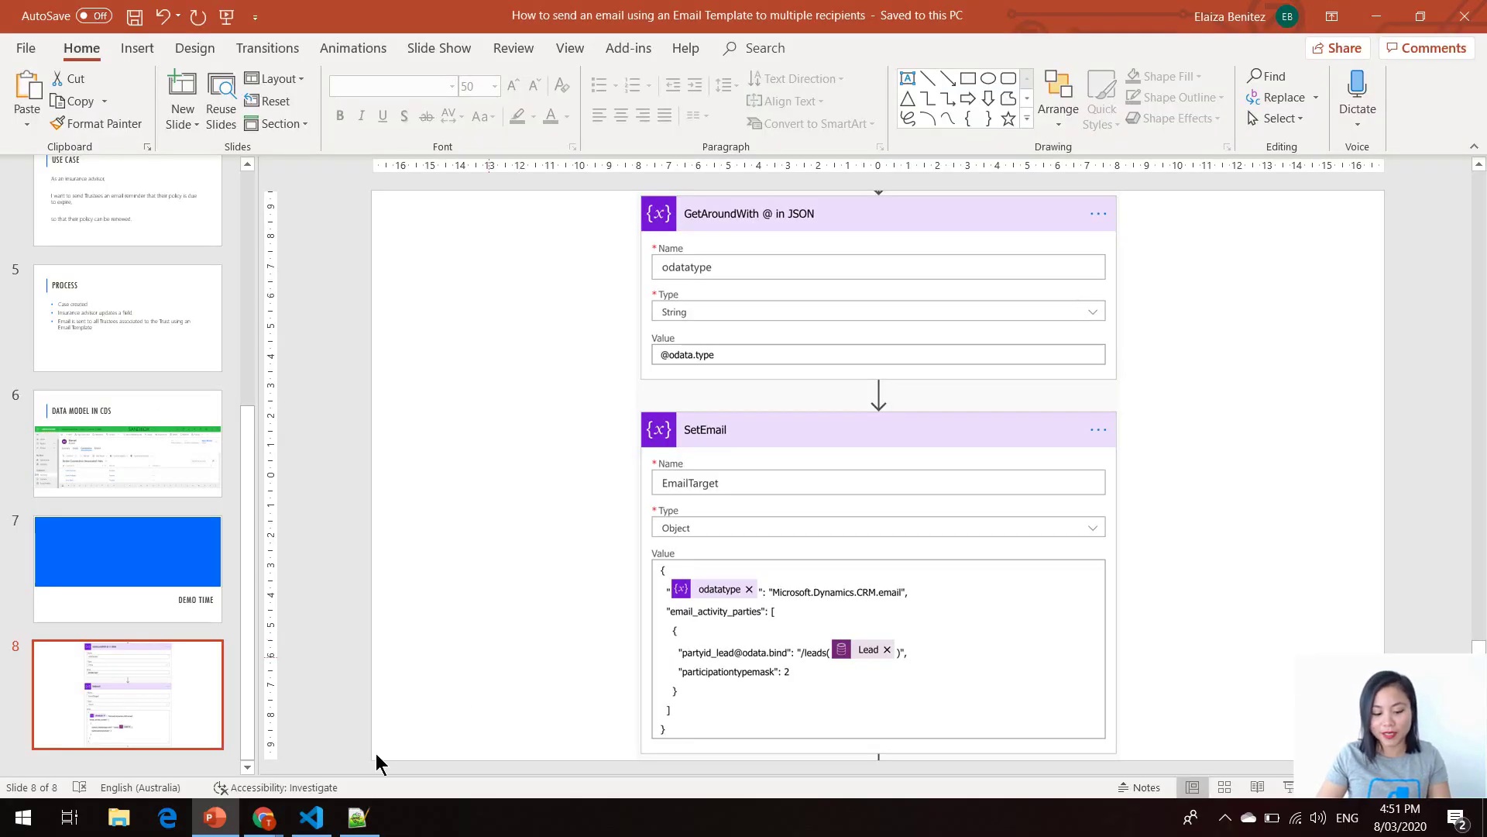
mouse_move(261, 822)
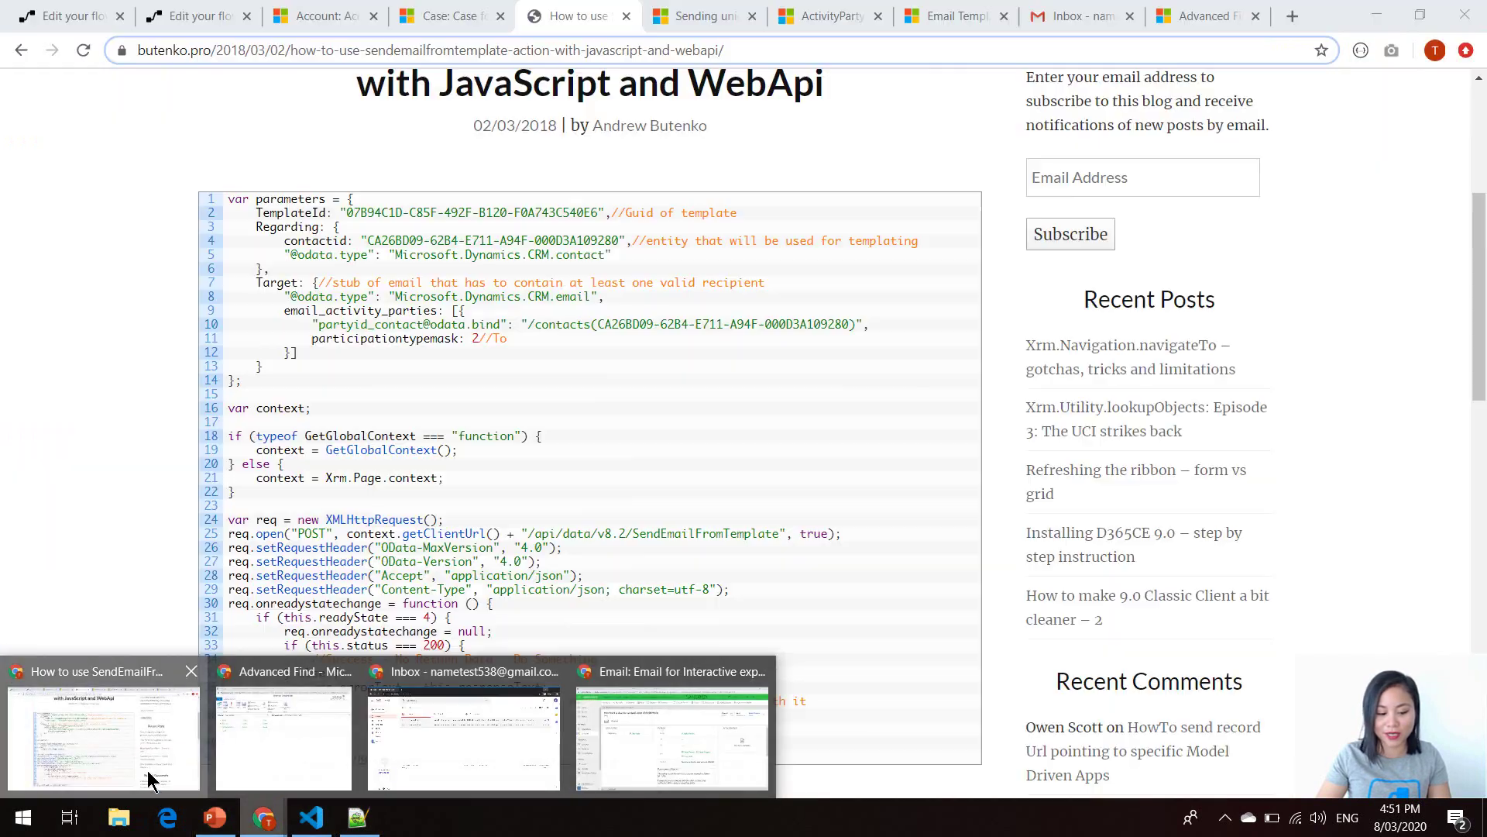
left_click(147, 767)
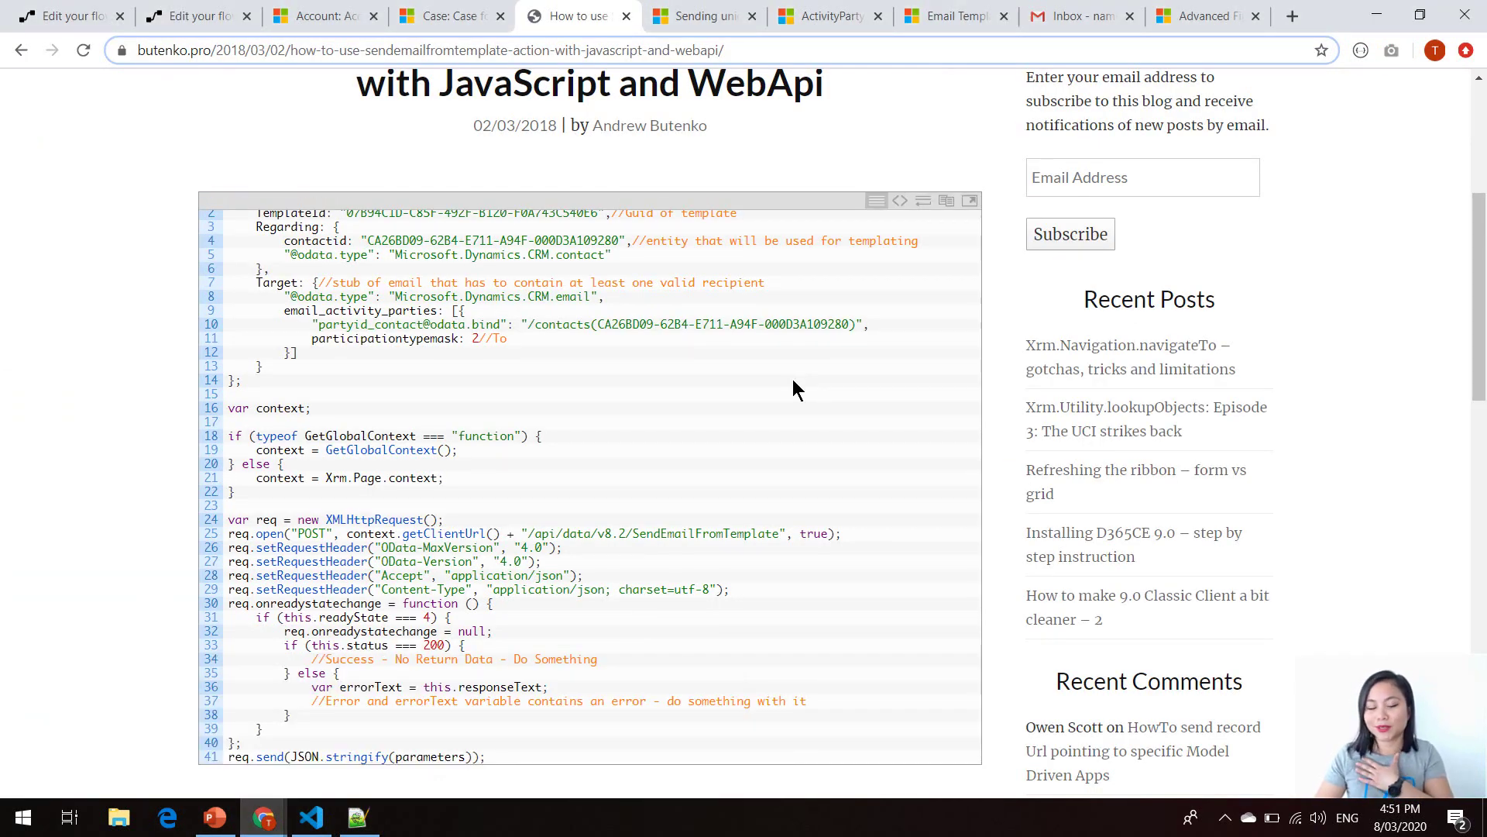
Open the forum thread on sending unique email via Web API and read the SendEmailFromTemplate request body in its enlarged screenshot
left_click(709, 17)
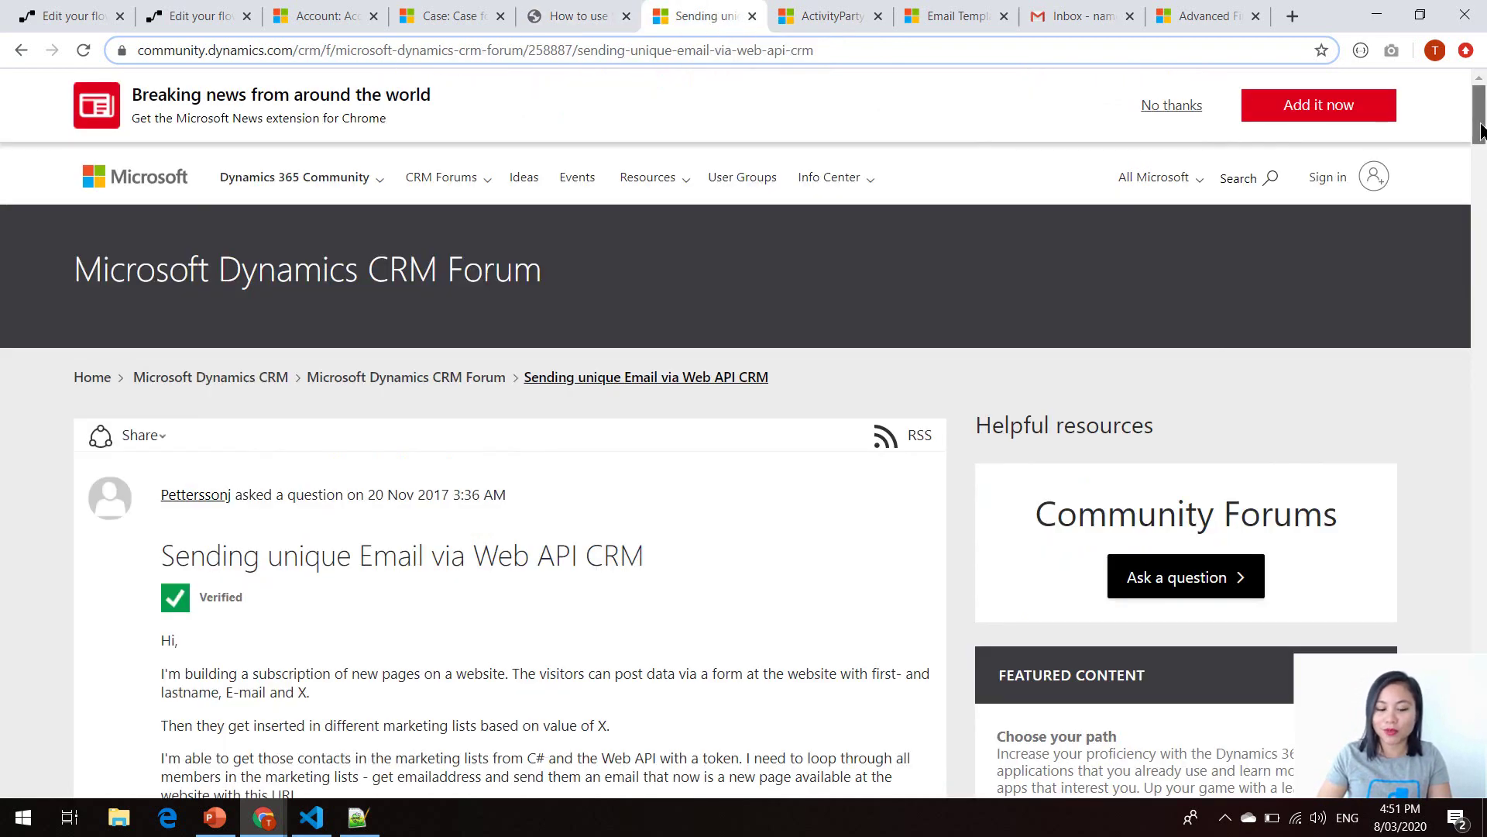
scroll(1484, 143, "down", 1)
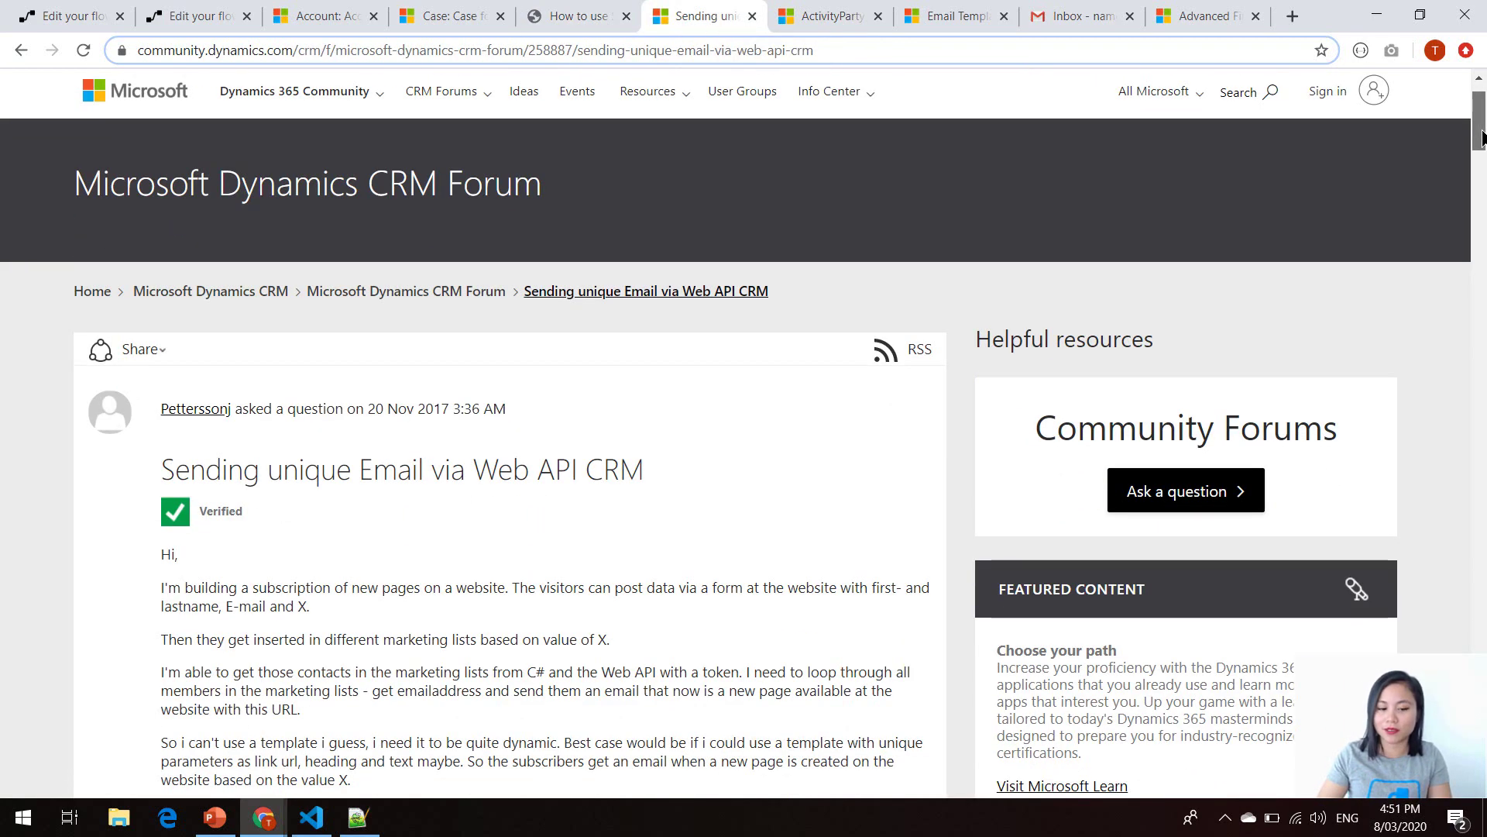
left_click_drag(1483, 138, 1482, 631)
left_click(574, 401)
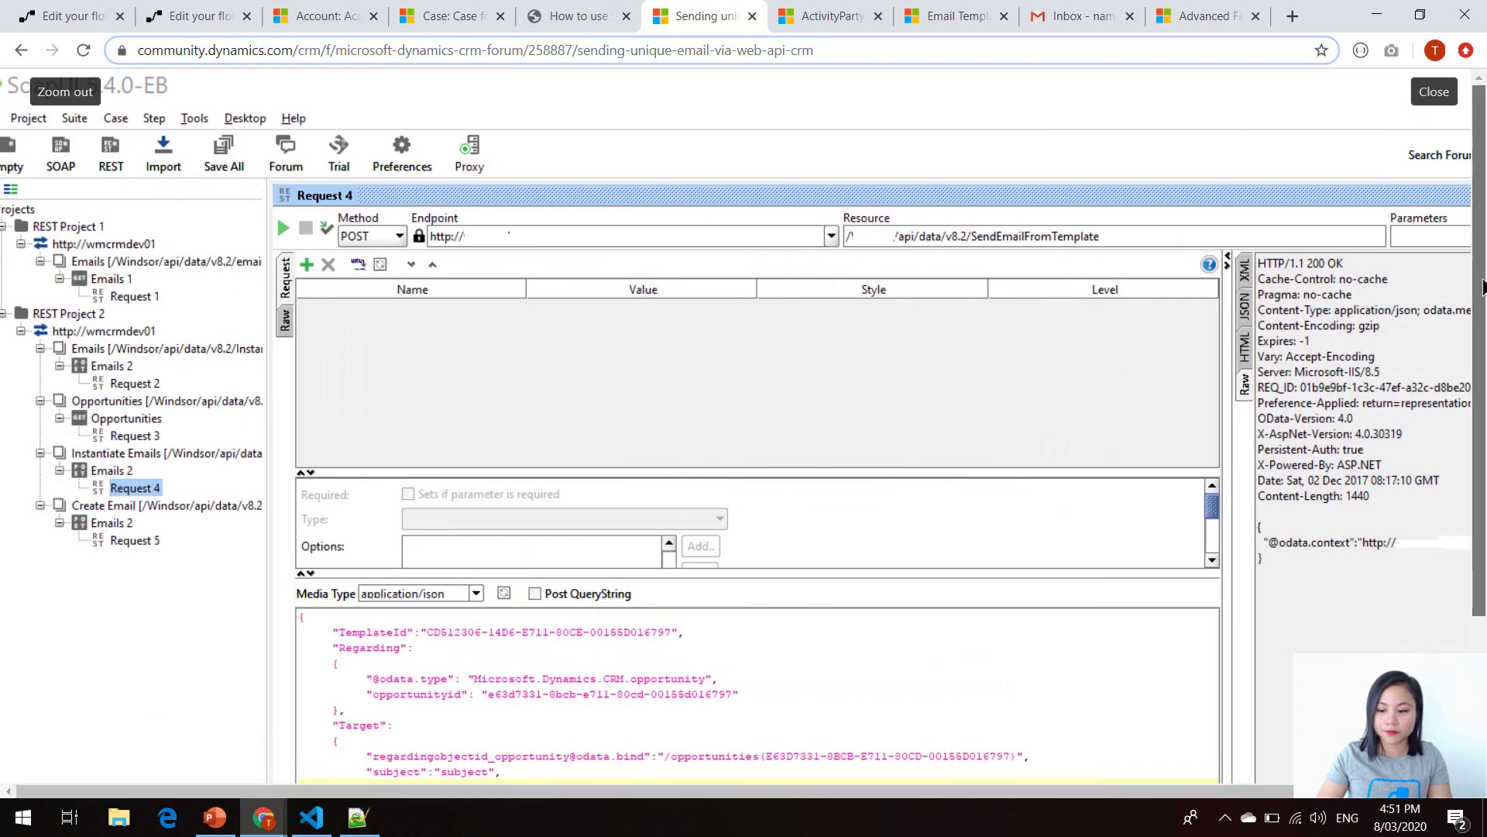
left_click(58, 90)
left_click_drag(1483, 435, 1484, 443)
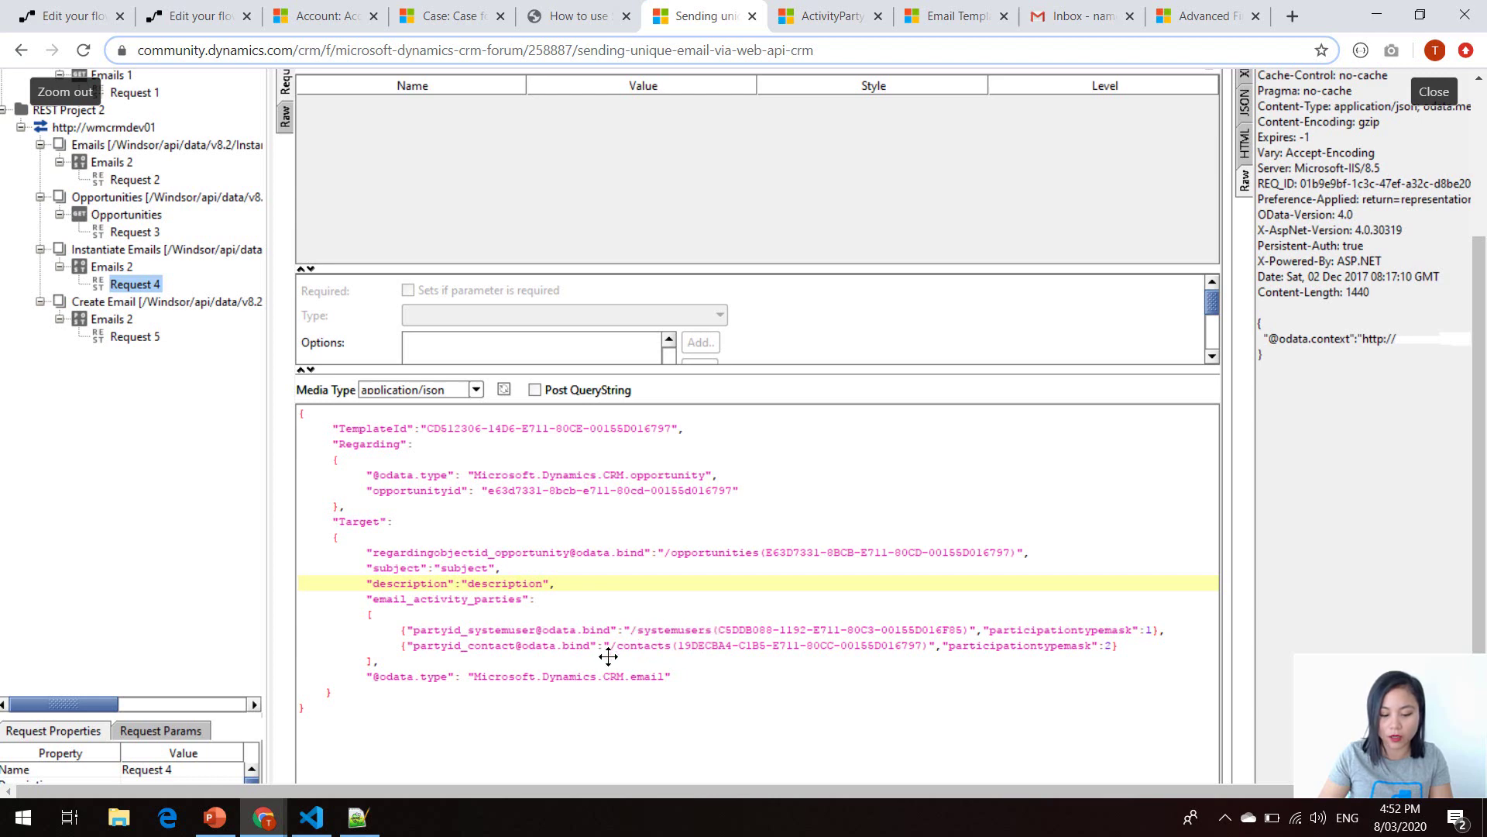
Read the ActivityParty entity documentation, covering the activity party type values and the party types supported for the Email activity
left_click(823, 23)
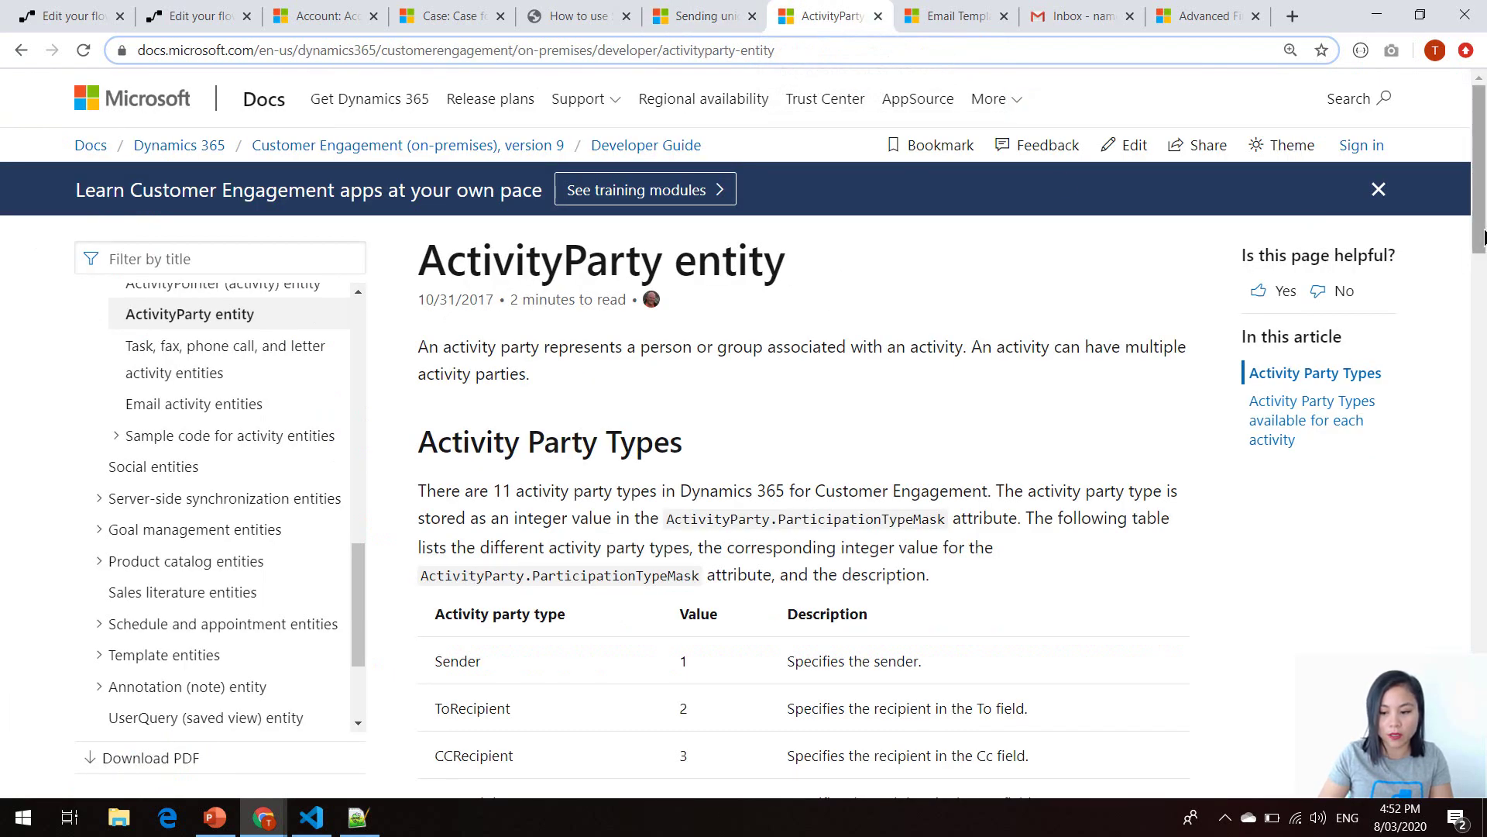
scroll(1473, 262, "down", 1)
scroll(953, 434, "down", 3)
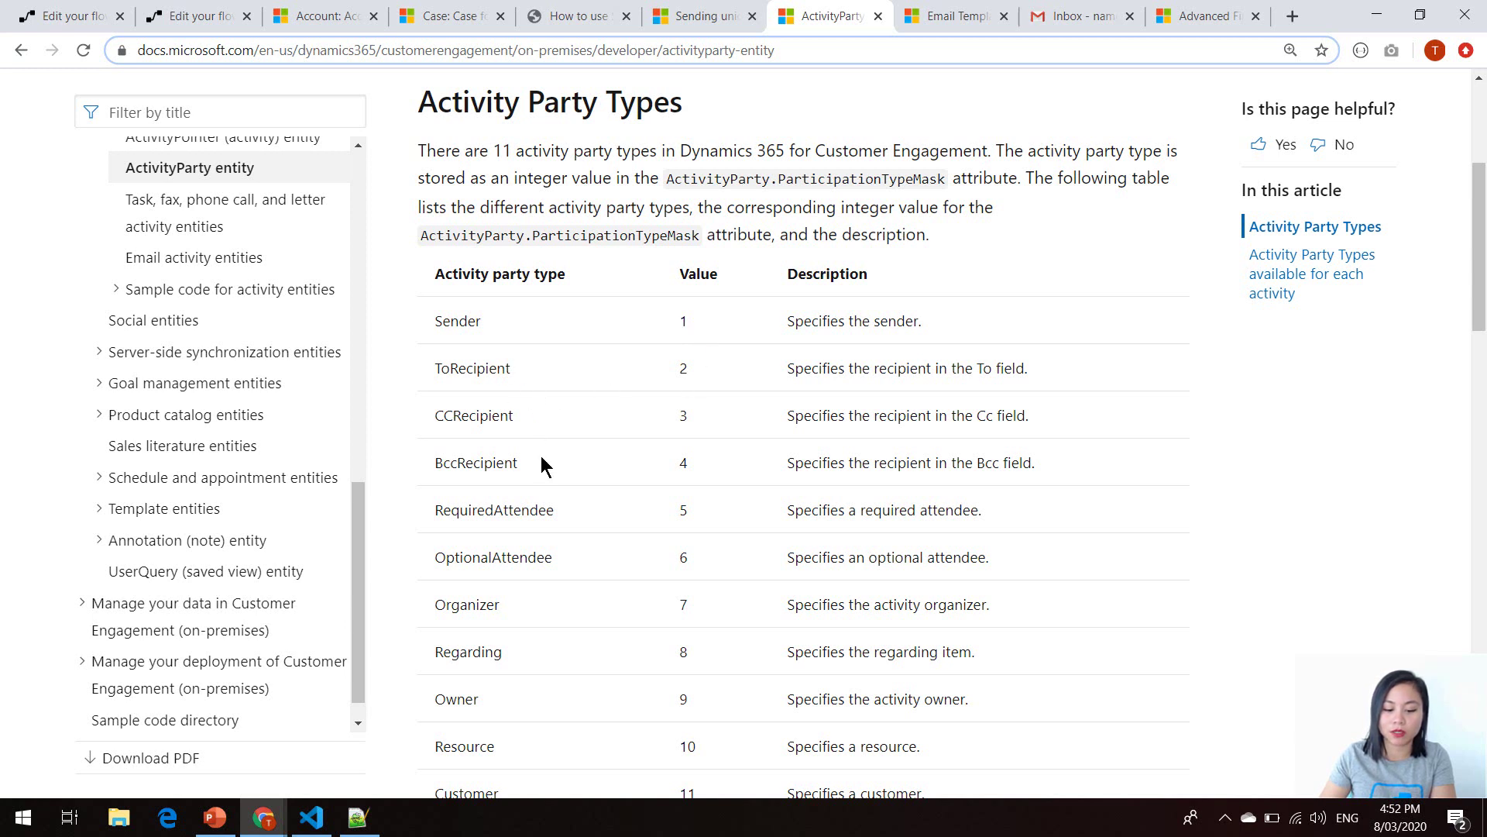
left_click_drag(1478, 248, 1479, 406)
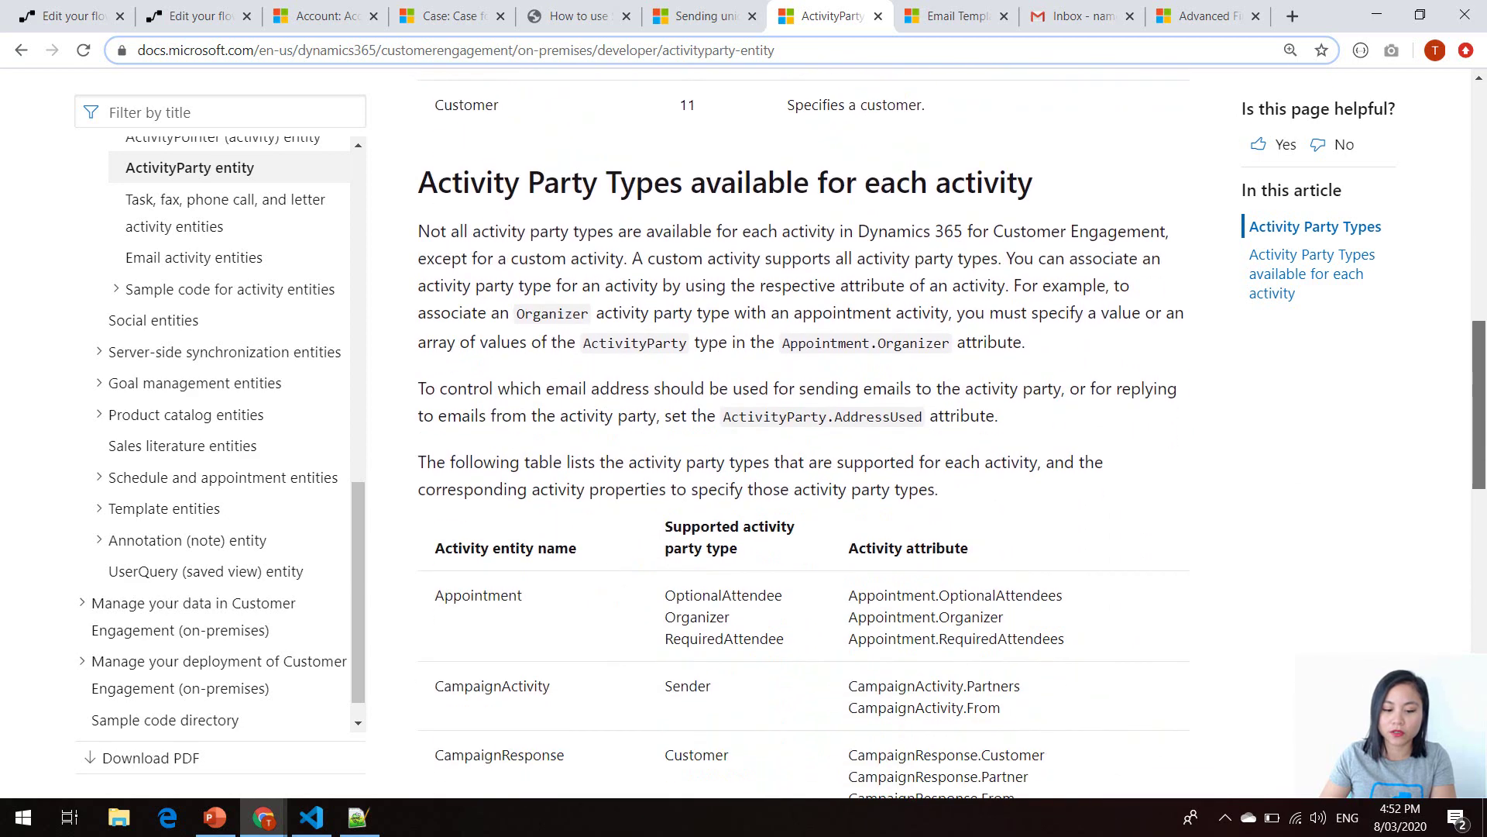
scroll(1484, 486, "down", 1)
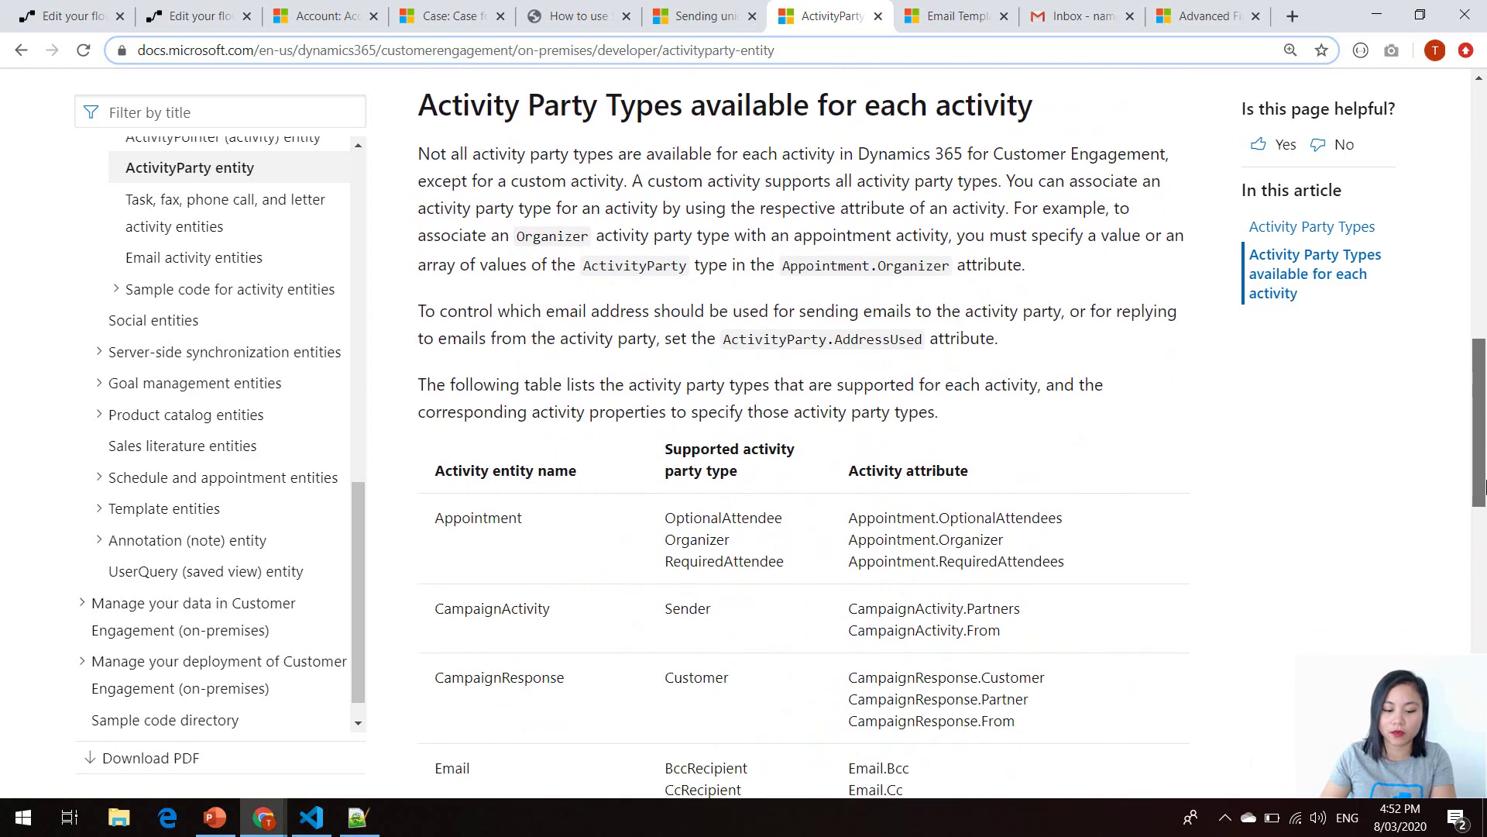
scroll(1484, 485, "down", 2)
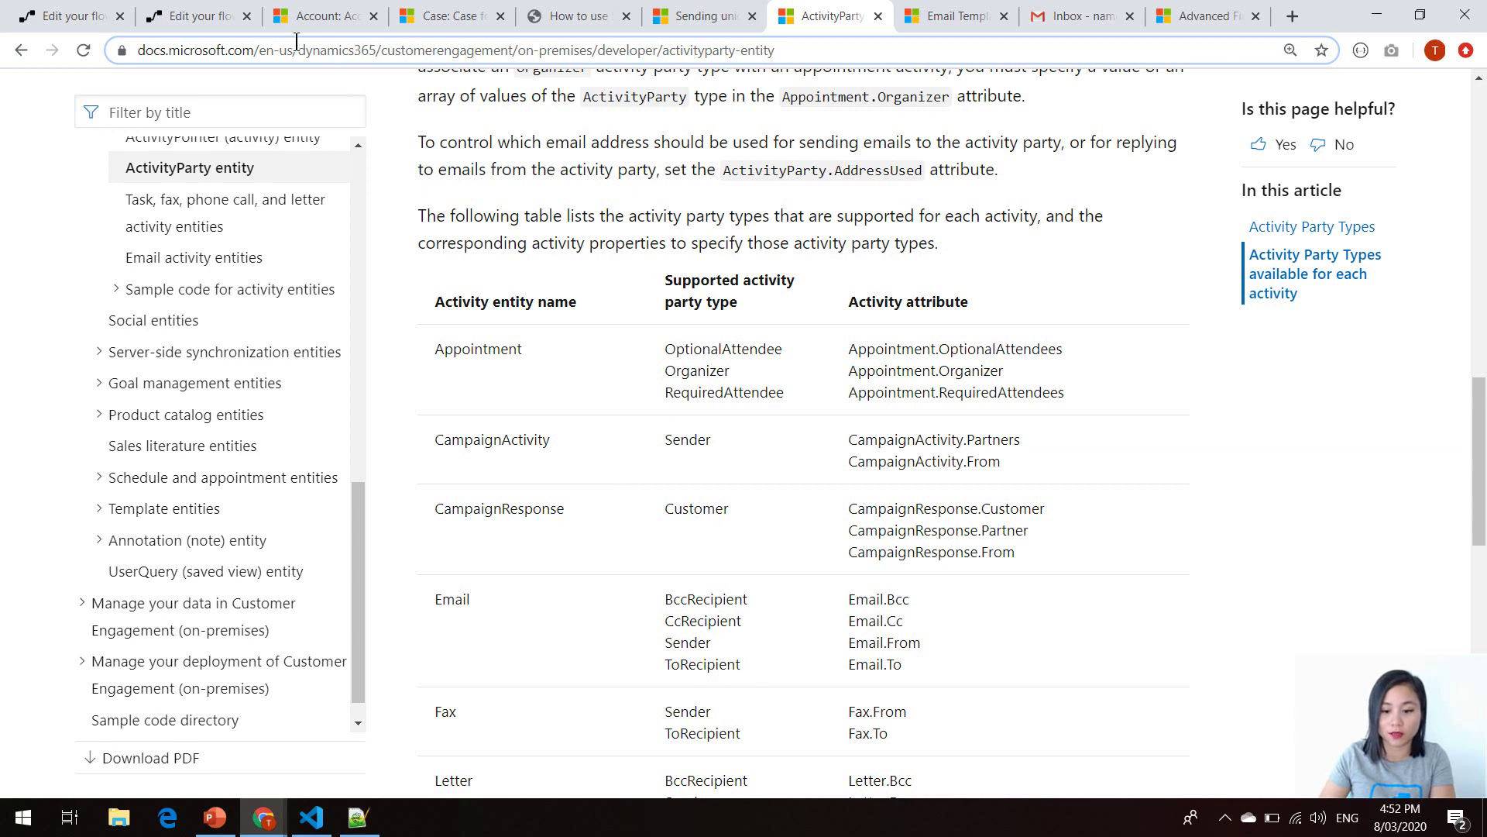
Return to the flow's list of actions, then review the EmailTargetPayload.JSON structure in Visual Studio Code and minimize that window
left_click(215, 23)
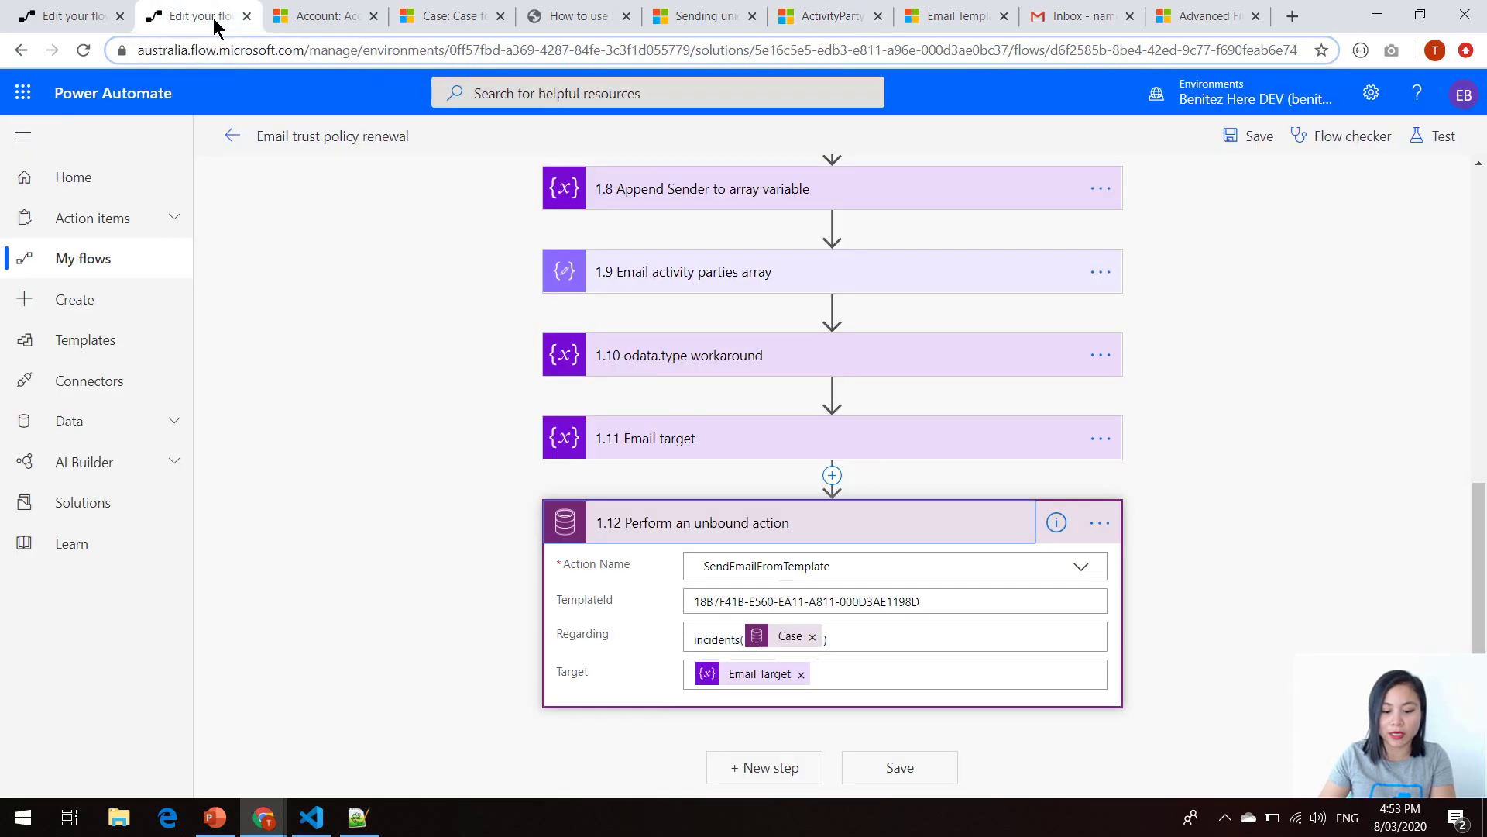
scroll(1362, 546, "up", 4)
scroll(1359, 539, "up", 4)
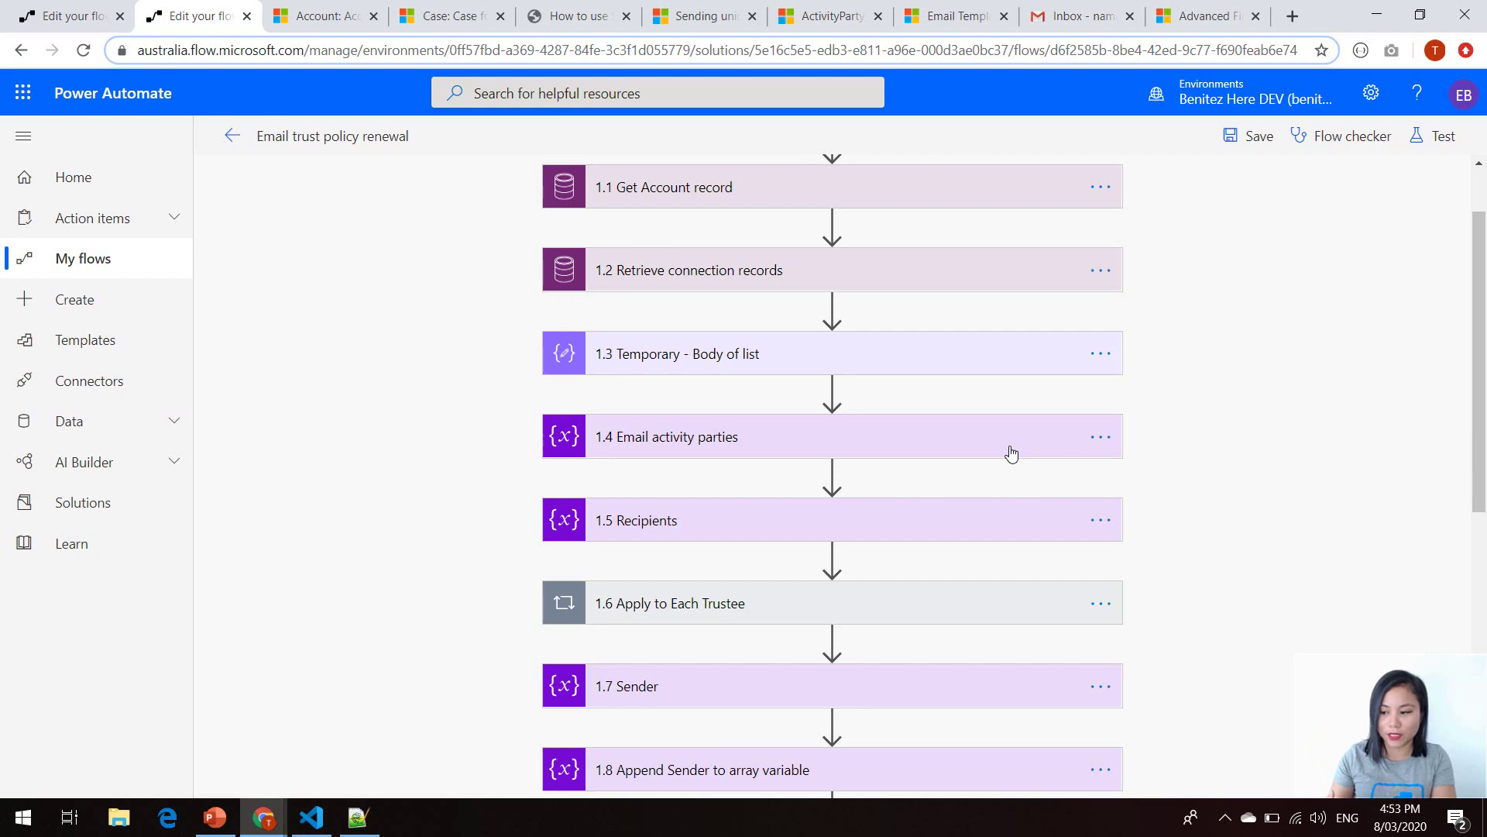
left_click(311, 817)
left_click(413, 394)
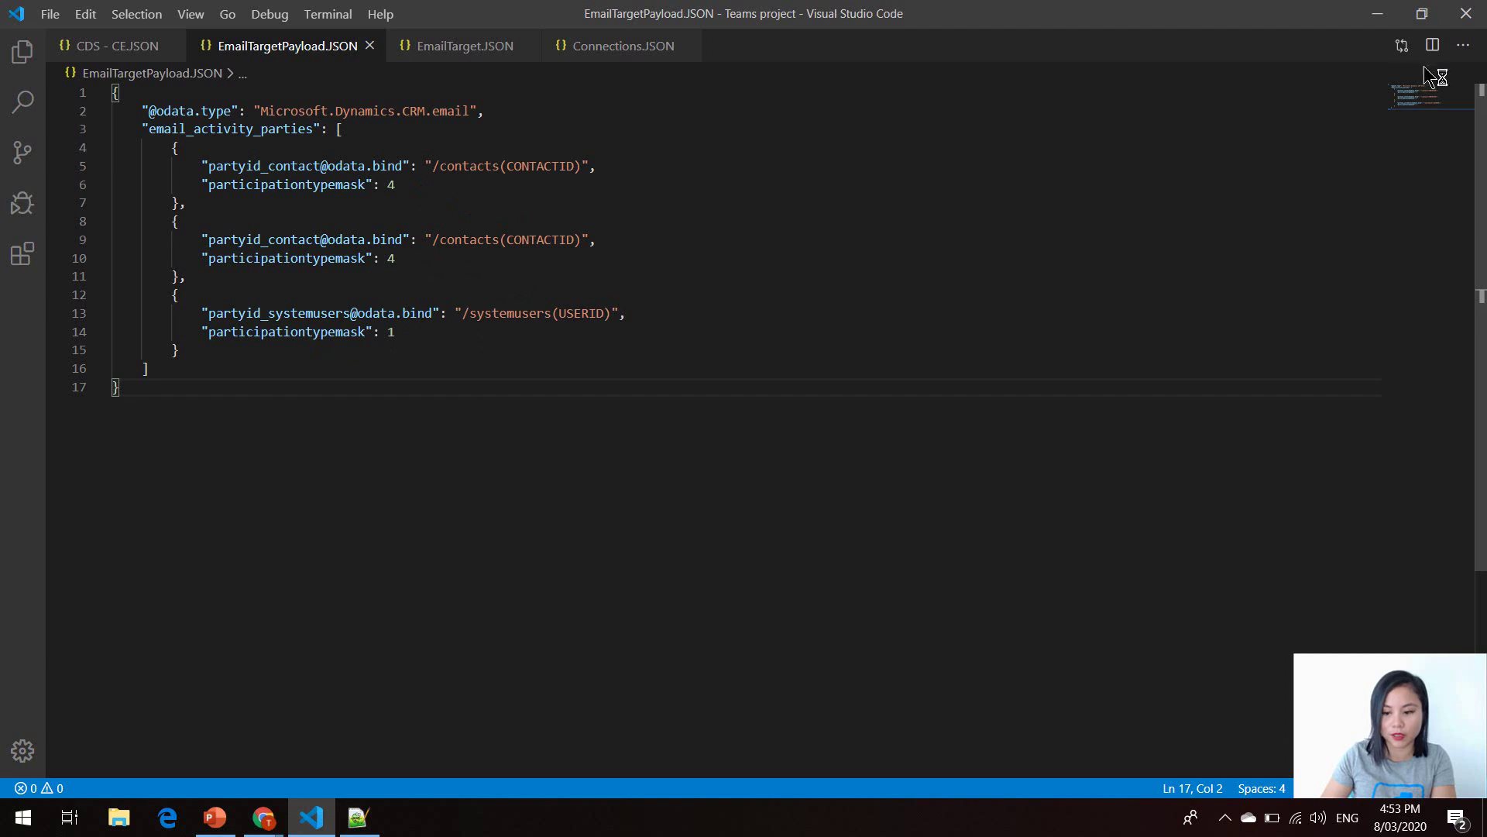
left_click(1378, 14)
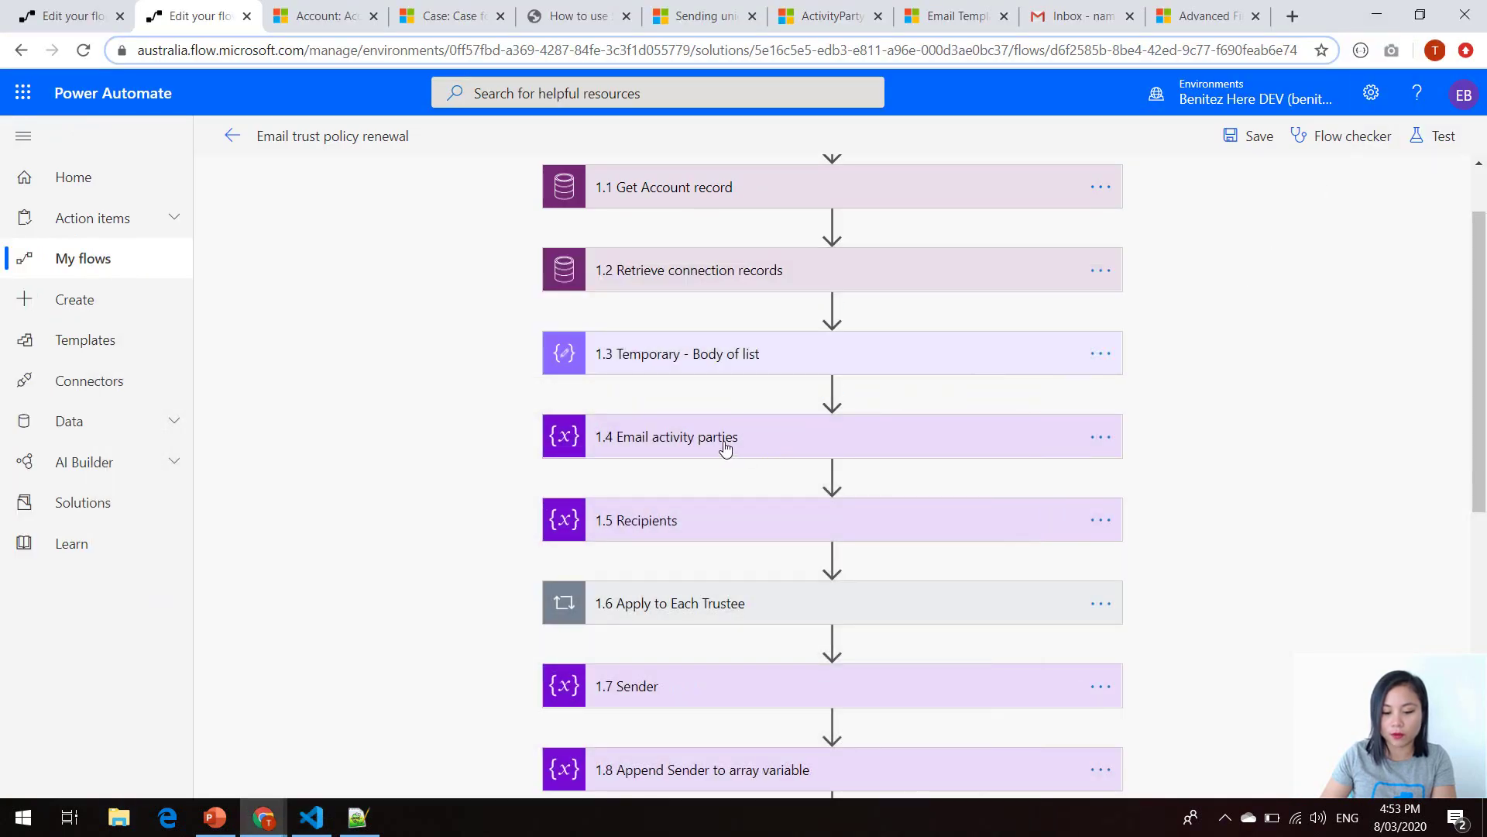
Expand variable actions 1.4 Email activity parties and 1.5 Recipients to review their names and types
scroll(1267, 430, "down", 2)
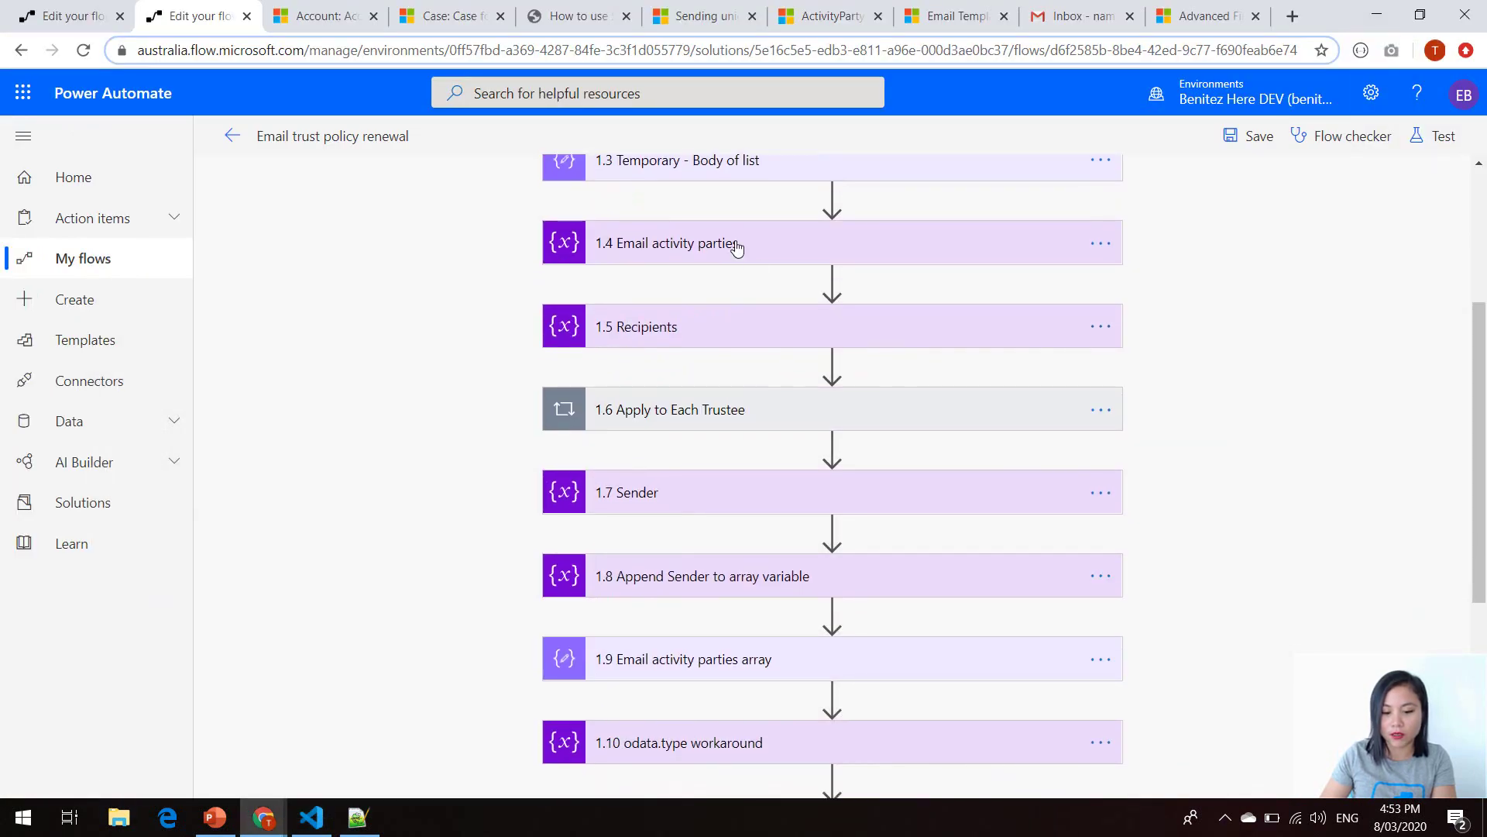
left_click(737, 248)
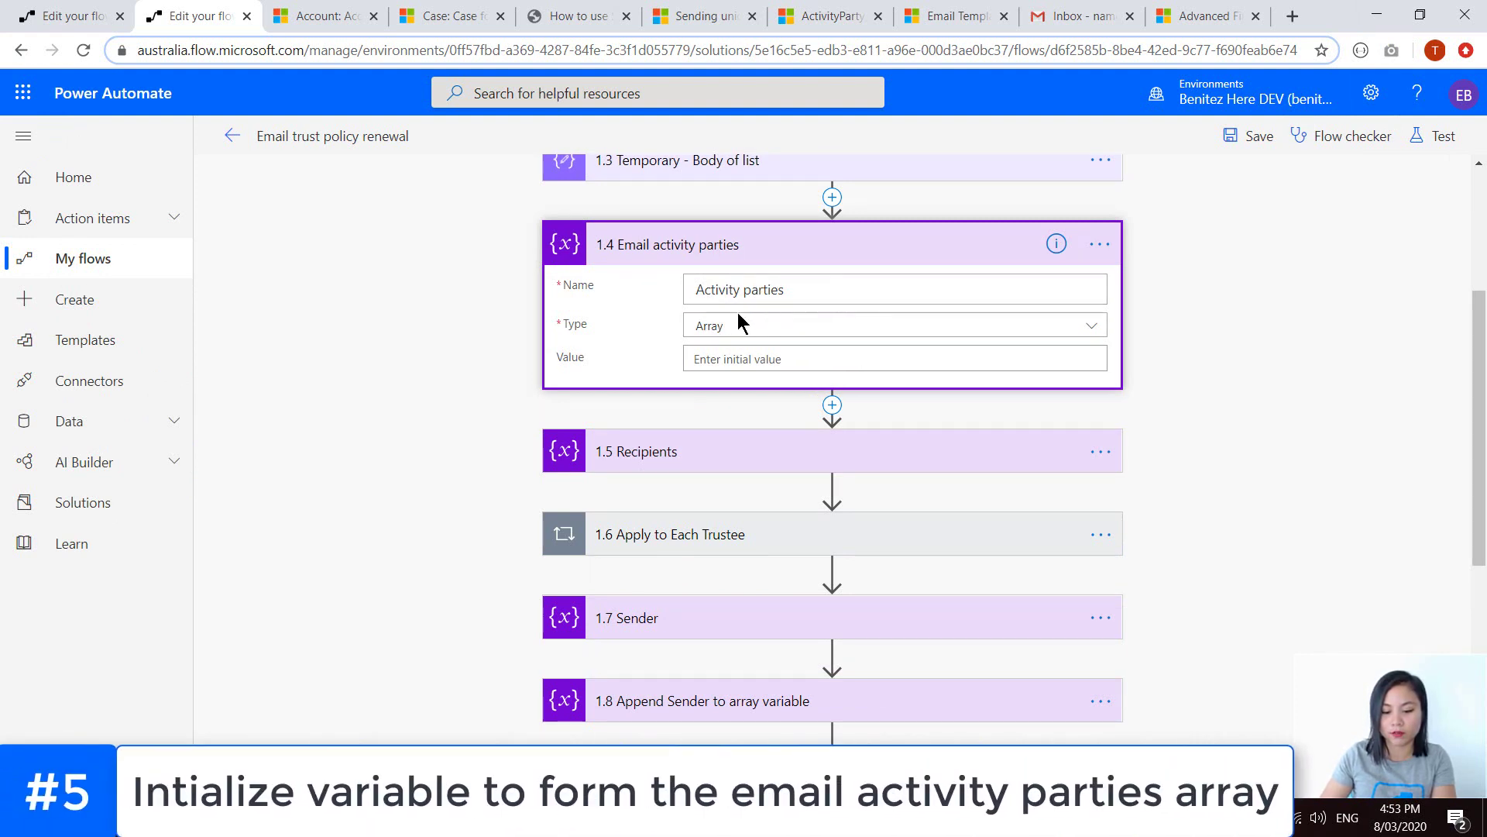
left_click(635, 453)
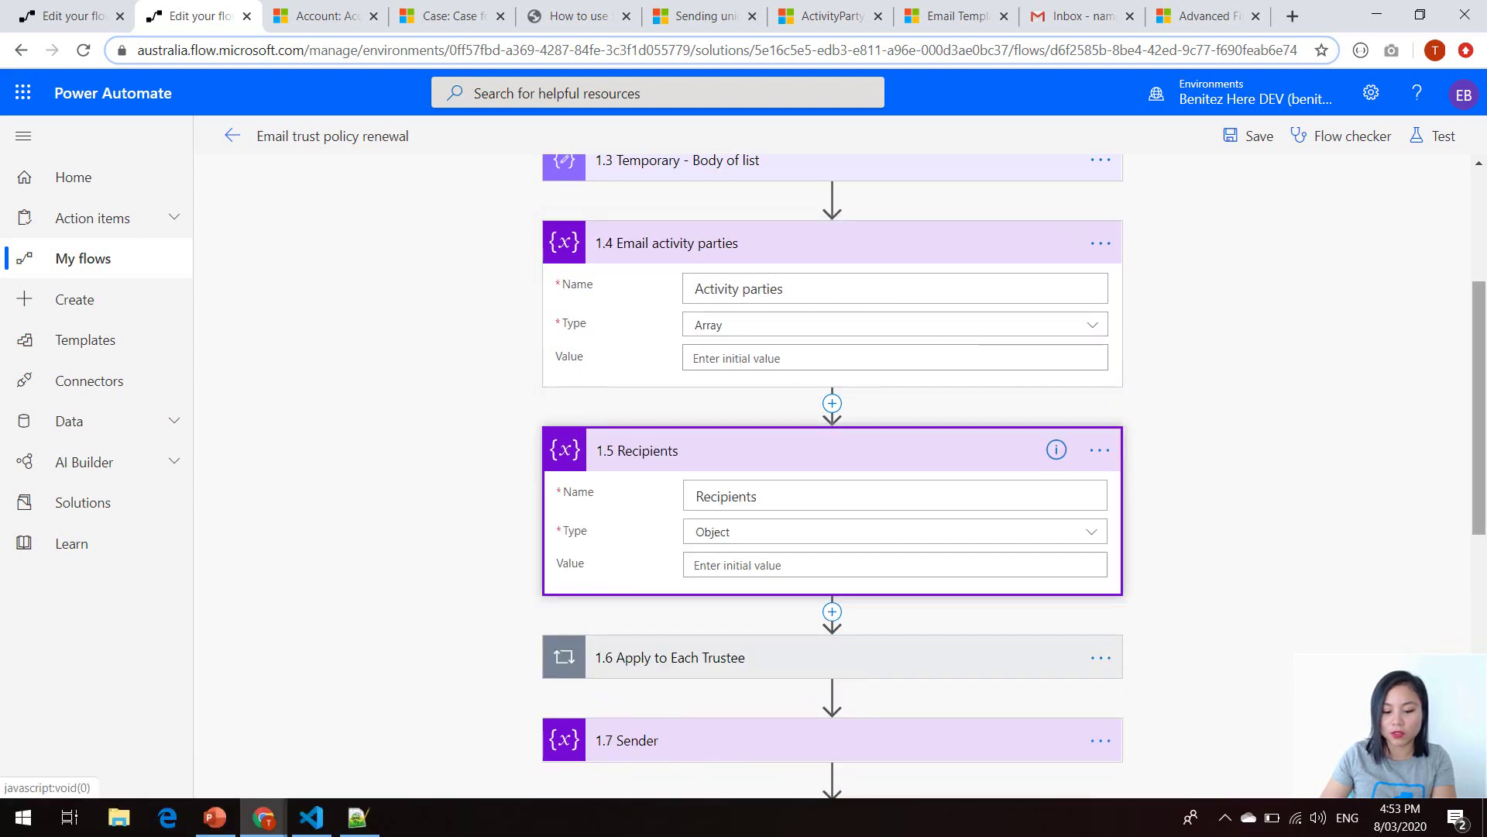
Inspect 1.7 Set Recipients Variable inside 1.6 Apply to Each Trustee and check its Connected To content against the connections in Advanced Find
left_click_drag(1470, 379, 1464, 455)
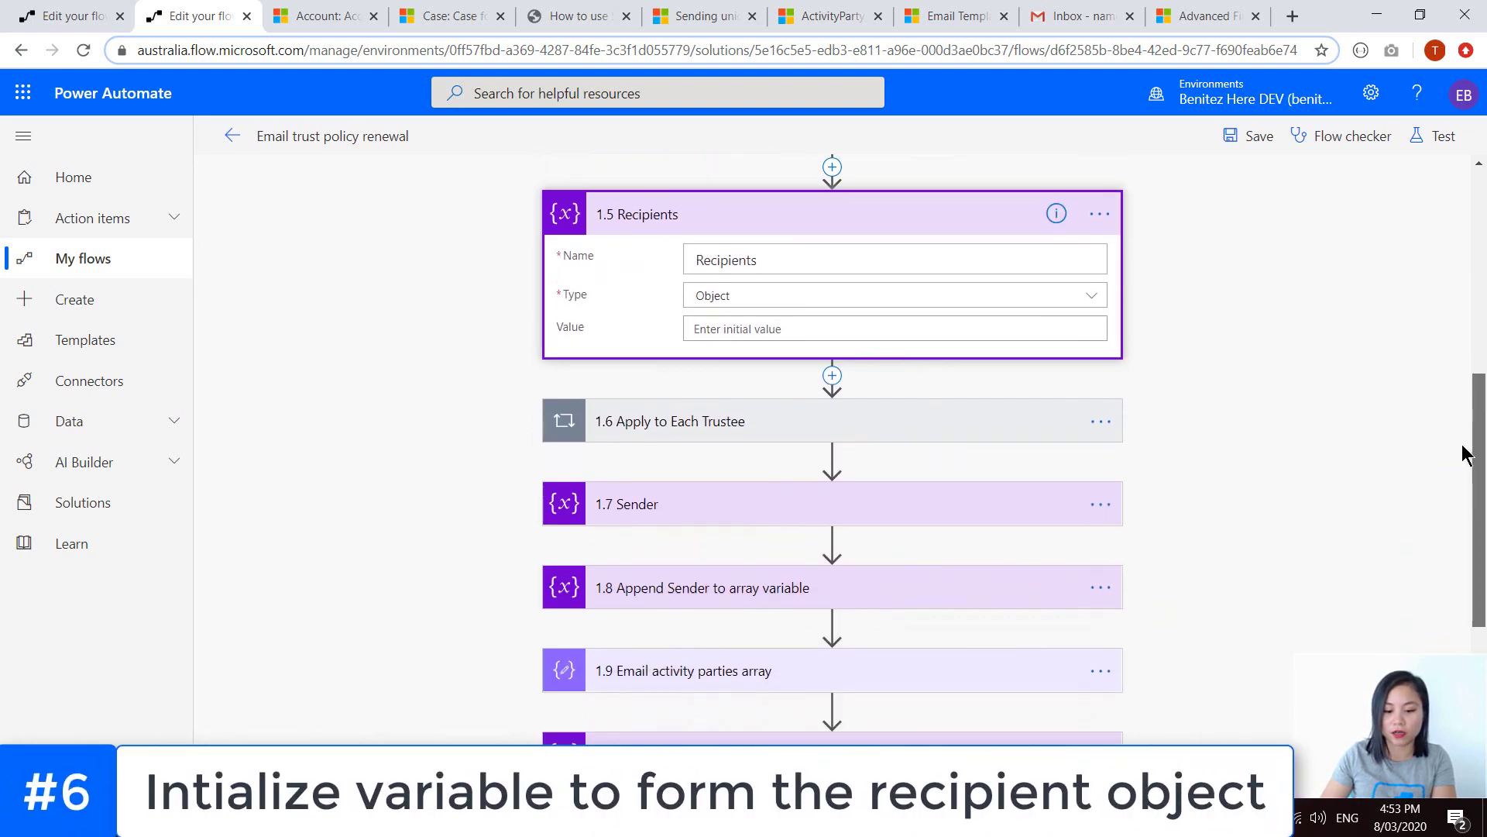
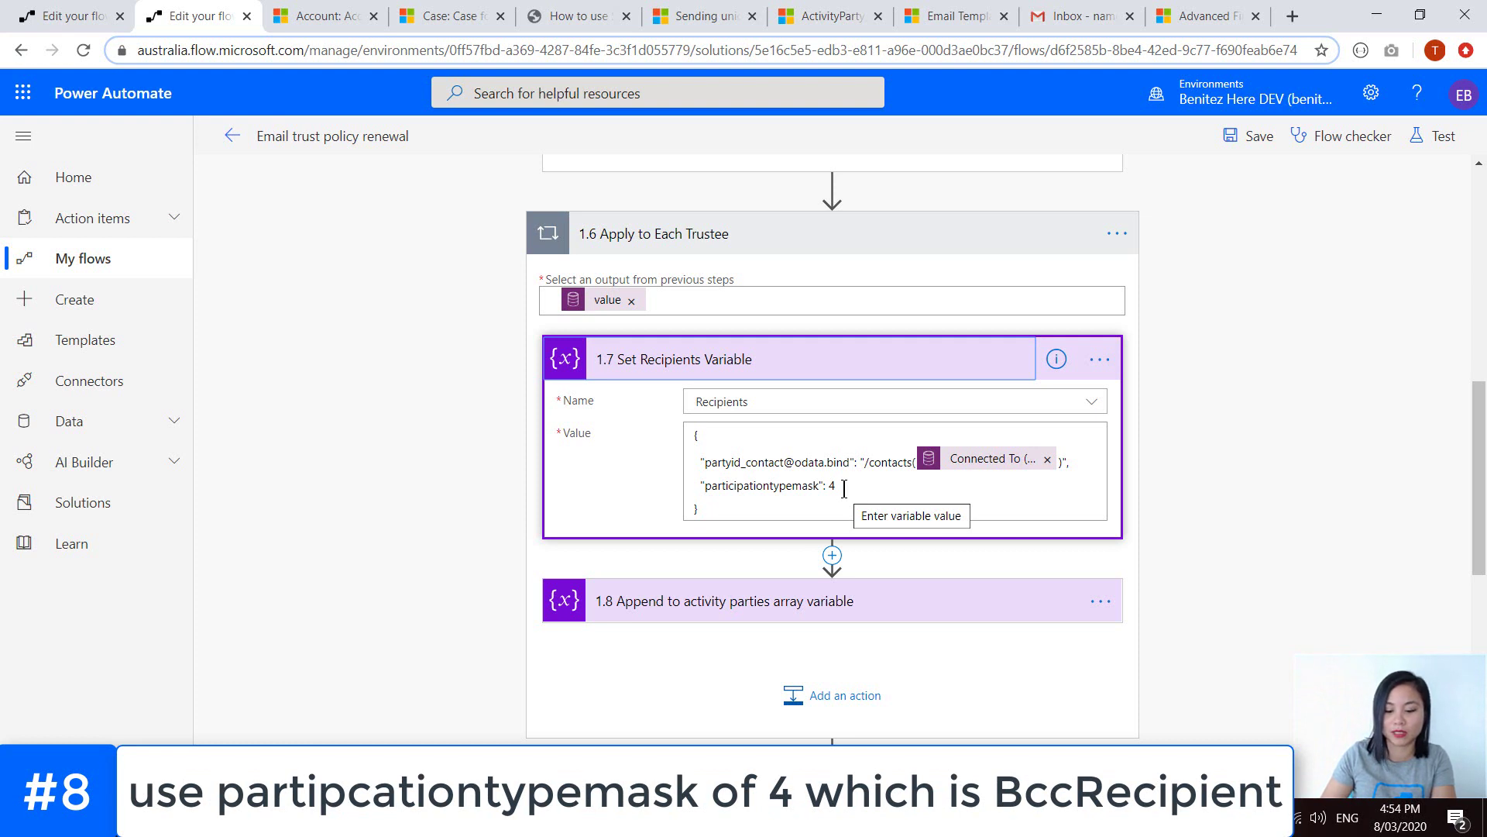
mouse_move(974, 468)
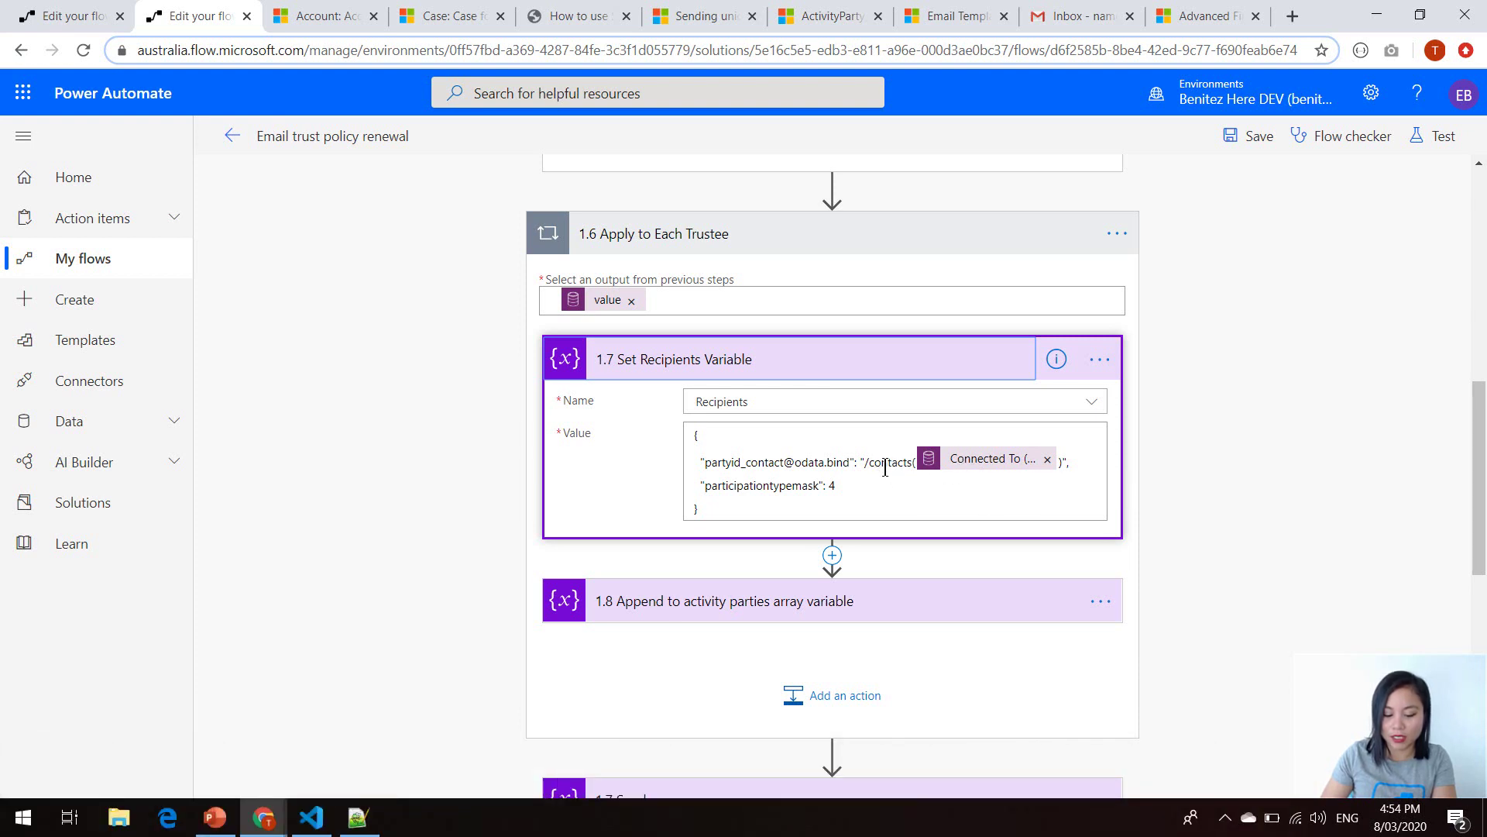
mouse_move(264, 818)
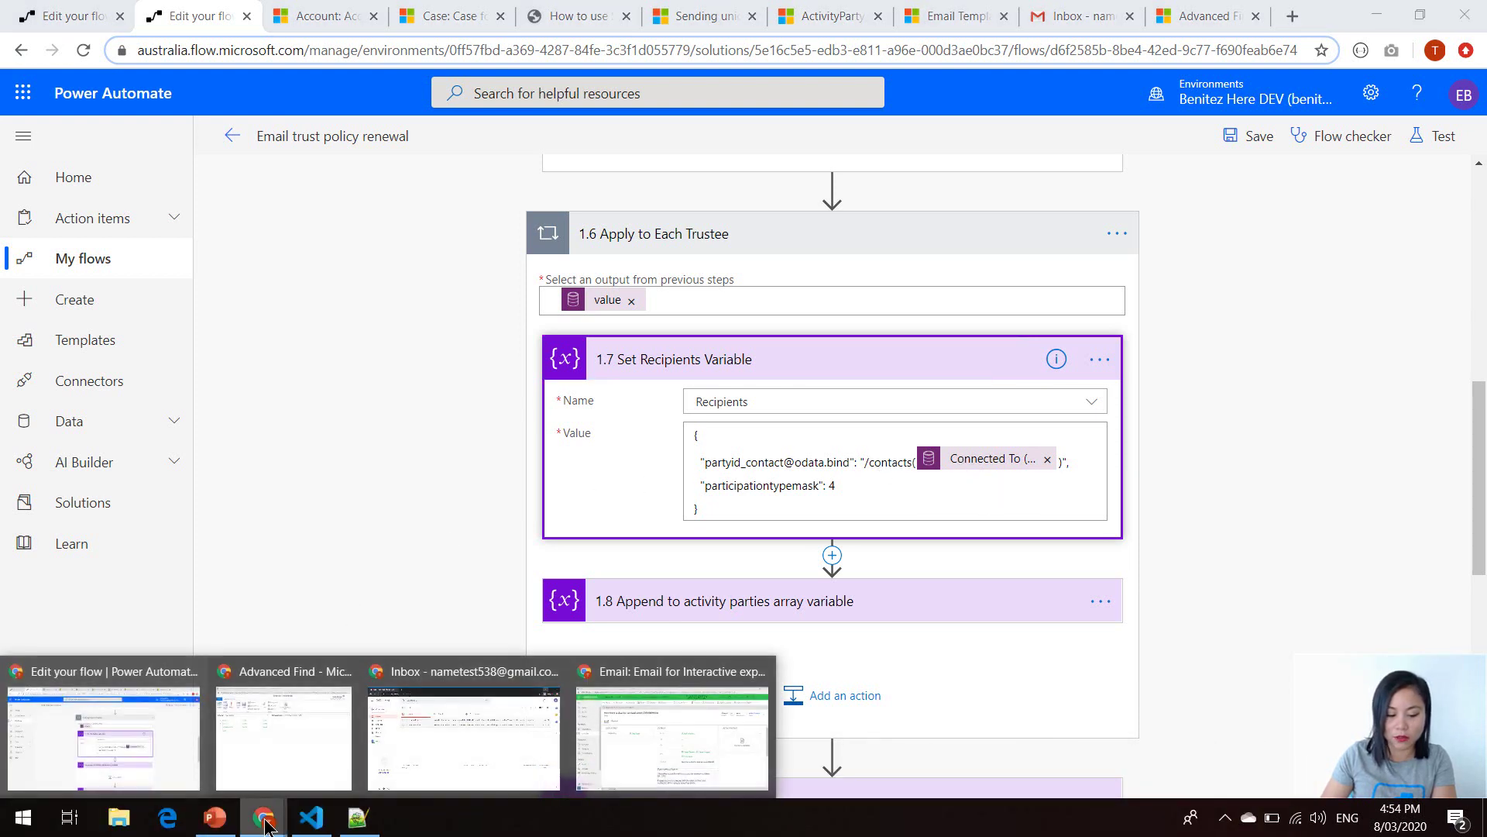
left_click(241, 736)
left_click(497, 151)
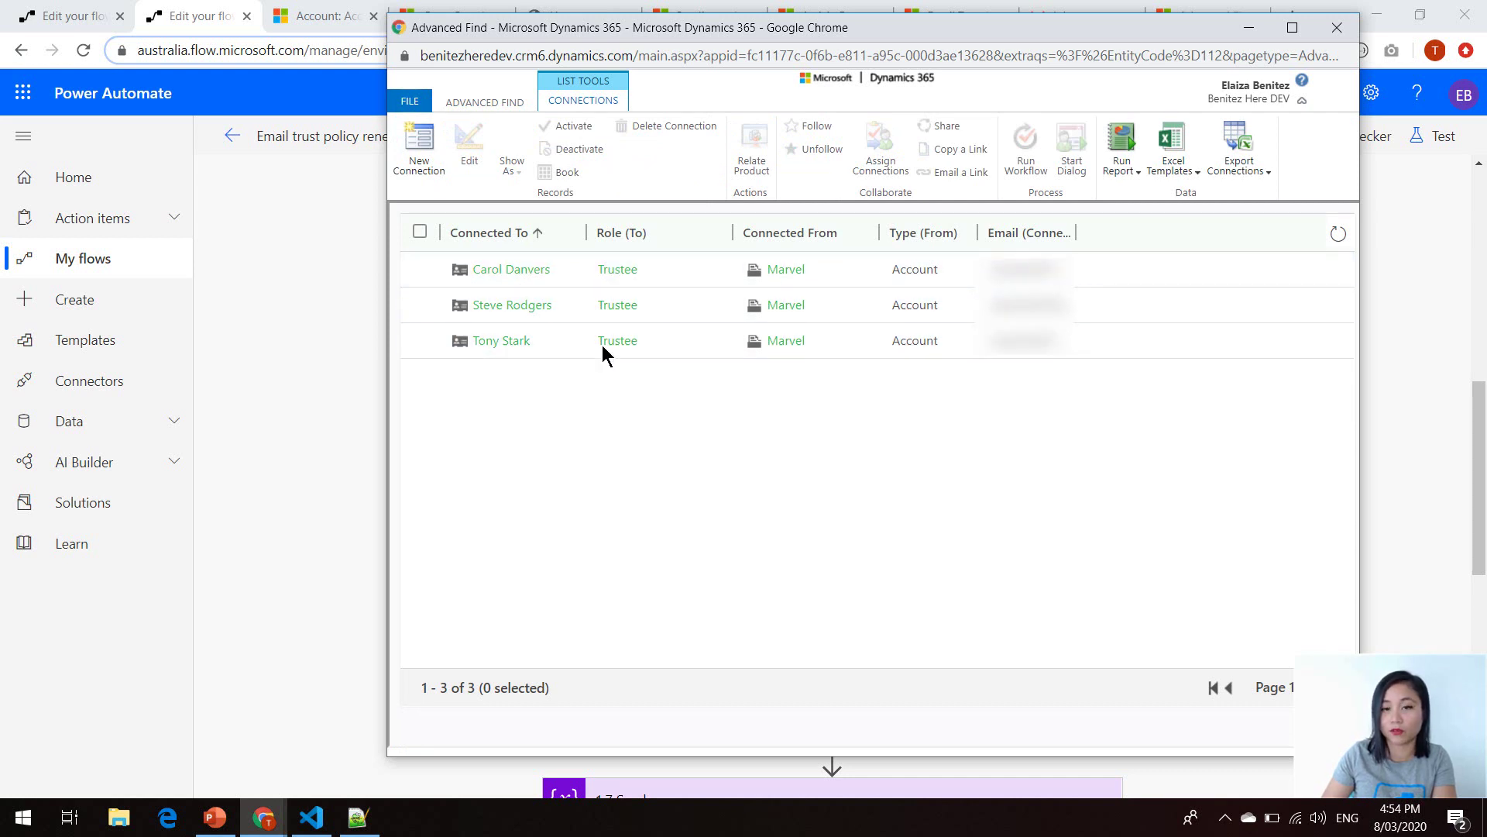
left_click(1247, 29)
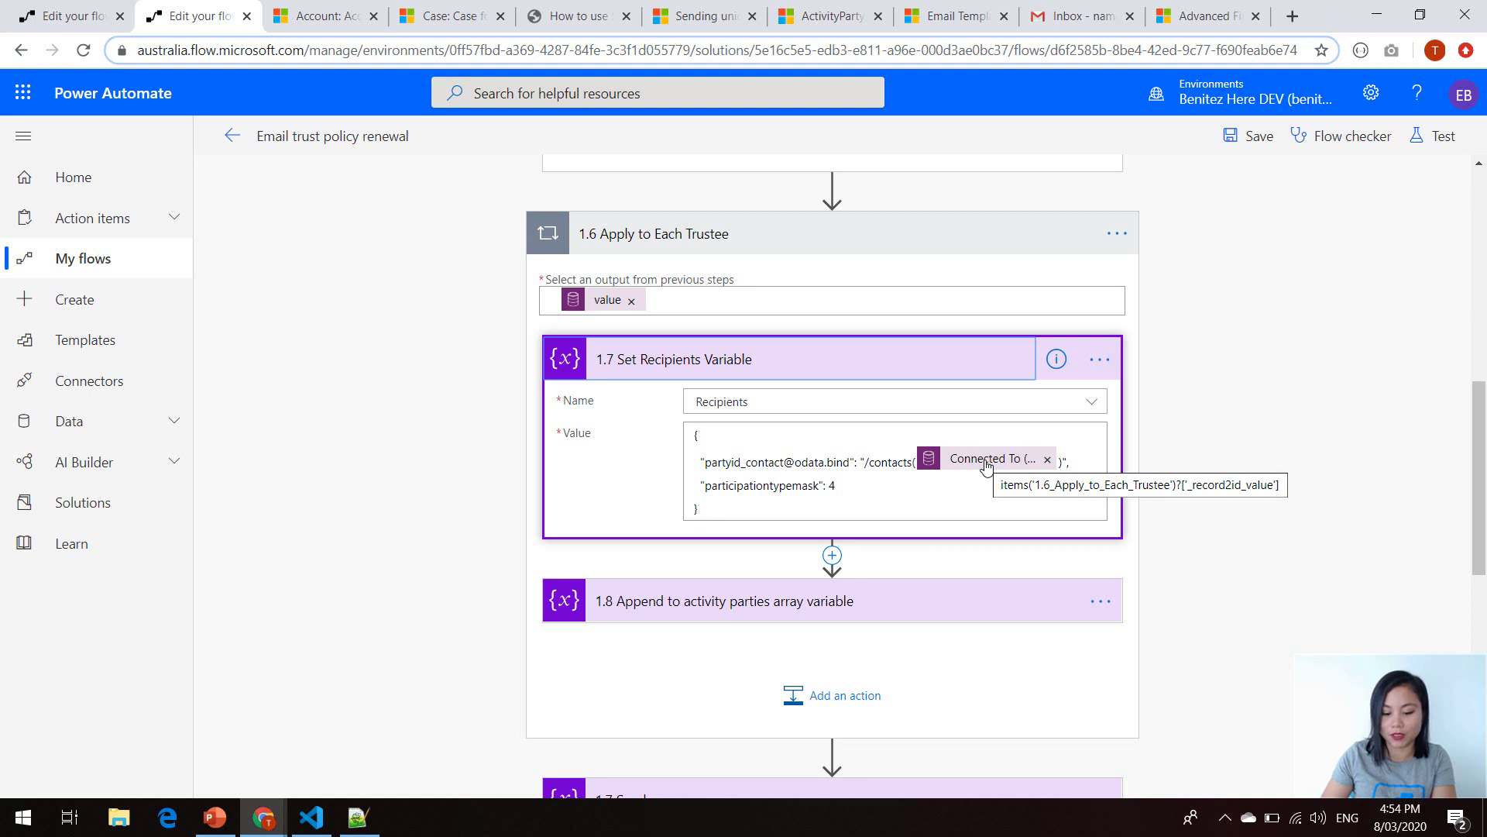
Expand 1.8 Append to activity parties array variable inside the trustee loop and review its Recipients value
left_click(822, 604)
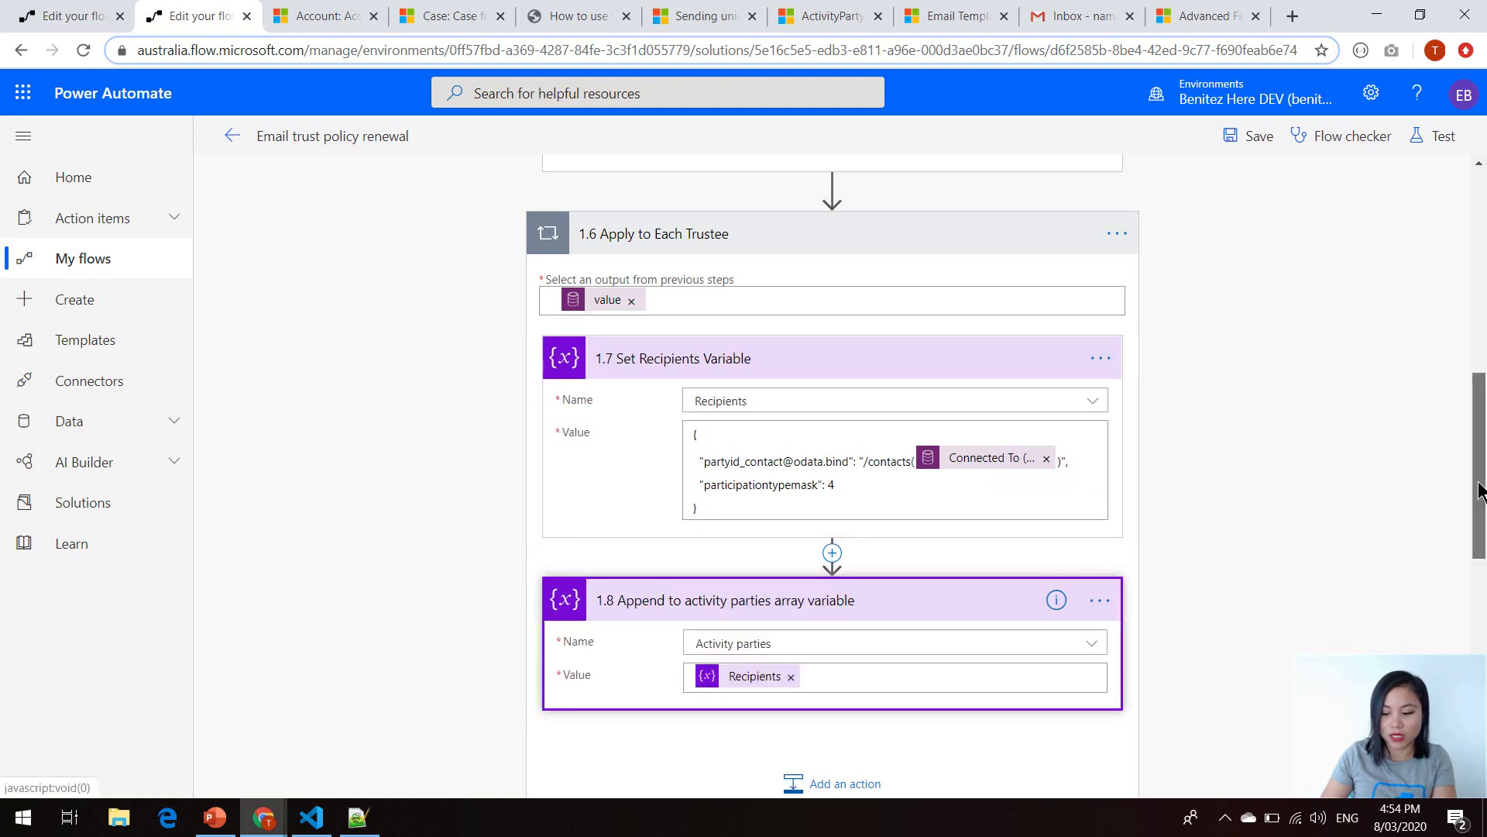
scroll(1481, 479, "down", 1)
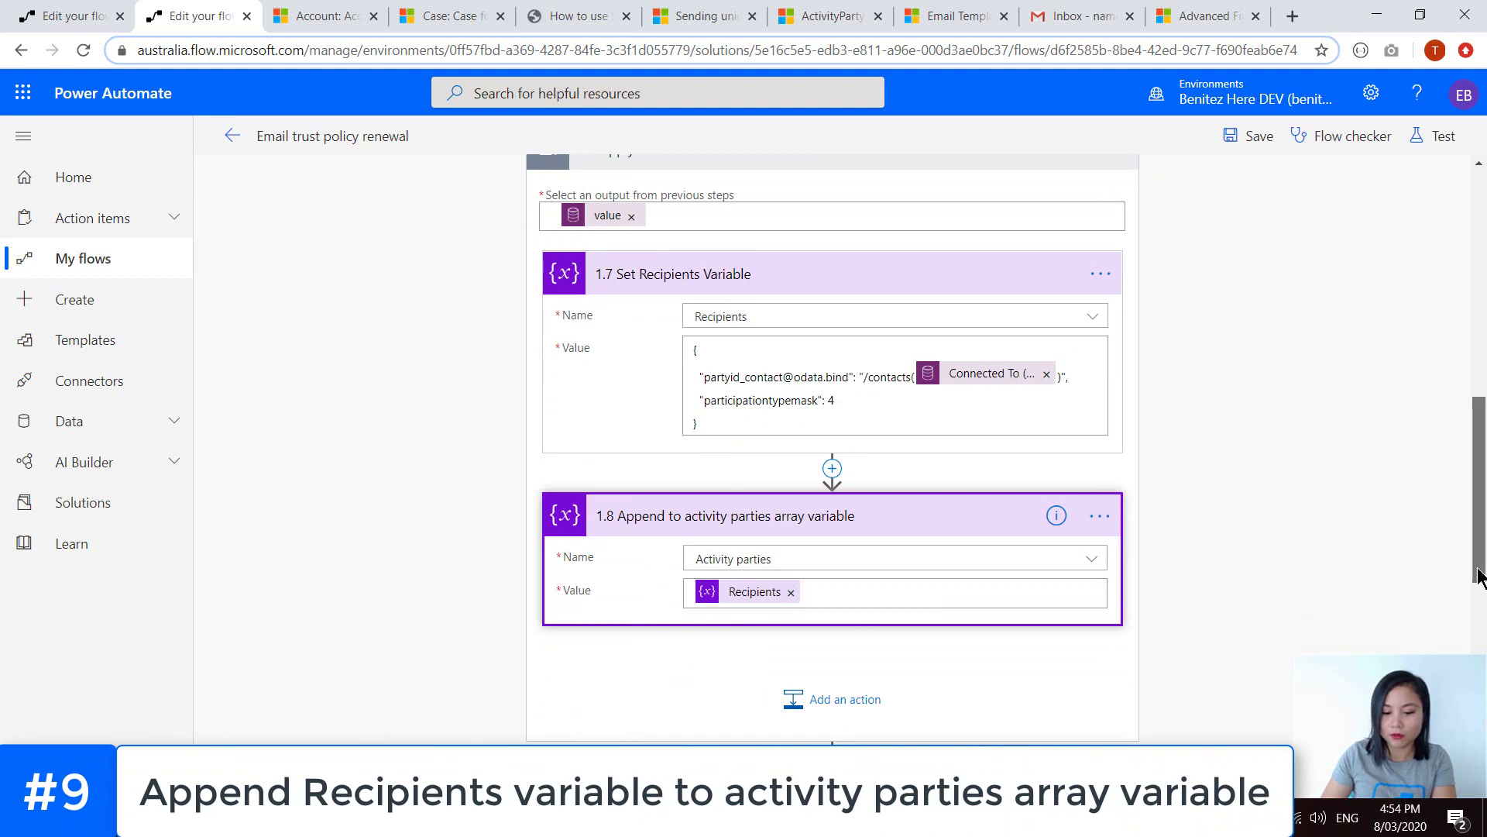
left_click_drag(1479, 578, 1480, 457)
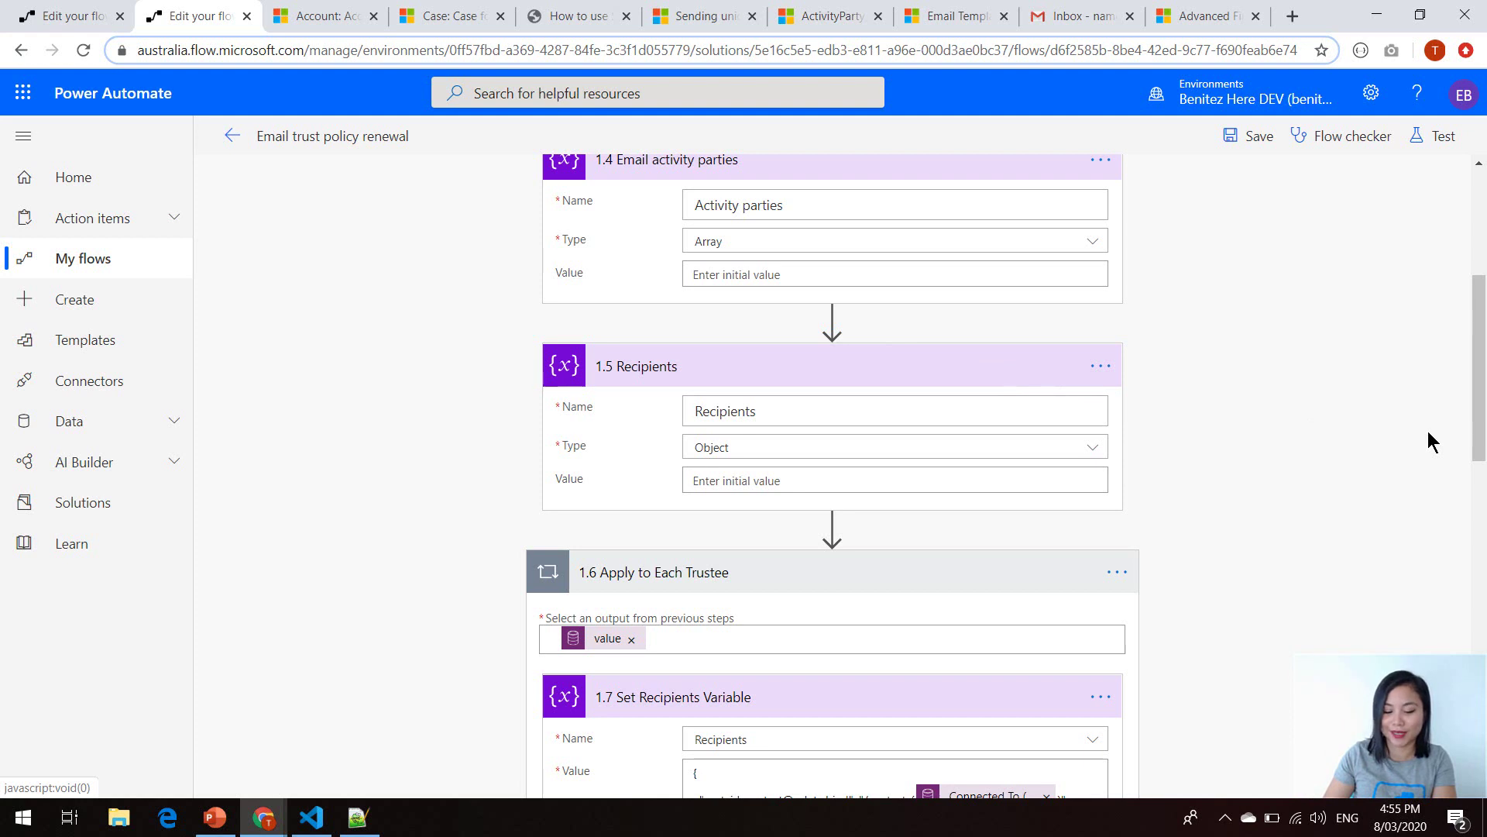
Collapse the reviewed actions above 1.7 Sender, then expand 1.7 Sender and examine its Owner (Value) content and participationtypemask
scroll(1428, 431, "down", 3)
left_click(873, 186)
scroll(1198, 337, "down", 3)
scroll(1198, 337, "up", 2)
left_click(948, 241)
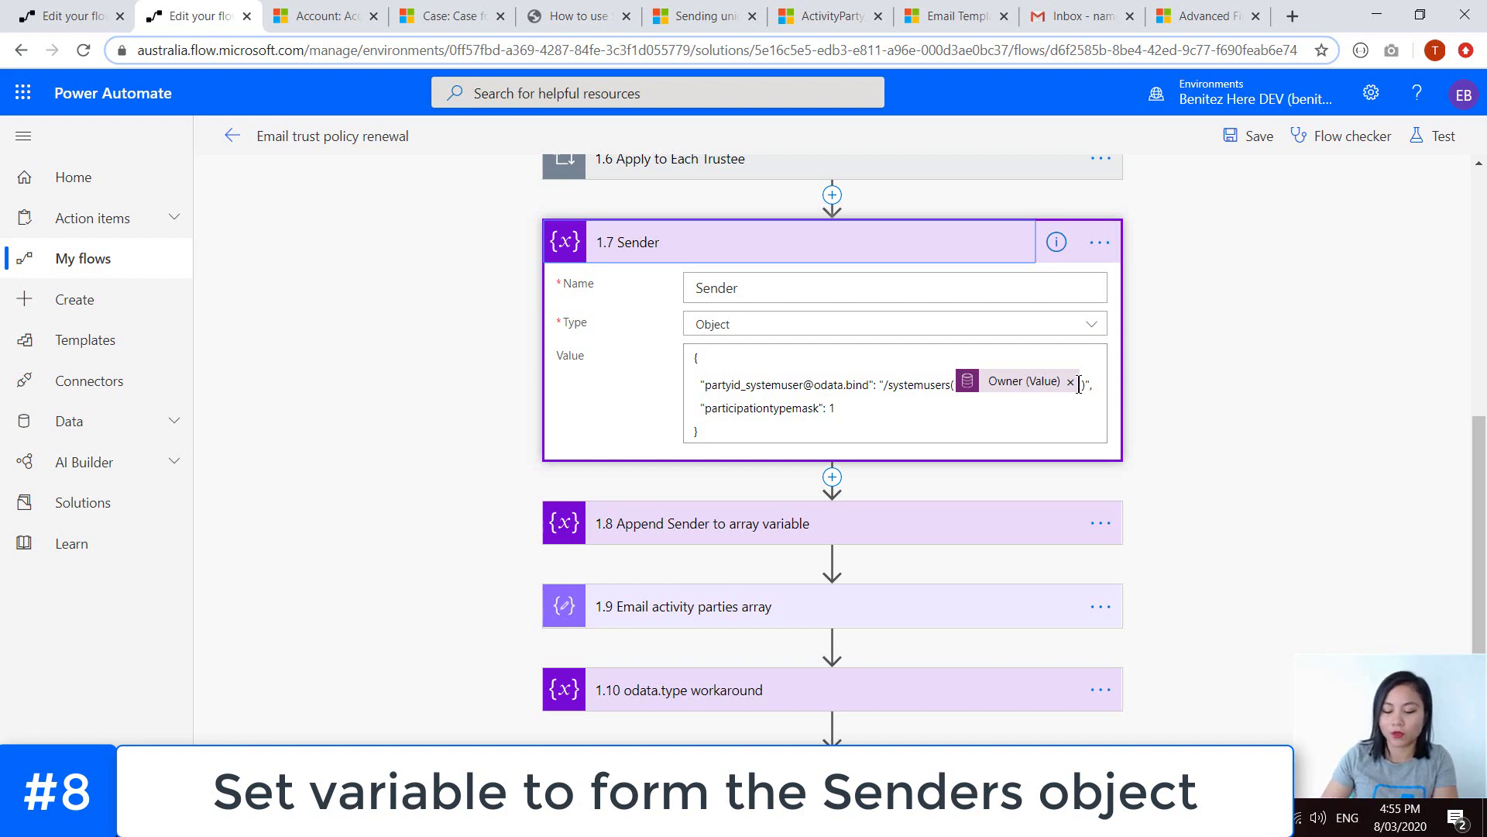
mouse_move(1032, 394)
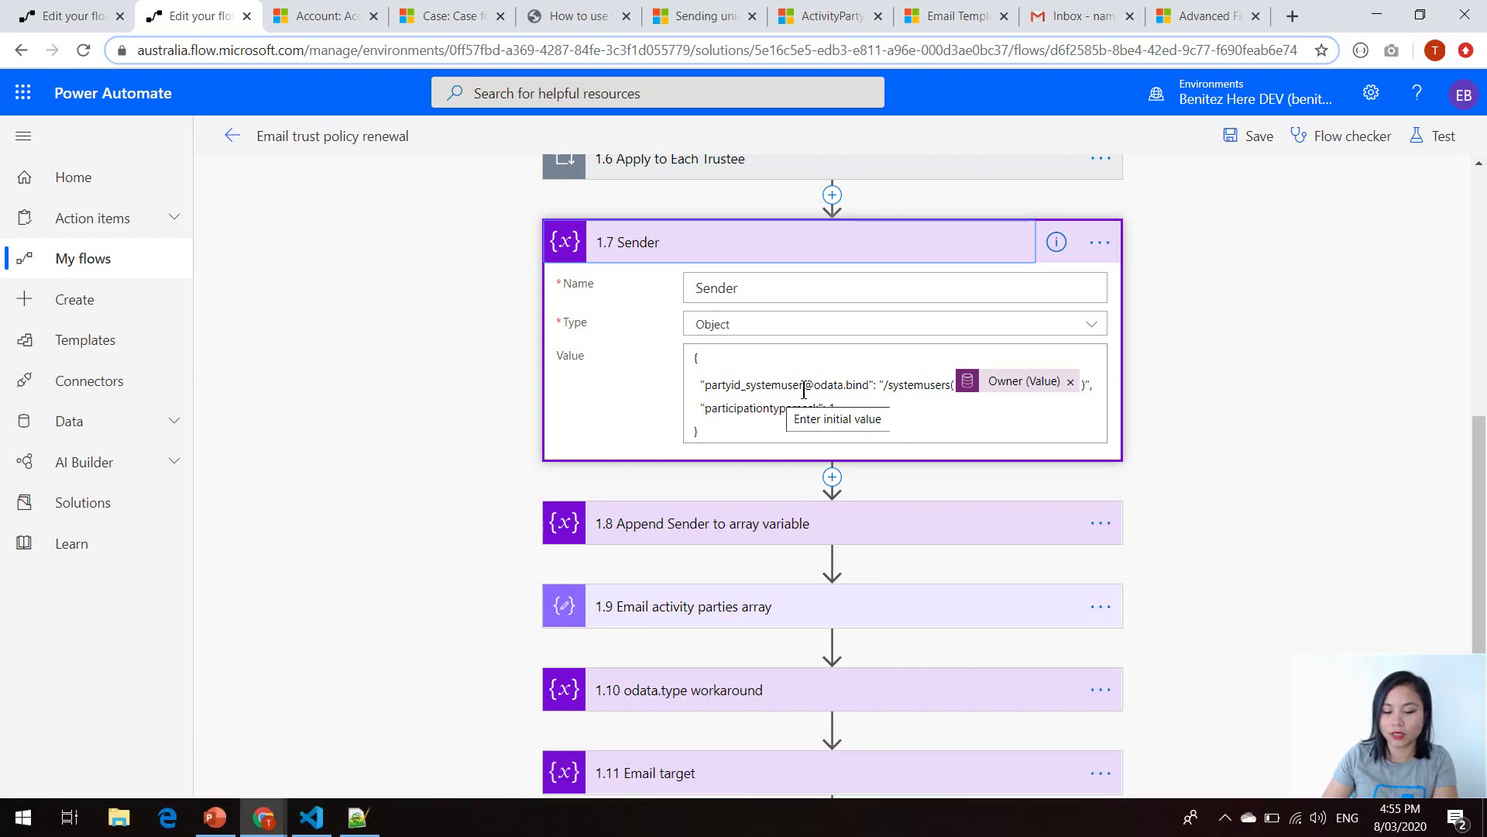
Reopen 1.6 Apply to Each Trustee to compare its recipient object with the sender object, then collapse it and 1.7 Sender
scroll(765, 278, "up", 1)
left_click(784, 263)
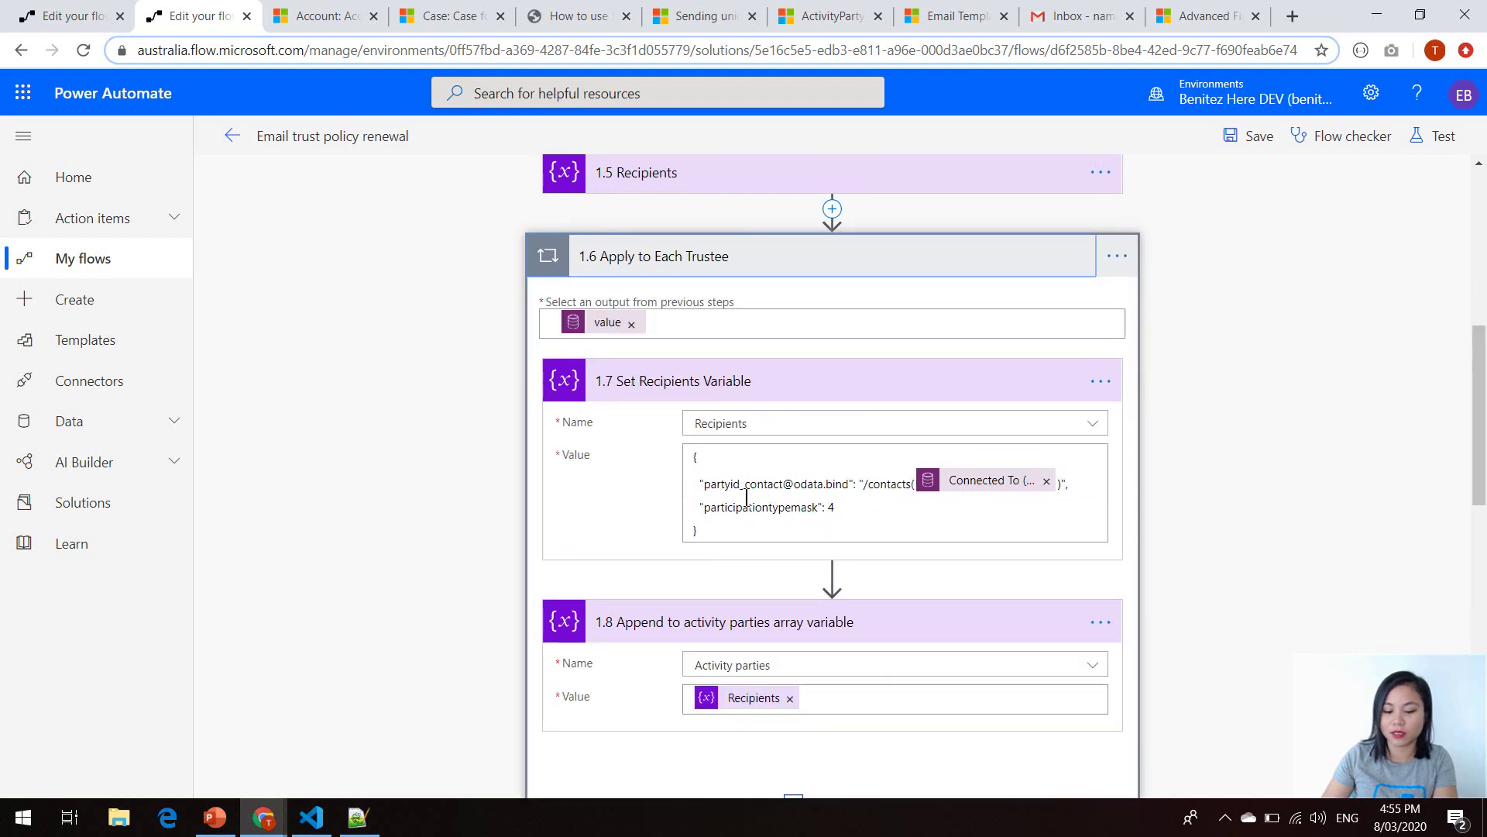
left_click(764, 267)
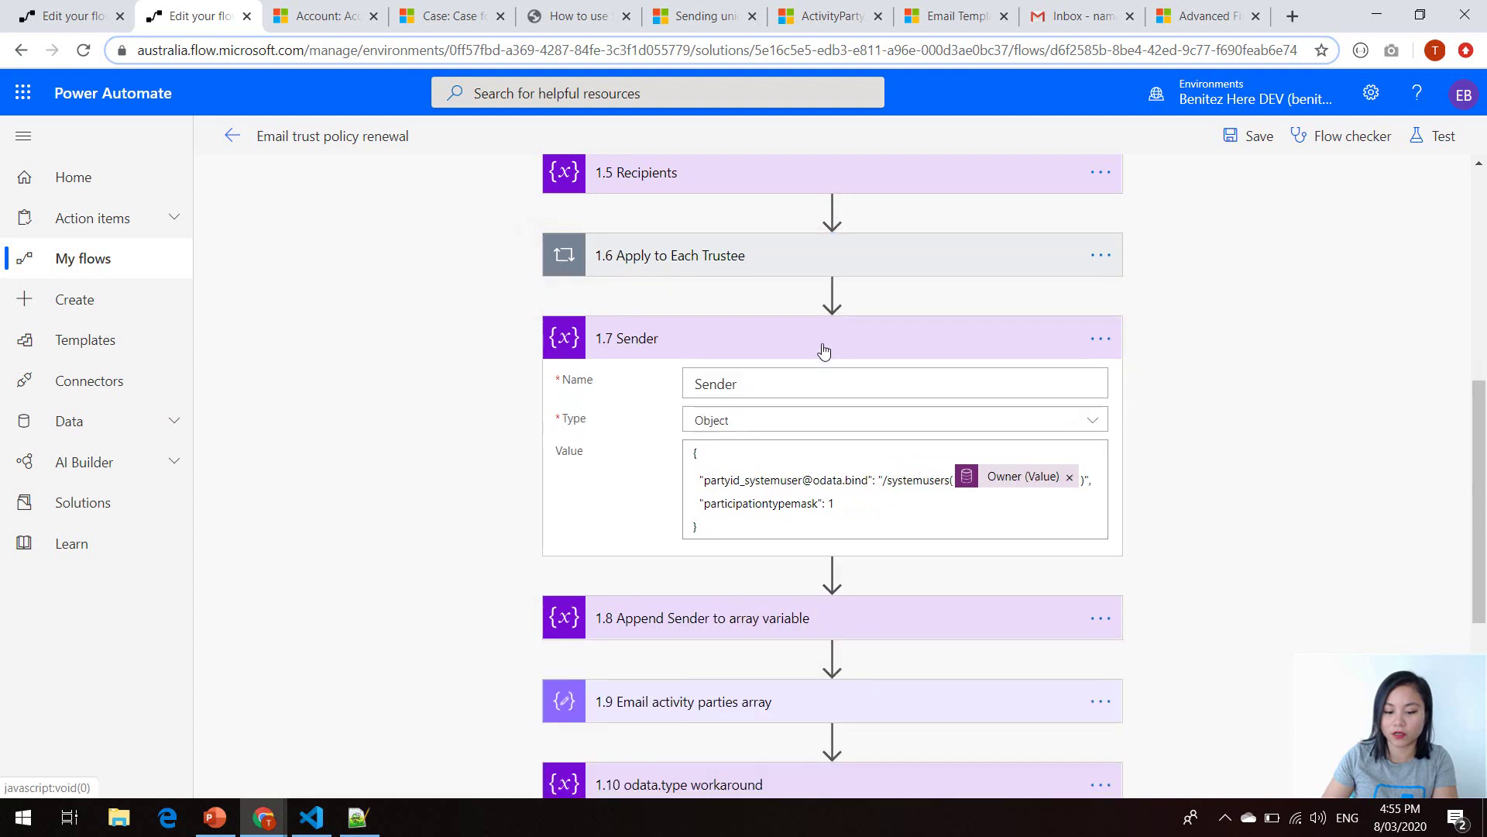
left_click(757, 342)
Expand 1.8 Append Sender to array variable to review its Activity parties name and Sender value, then collapse it
scroll(1136, 452, "down", 1)
left_click(616, 329)
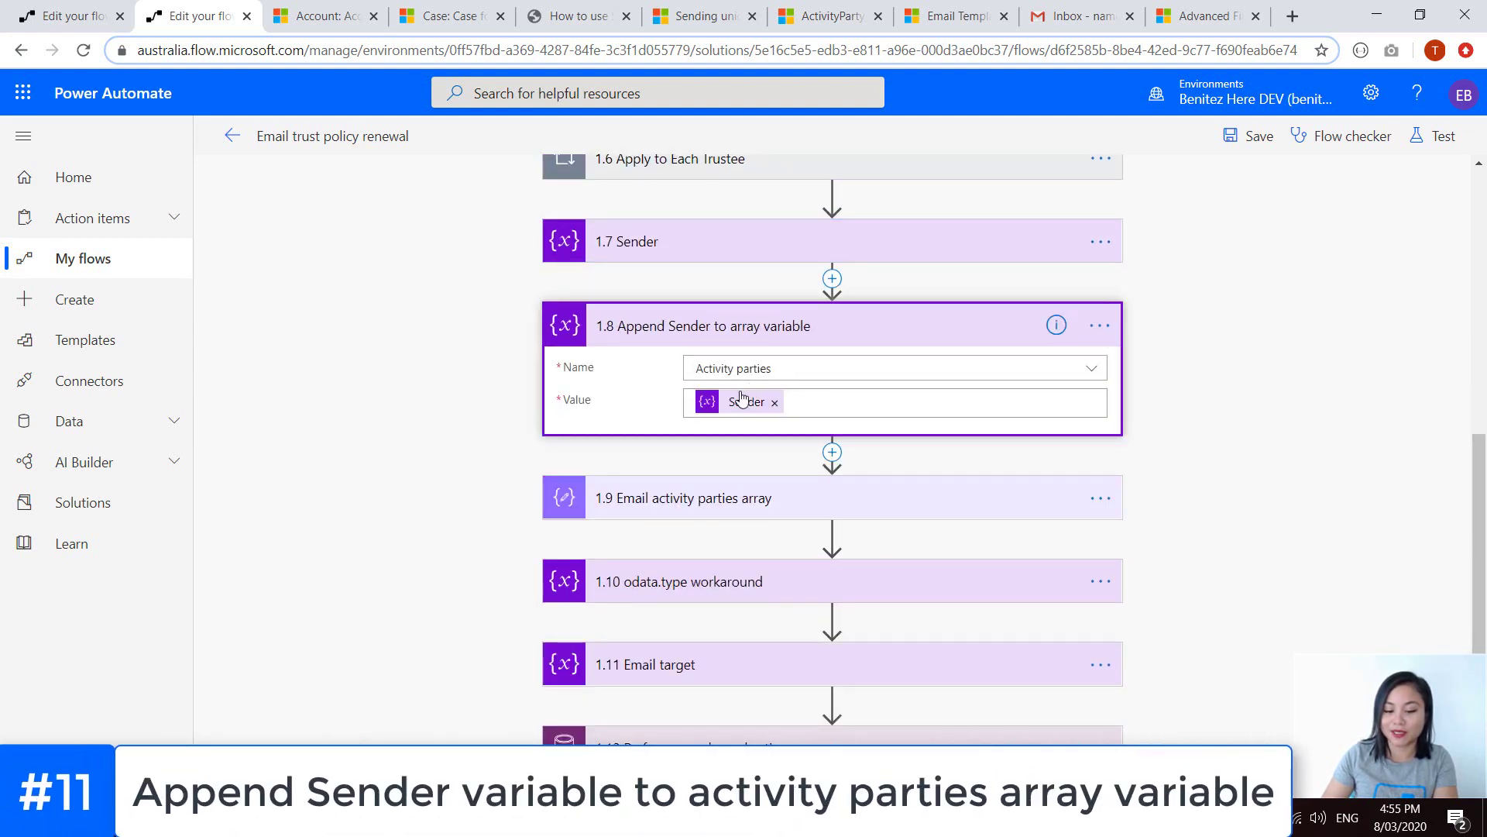
left_click(746, 329)
scroll(1232, 411, "down", 1)
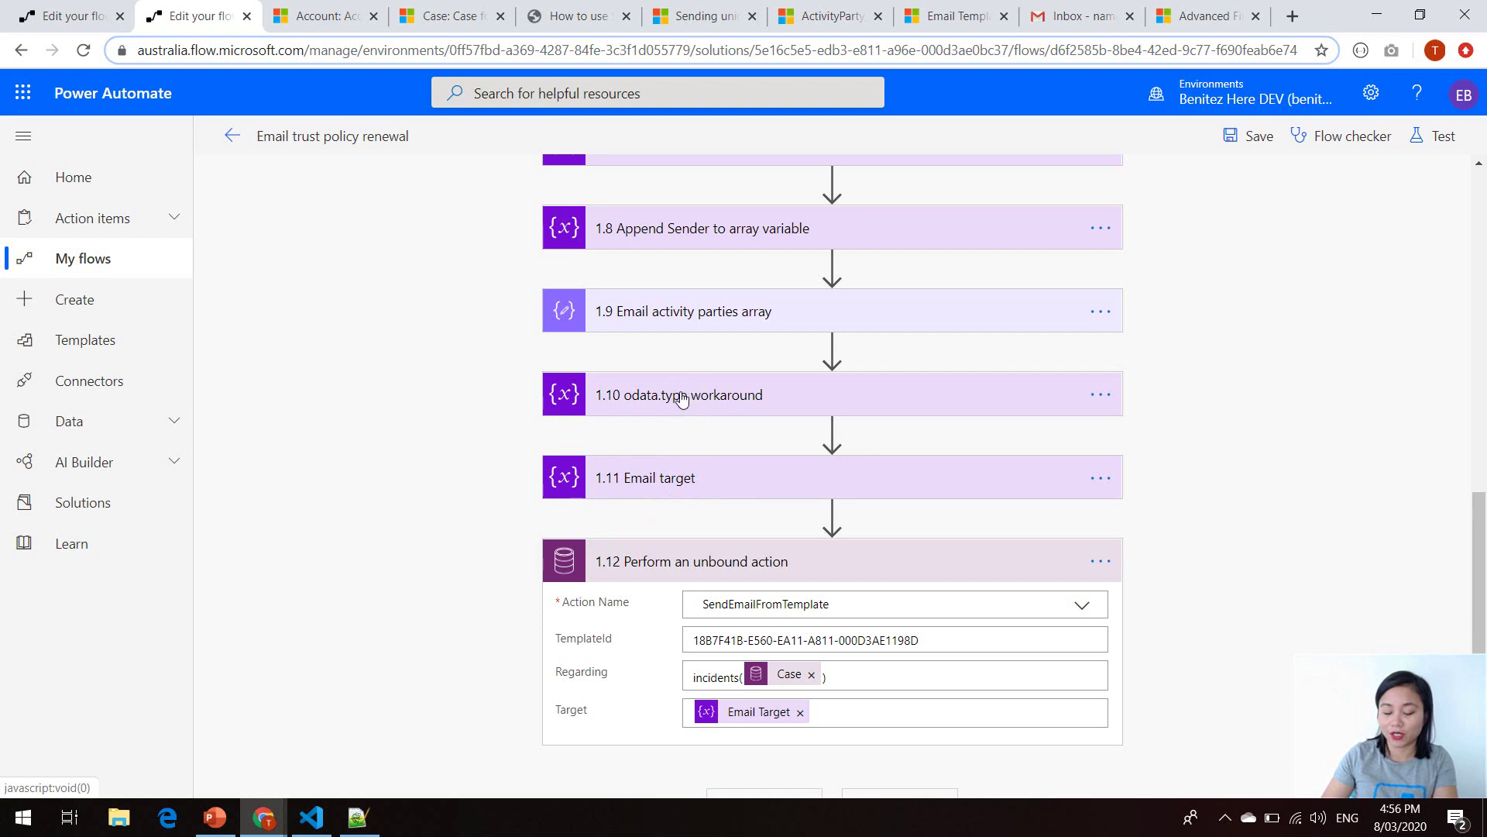
Expand 1.10 odata.type workaround and 1.11 Email target to review their values, including how 1.12 Perform an unbound action references the Email Target variable
left_click(707, 393)
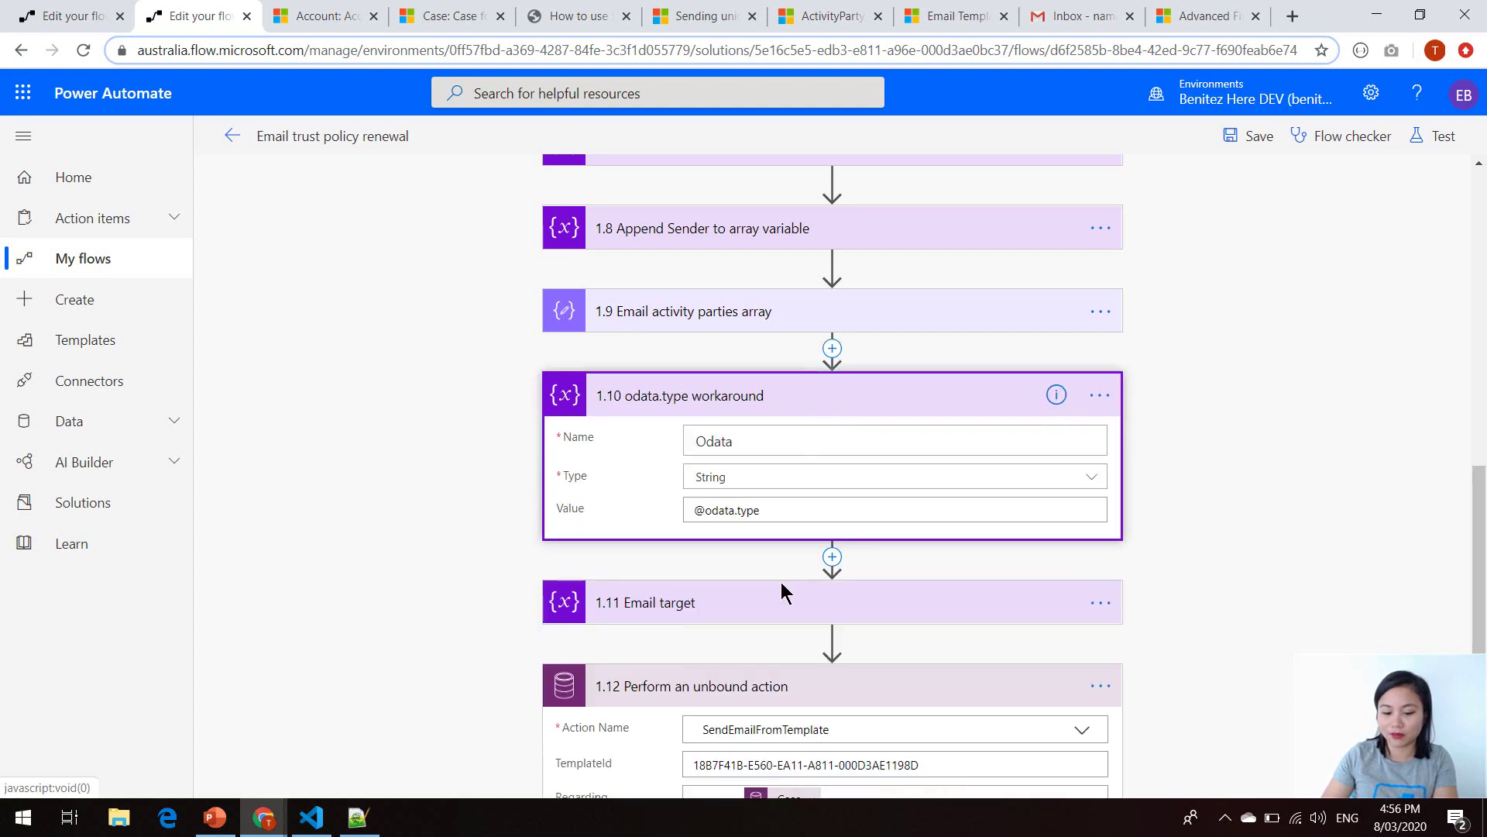
left_click(664, 607)
left_click_drag(1481, 496, 1483, 563)
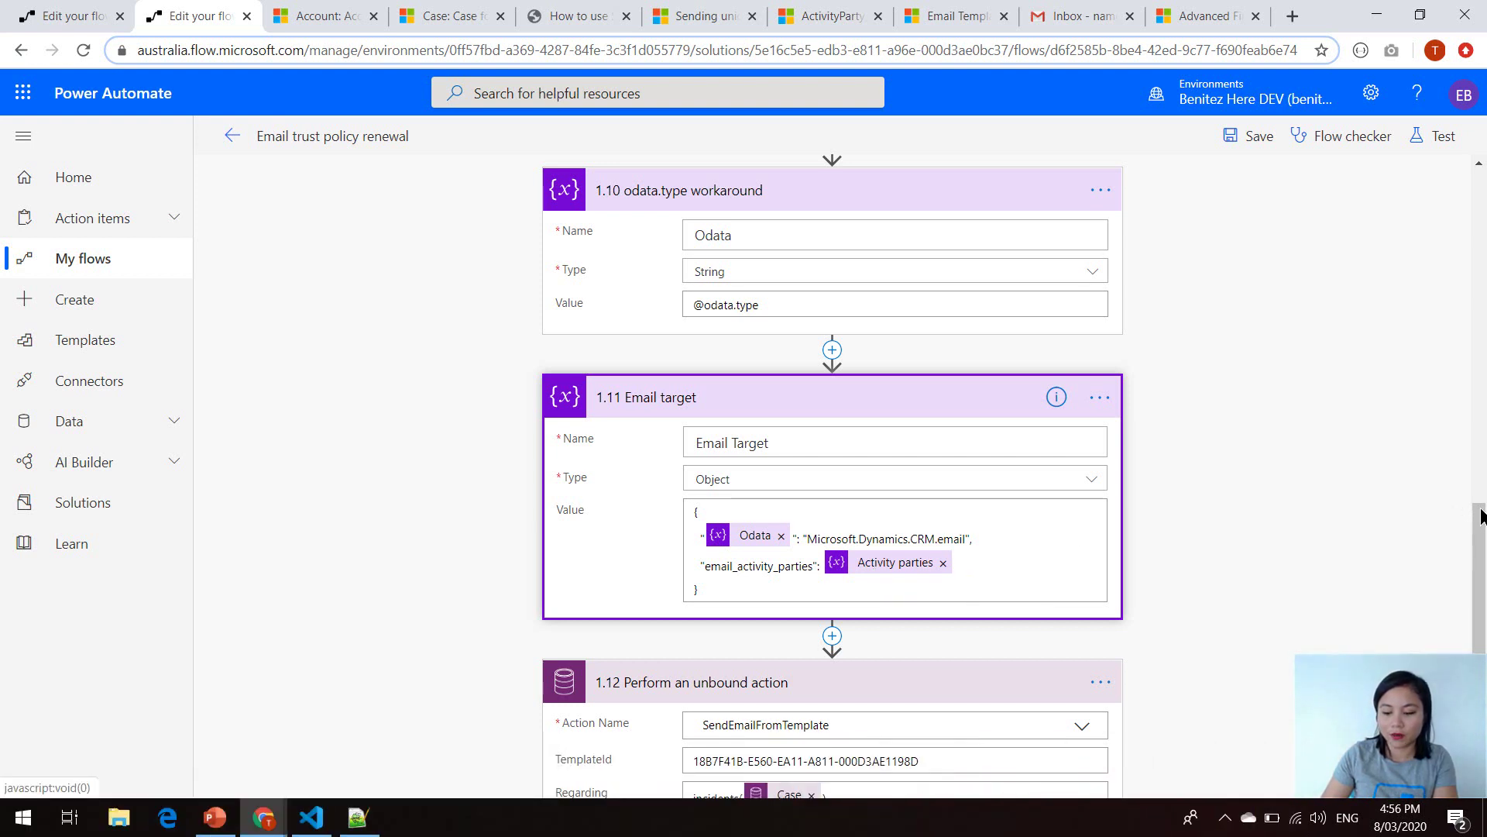
left_click_drag(1480, 514, 1481, 624)
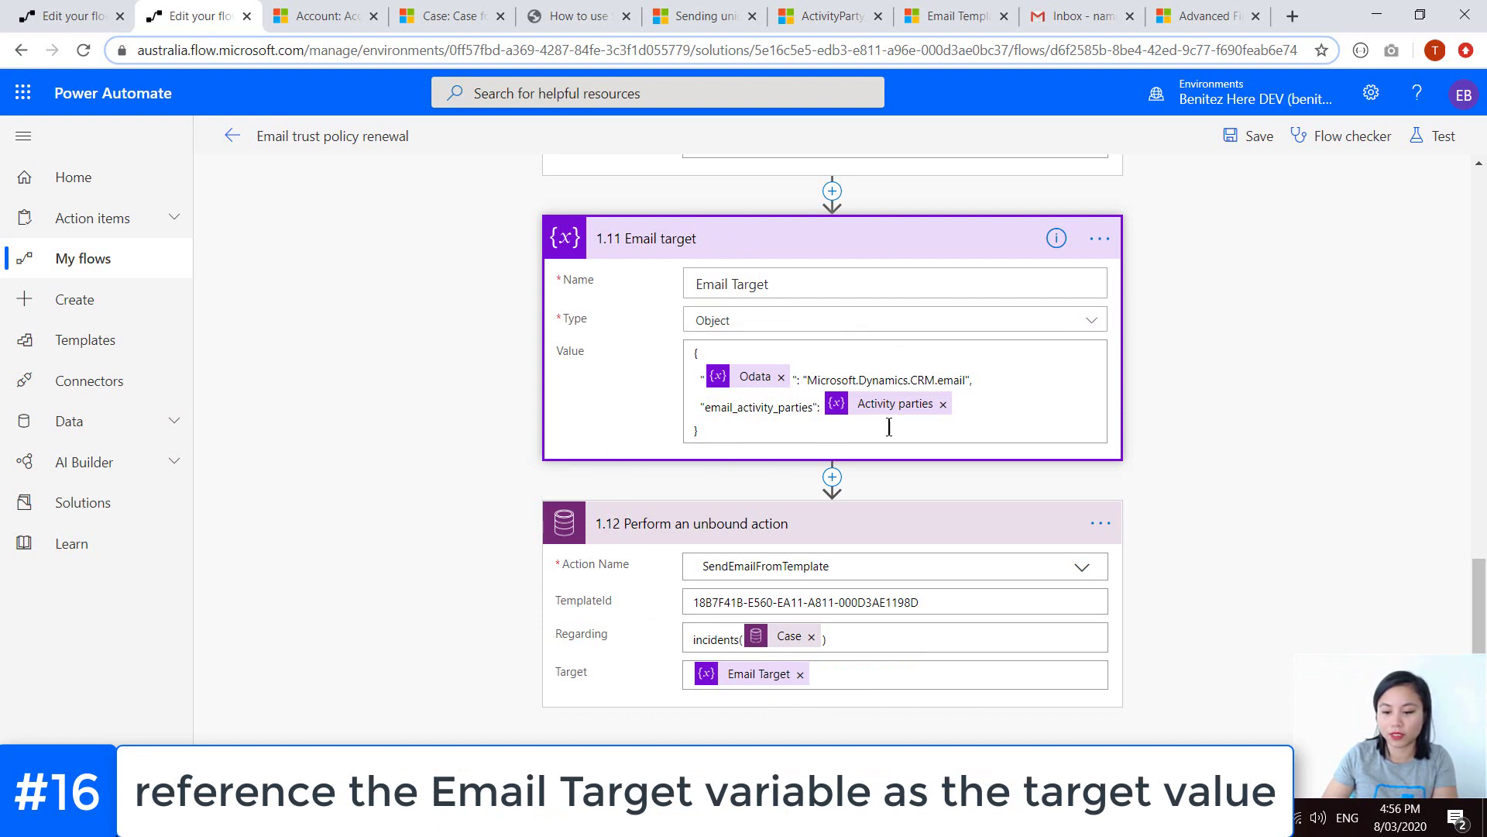
Switch to the Test Trust case in Dynamics 365, set Send Trust policy renewal to Yes and save the record
left_click(432, 20)
scroll(524, 402, "down", 4)
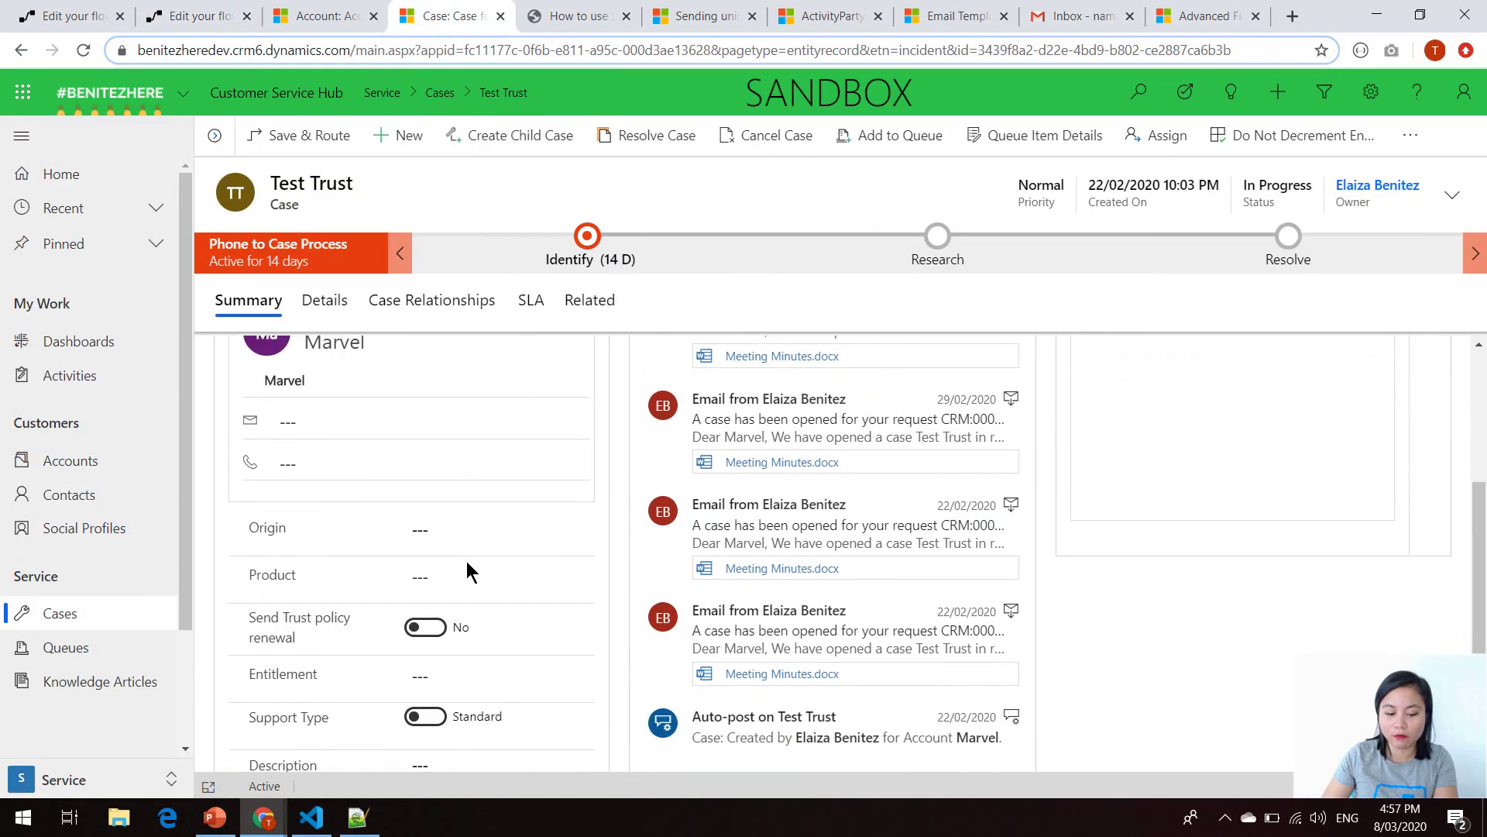
left_click(424, 629)
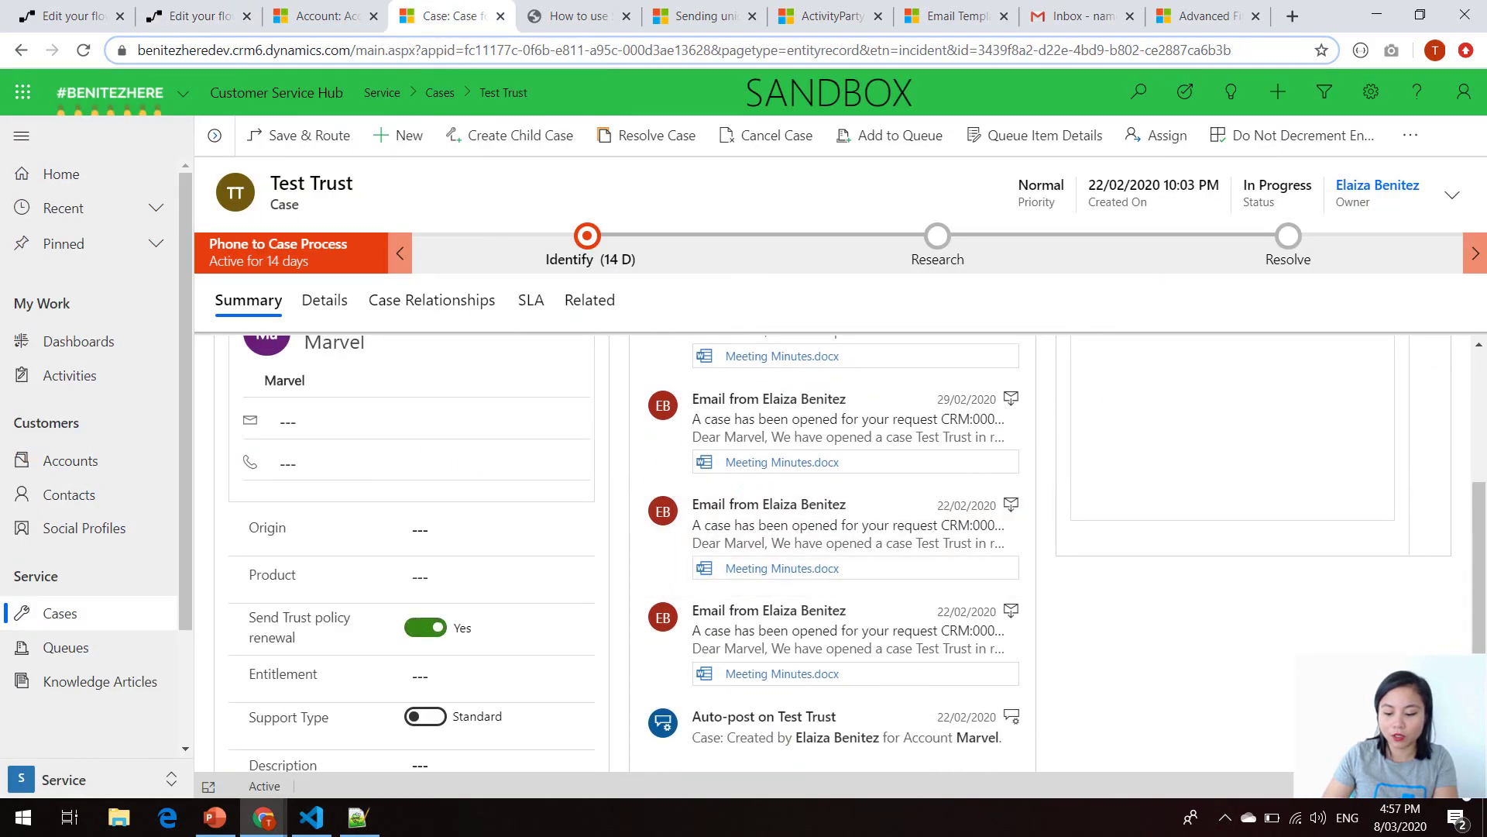
key("ctrl+s")
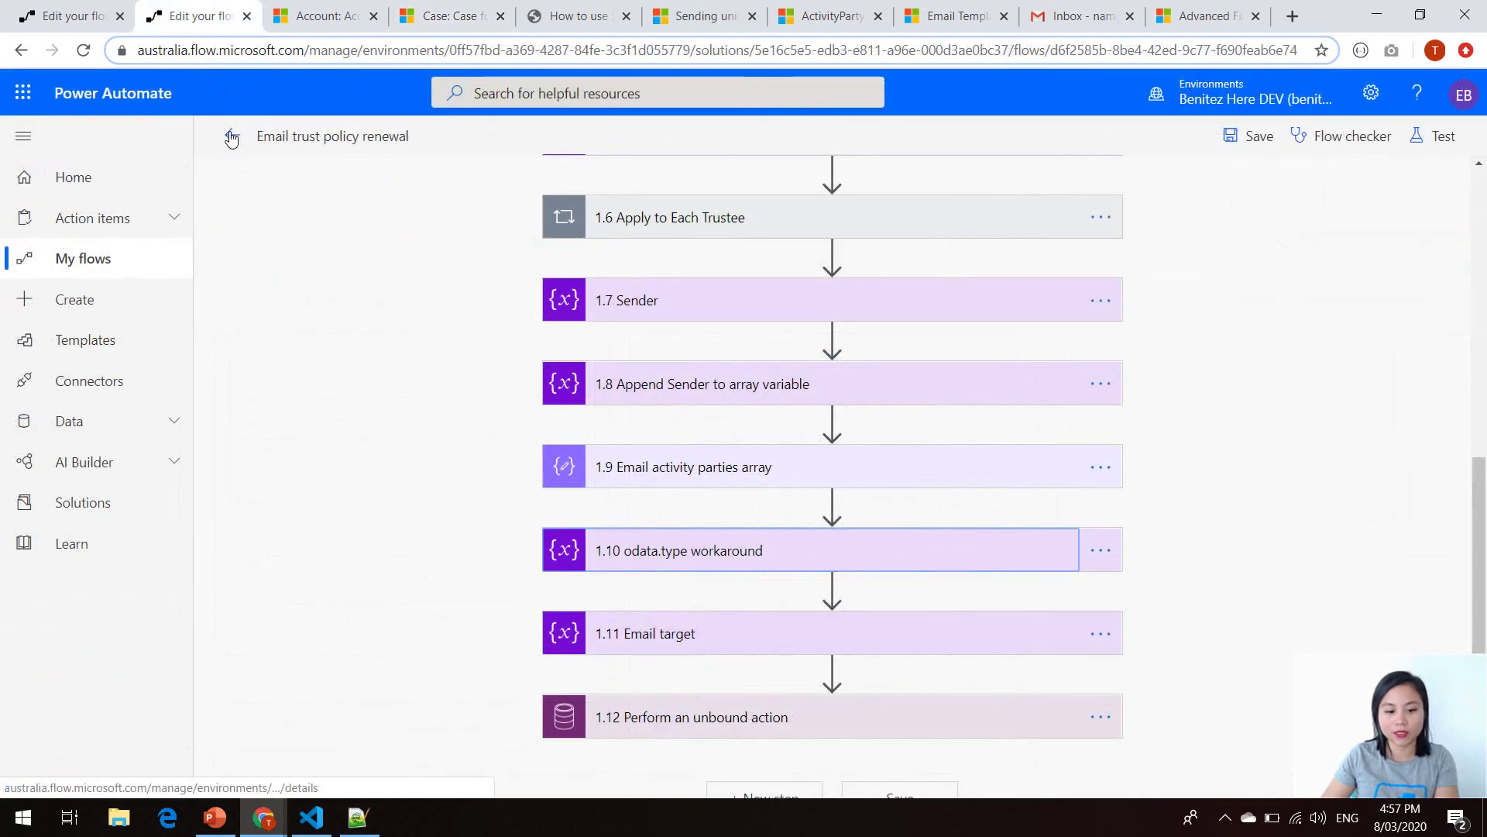
Return to Power Automate, leave the flow editor without saving and open the most recent run of Email trust policy renewal
left_click(233, 135)
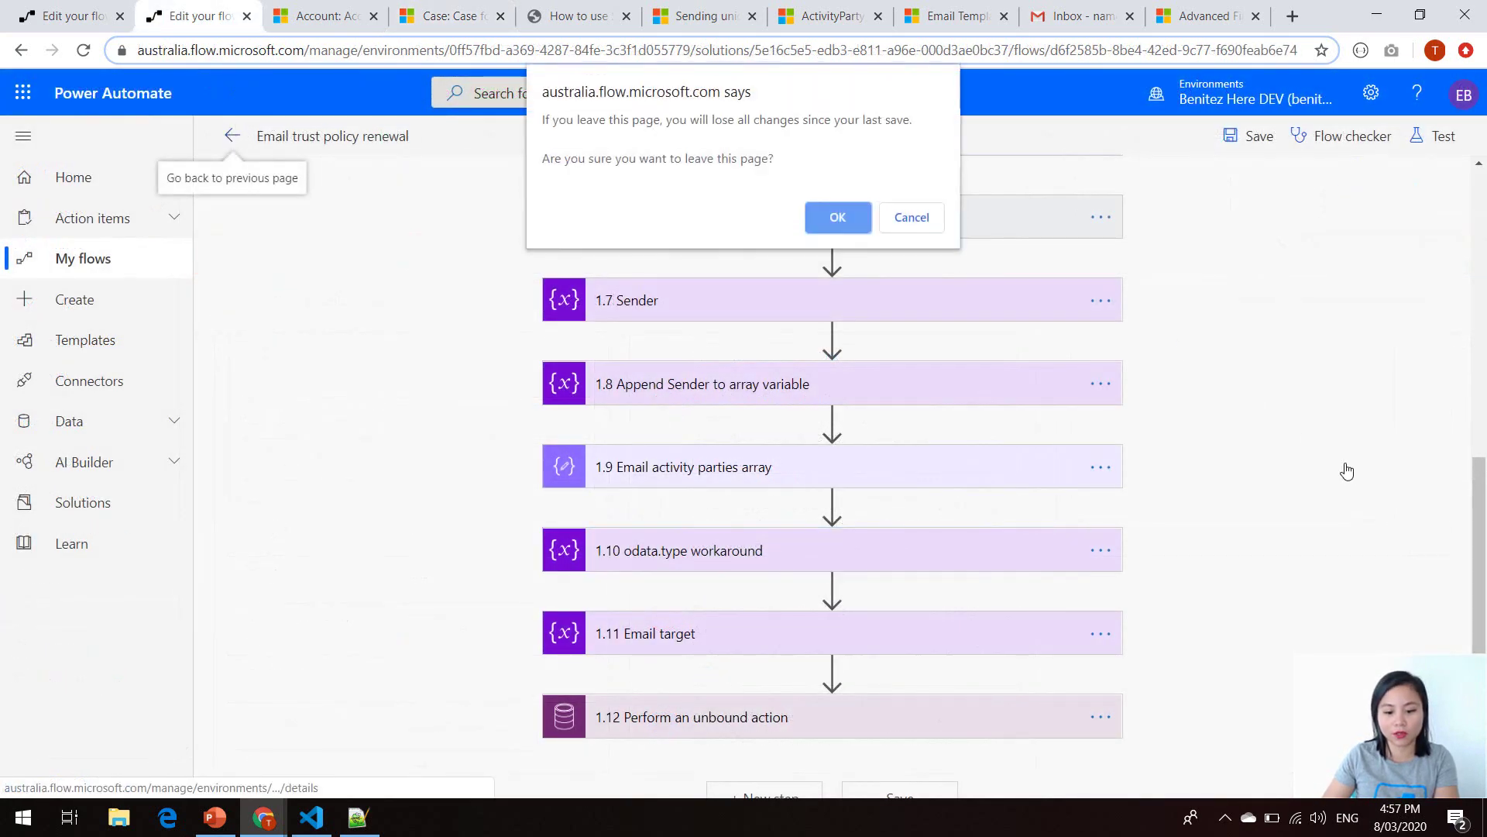
left_click(843, 216)
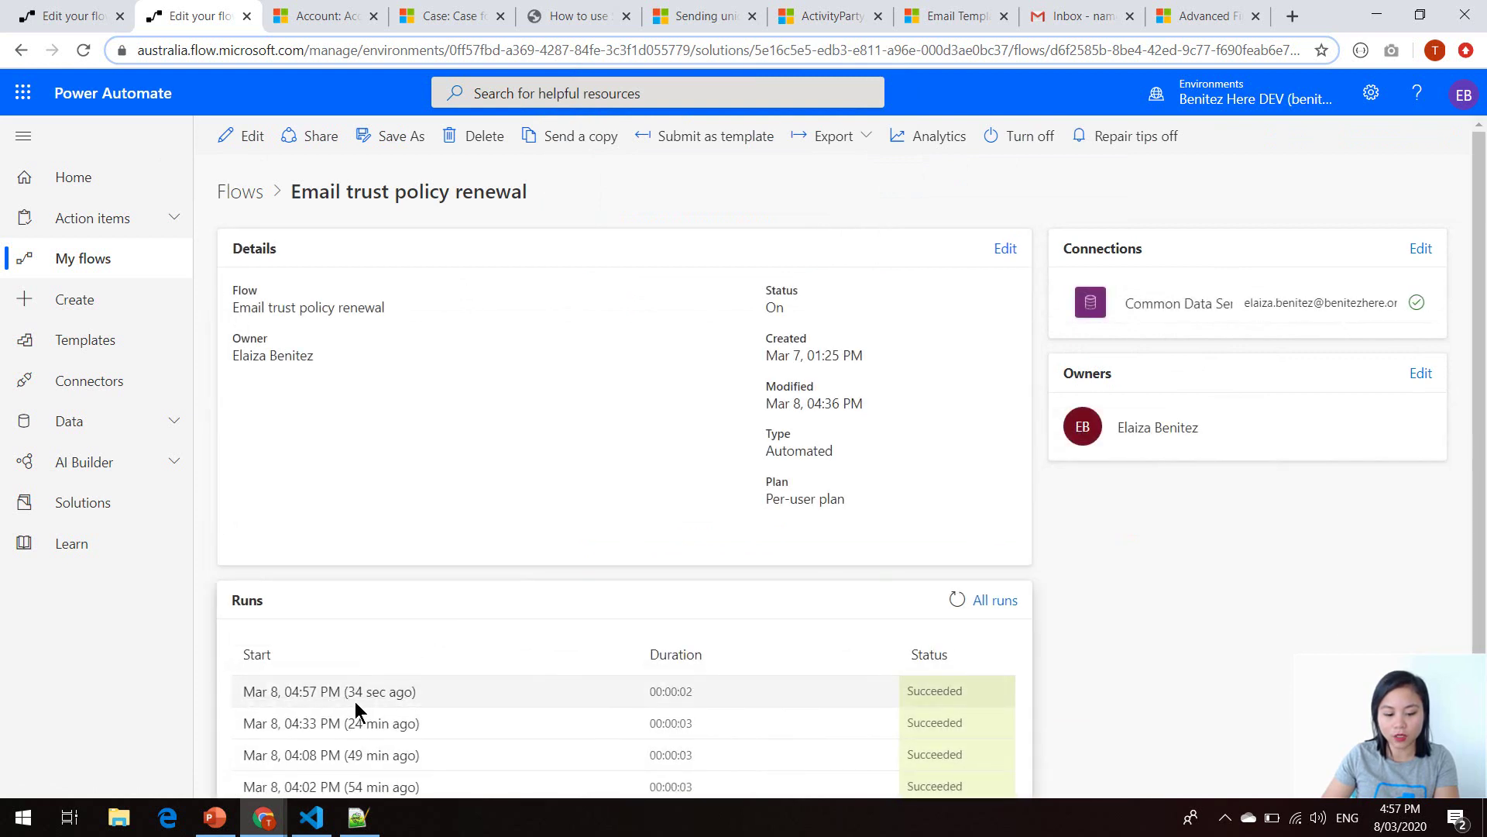
left_click(375, 693)
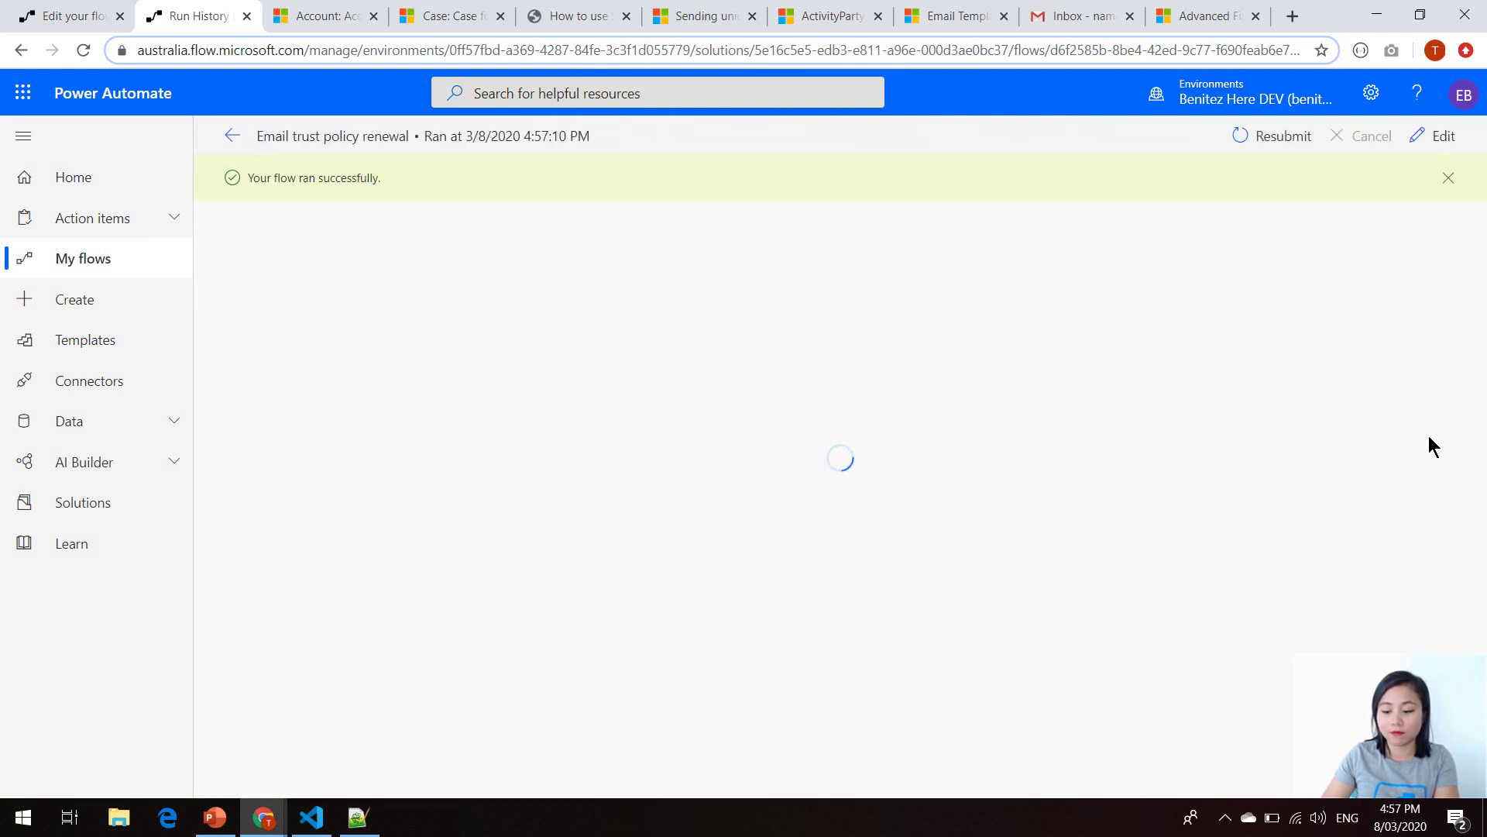
Expand 1.9 Email activity parties array in the run and examine the recipient and sender objects in its outputs
left_click_drag(1471, 271, 1476, 540)
left_click(657, 473)
left_click_drag(1479, 489, 1479, 604)
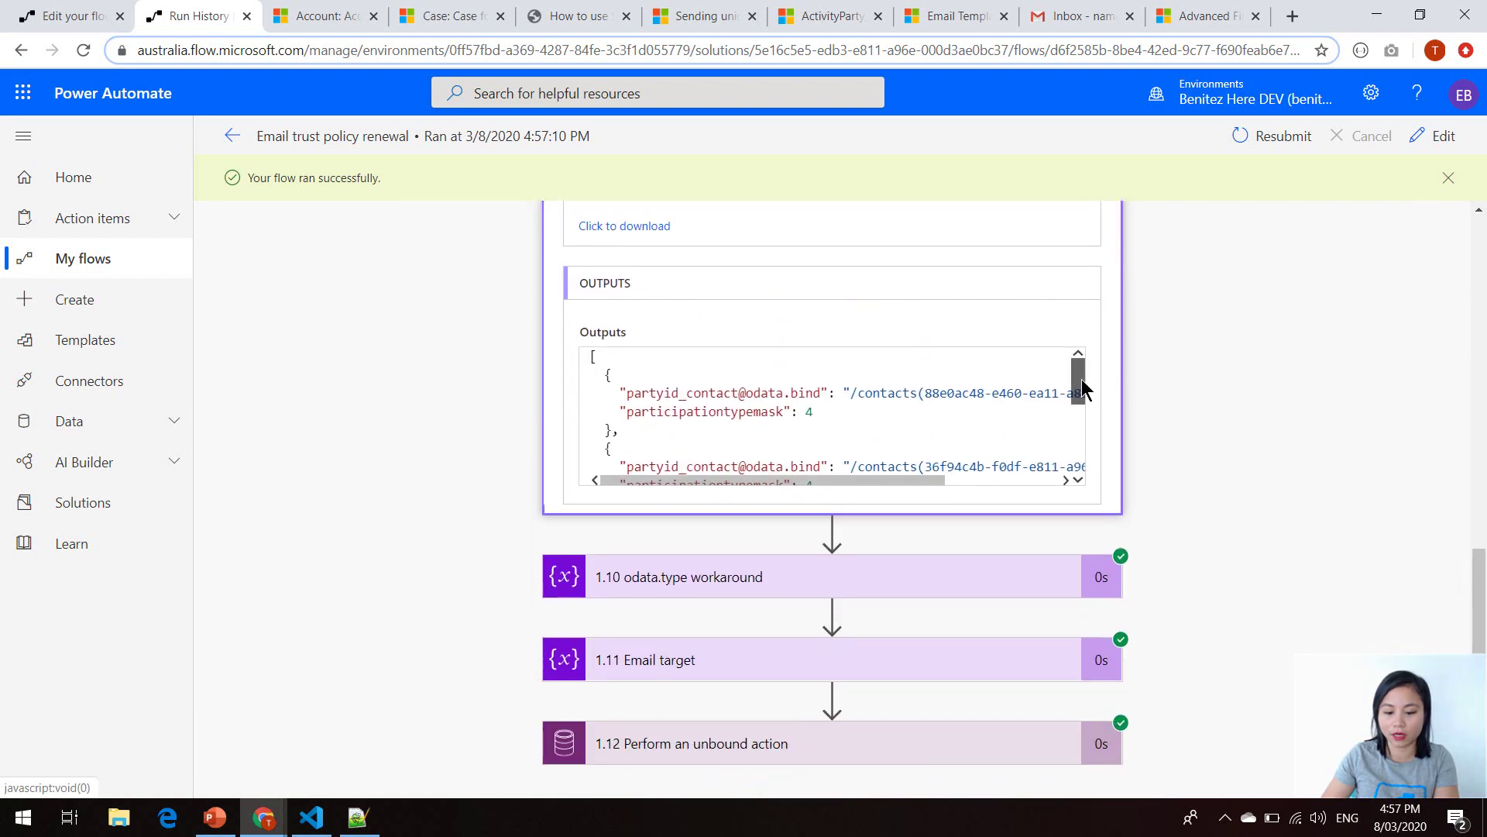
scroll(1083, 390, "down", 1)
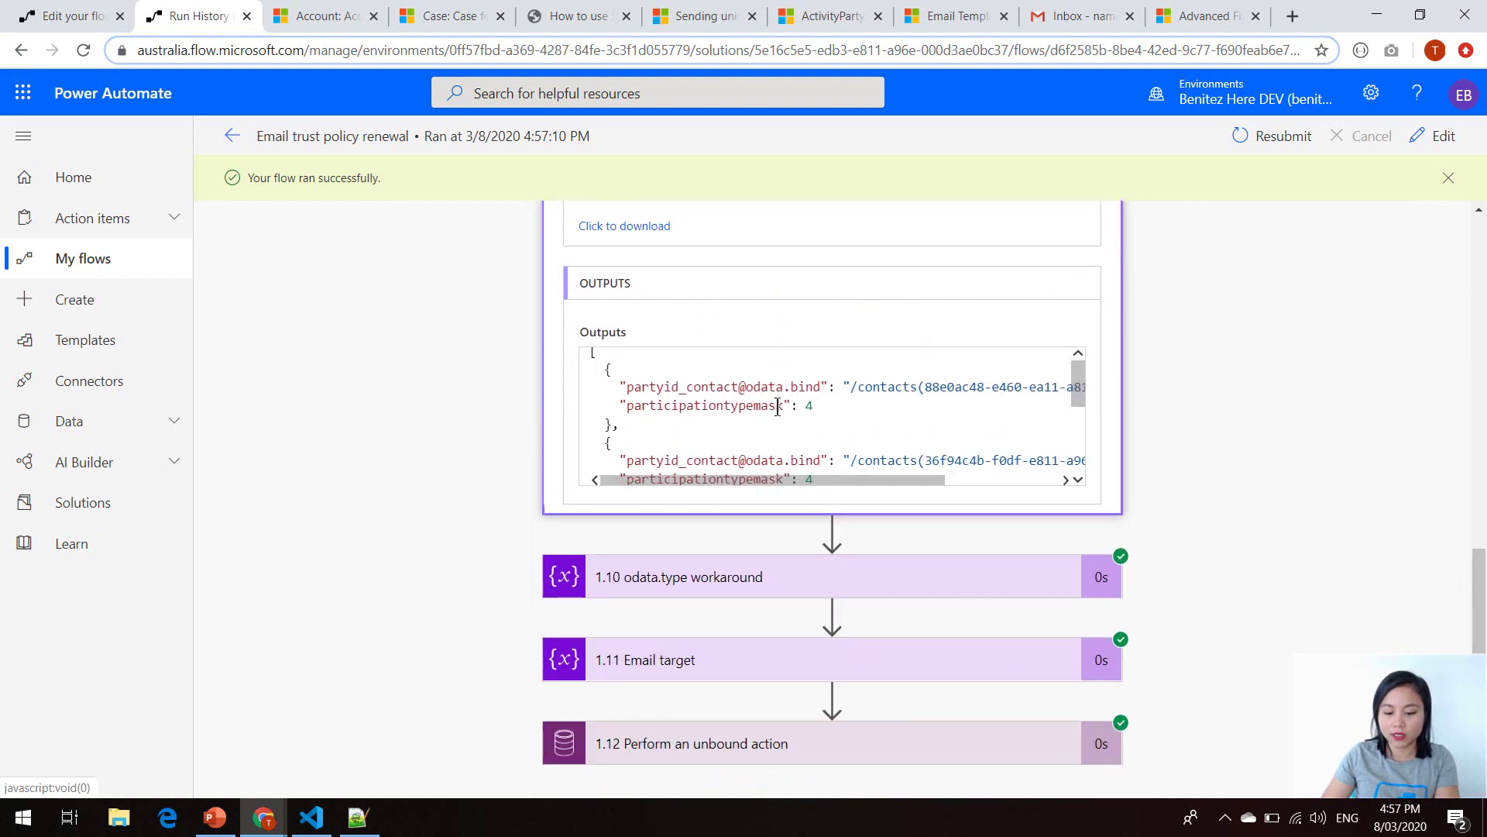
scroll(1078, 385, "down", 1)
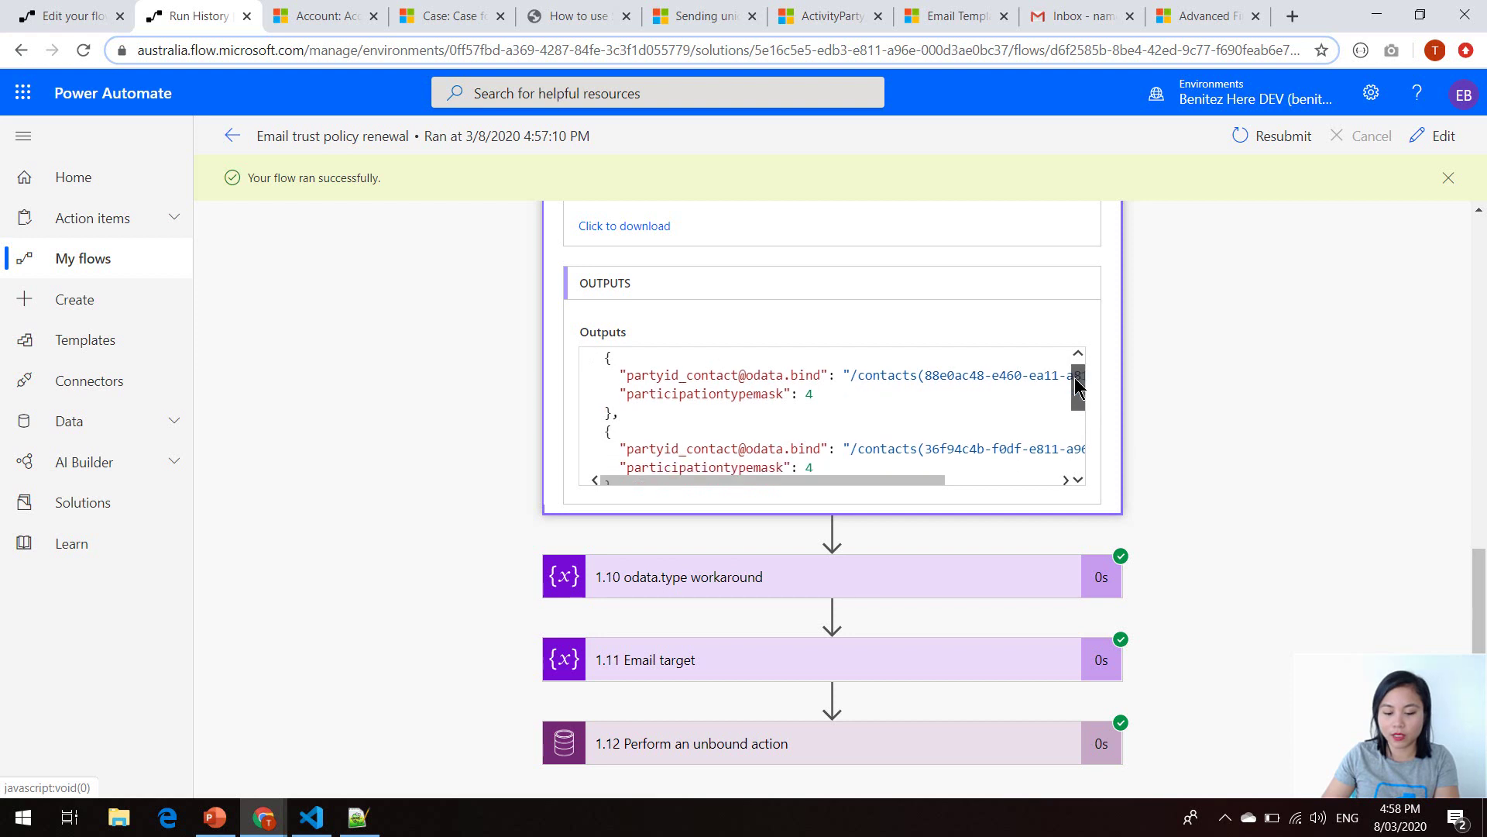
scroll(1077, 395, "down", 3)
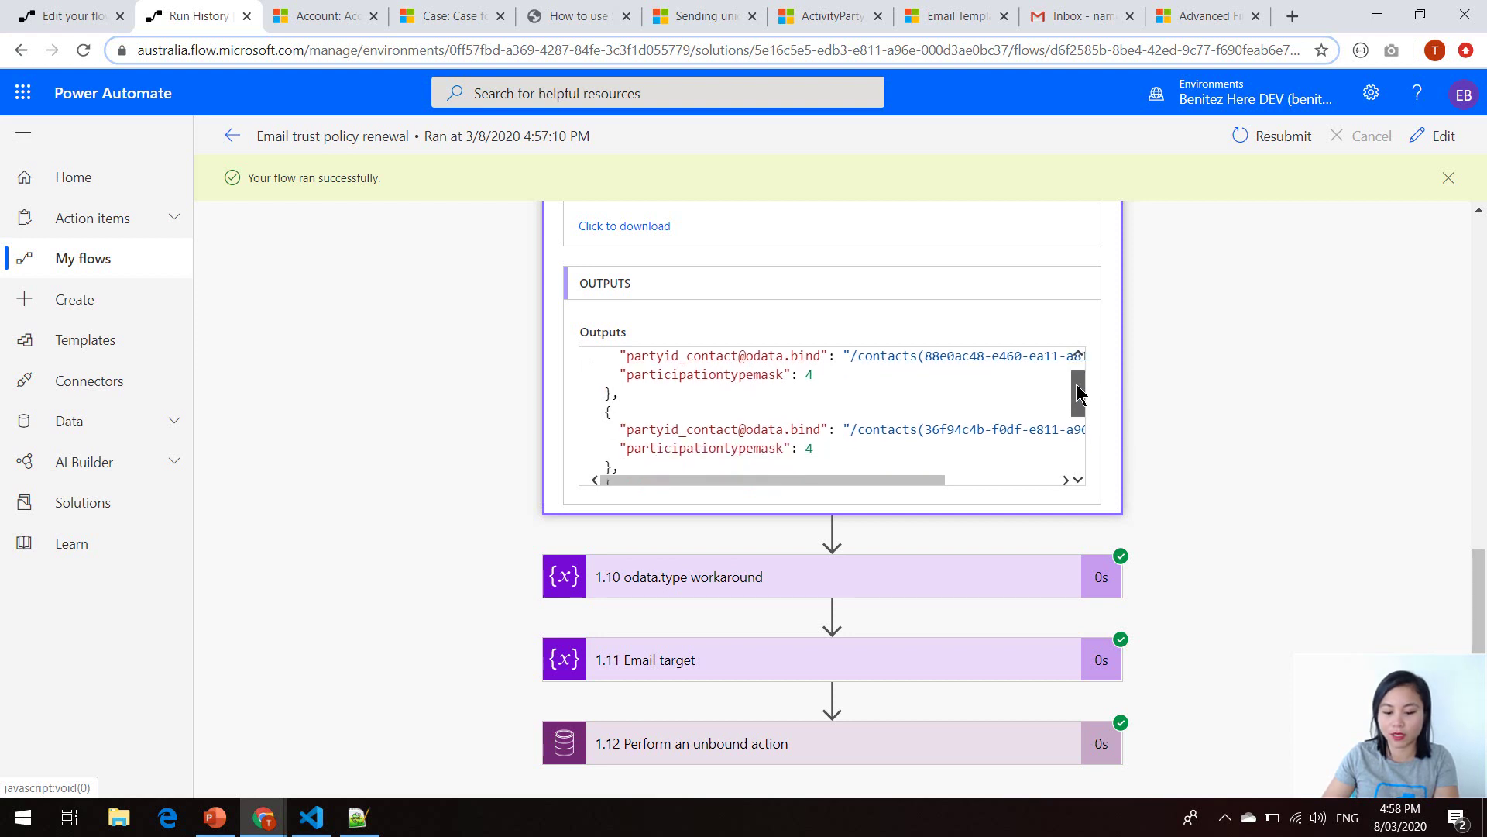
scroll(1069, 403, "up", 5)
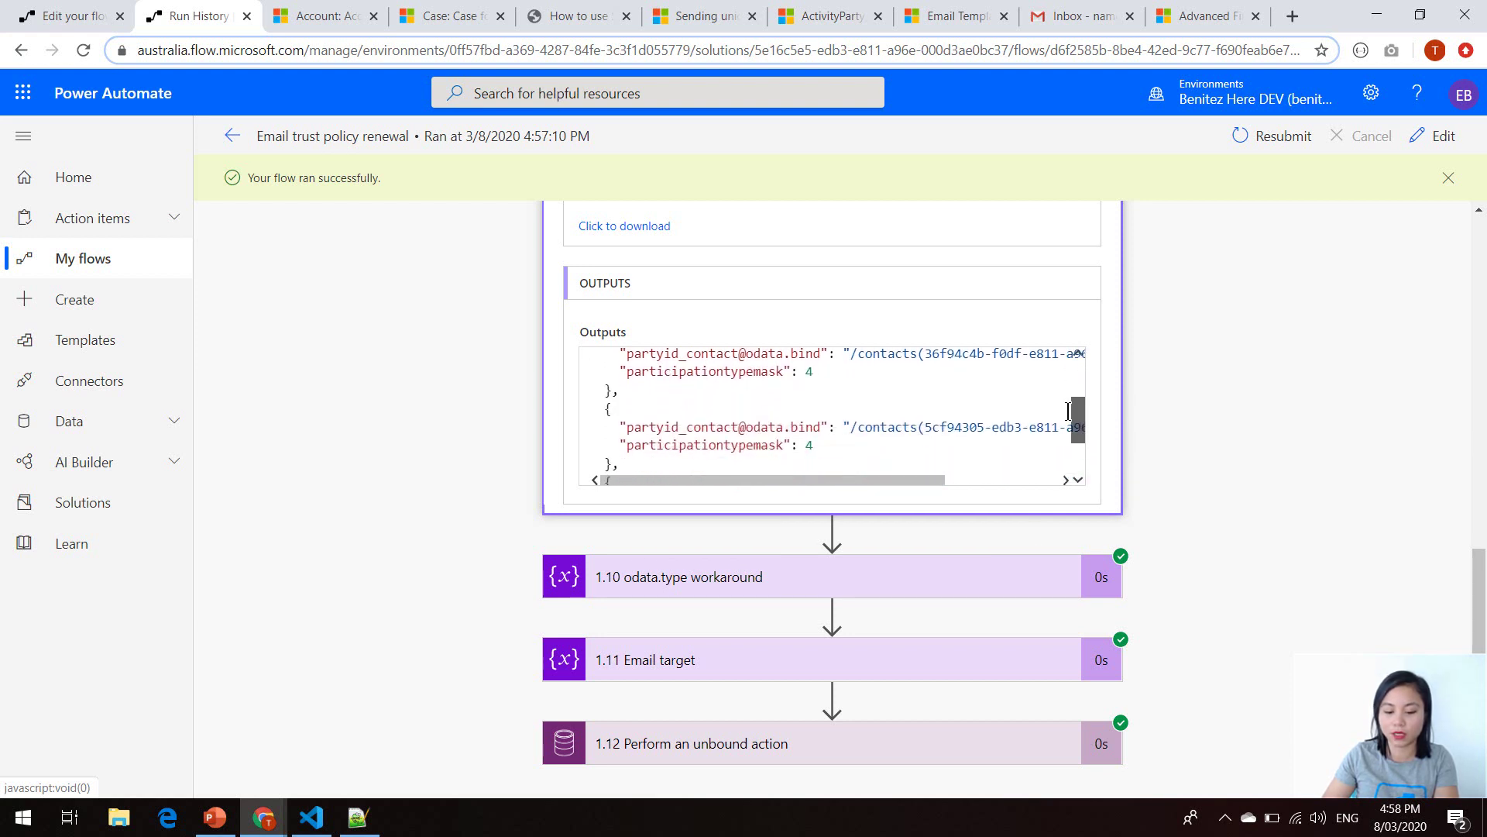
scroll(1061, 373, "down", 5)
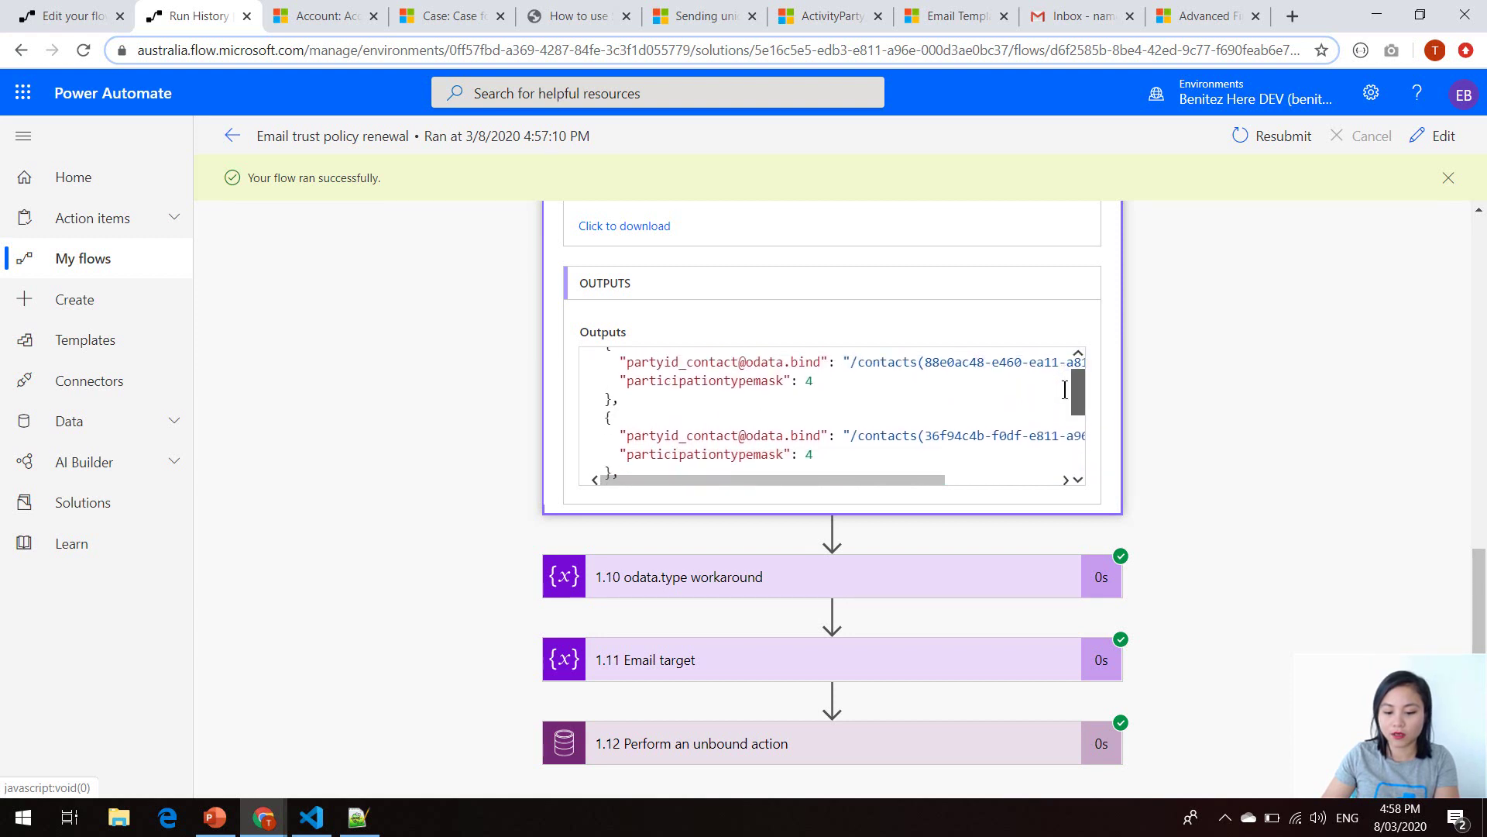
scroll(1059, 433, "down", 1)
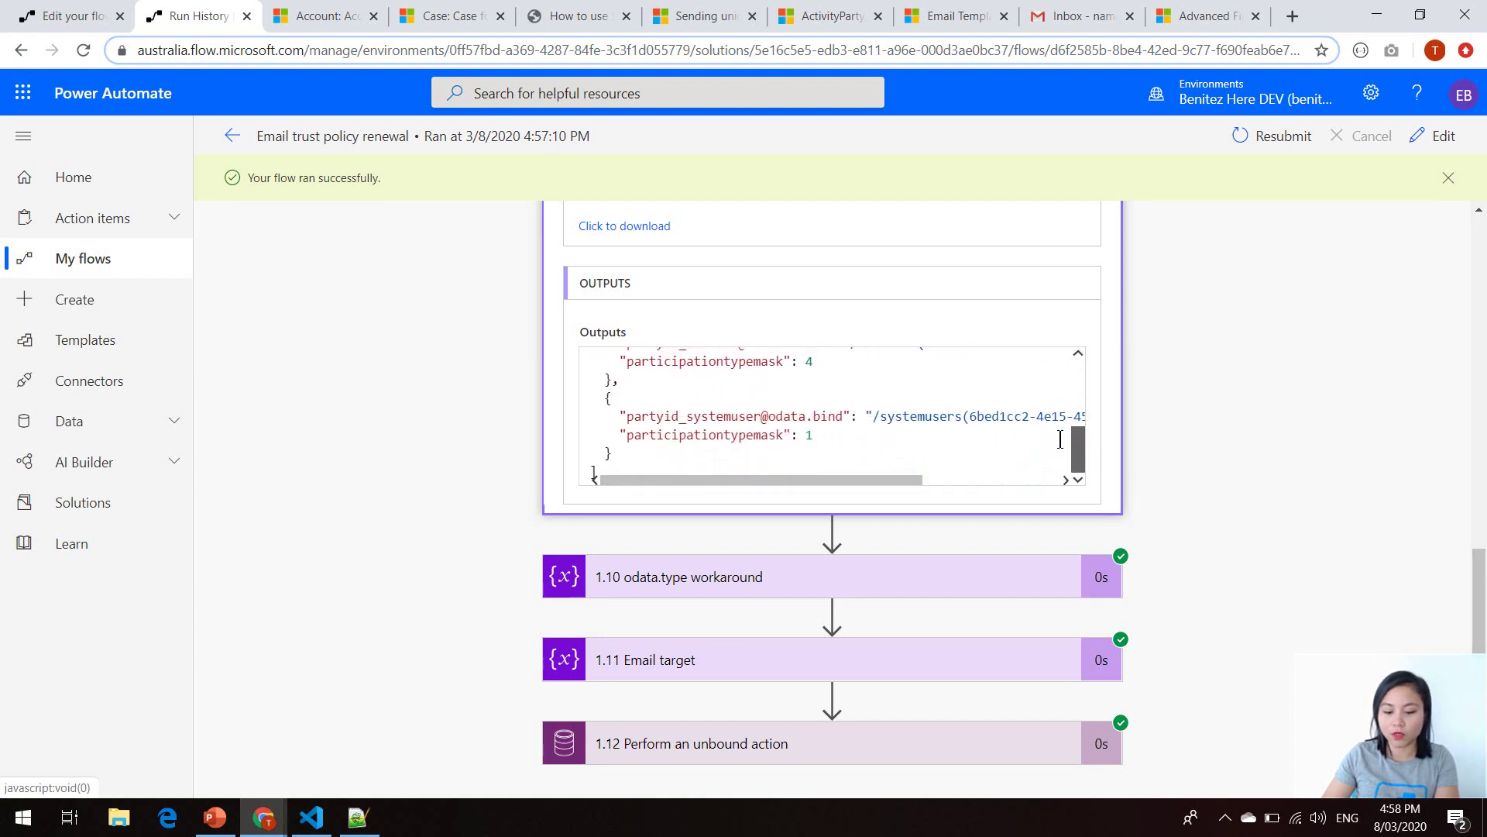
left_click_drag(797, 480, 1010, 392)
scroll(966, 640, "down", 1)
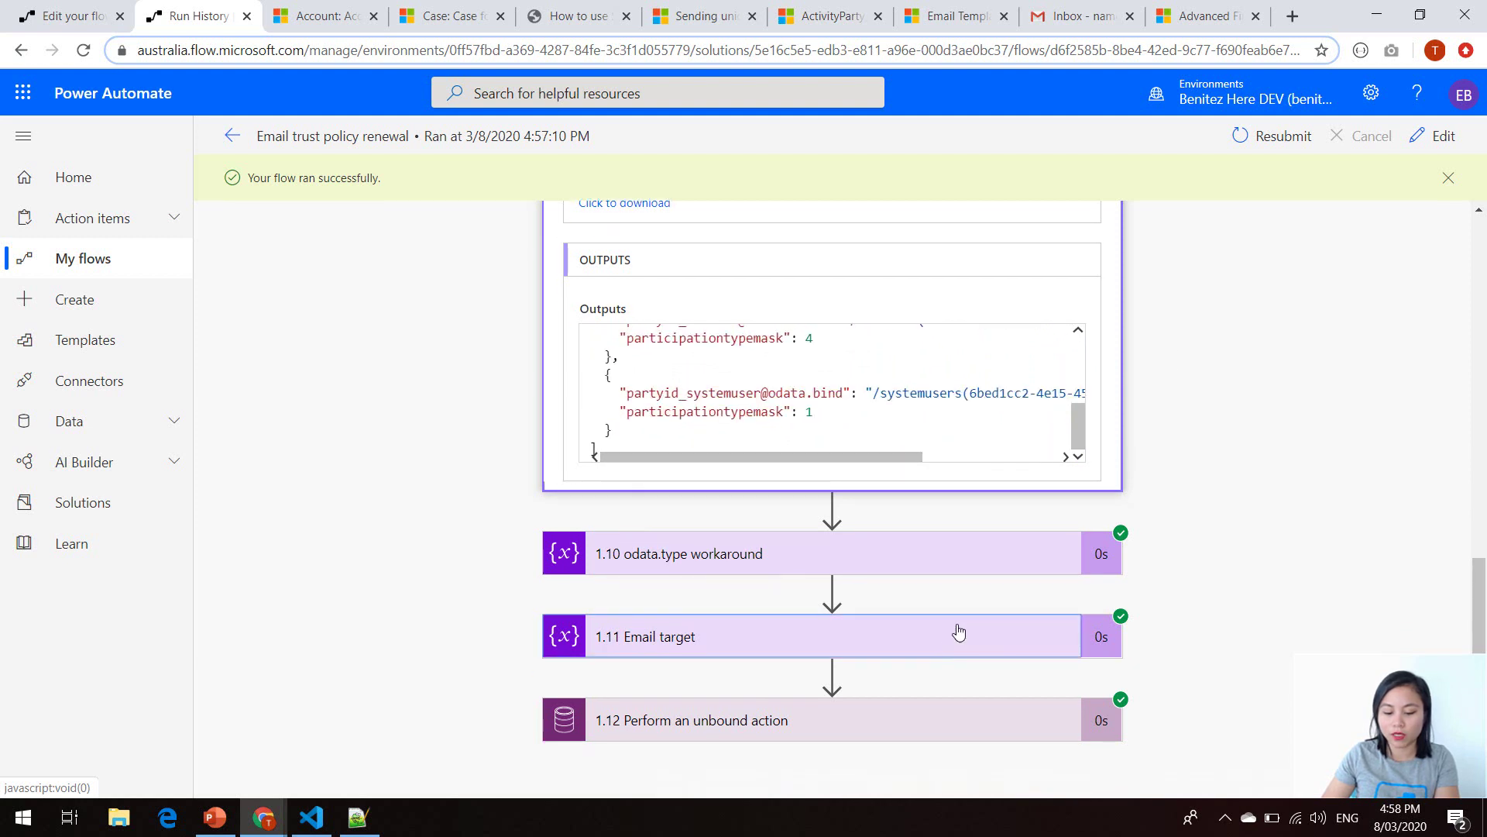
left_click(958, 631)
scroll(833, 495, "down", 5)
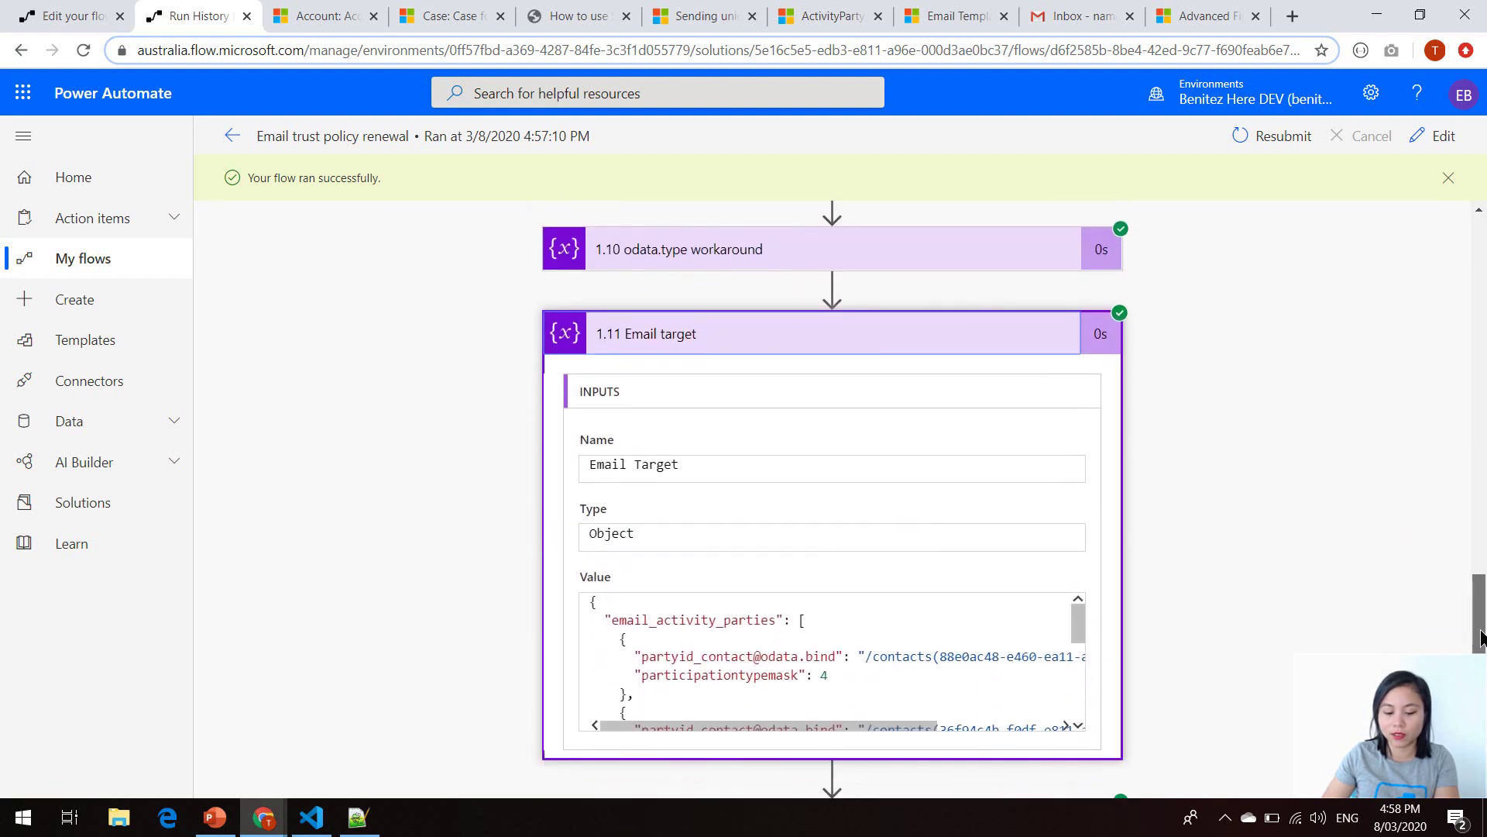
left_click_drag(1076, 520, 1075, 617)
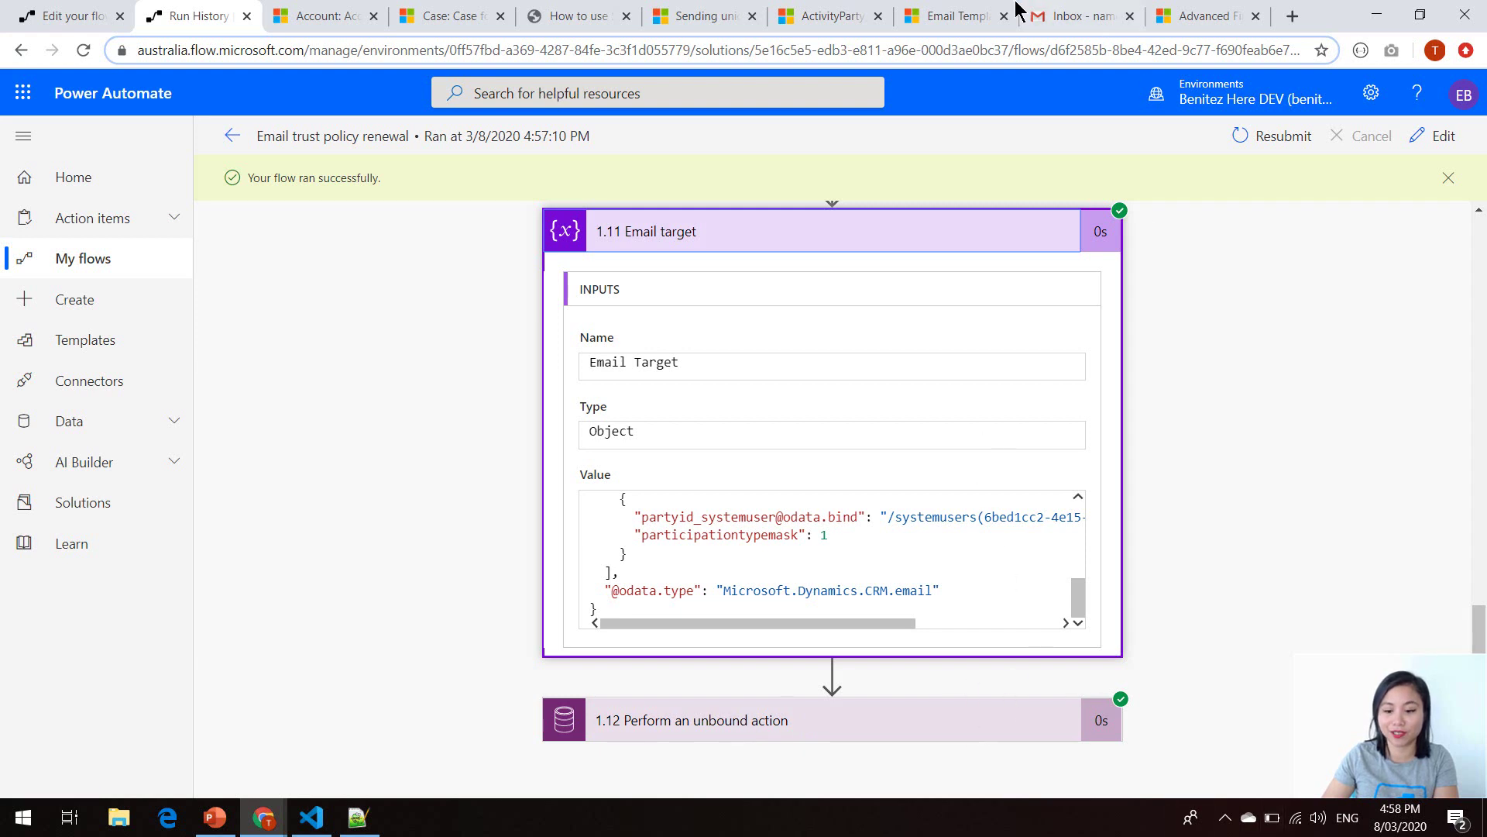
Switch to the Gmail inbox, refresh it and open the new "Your trust is due for renewal soon" email
left_click(1082, 16)
left_click(83, 51)
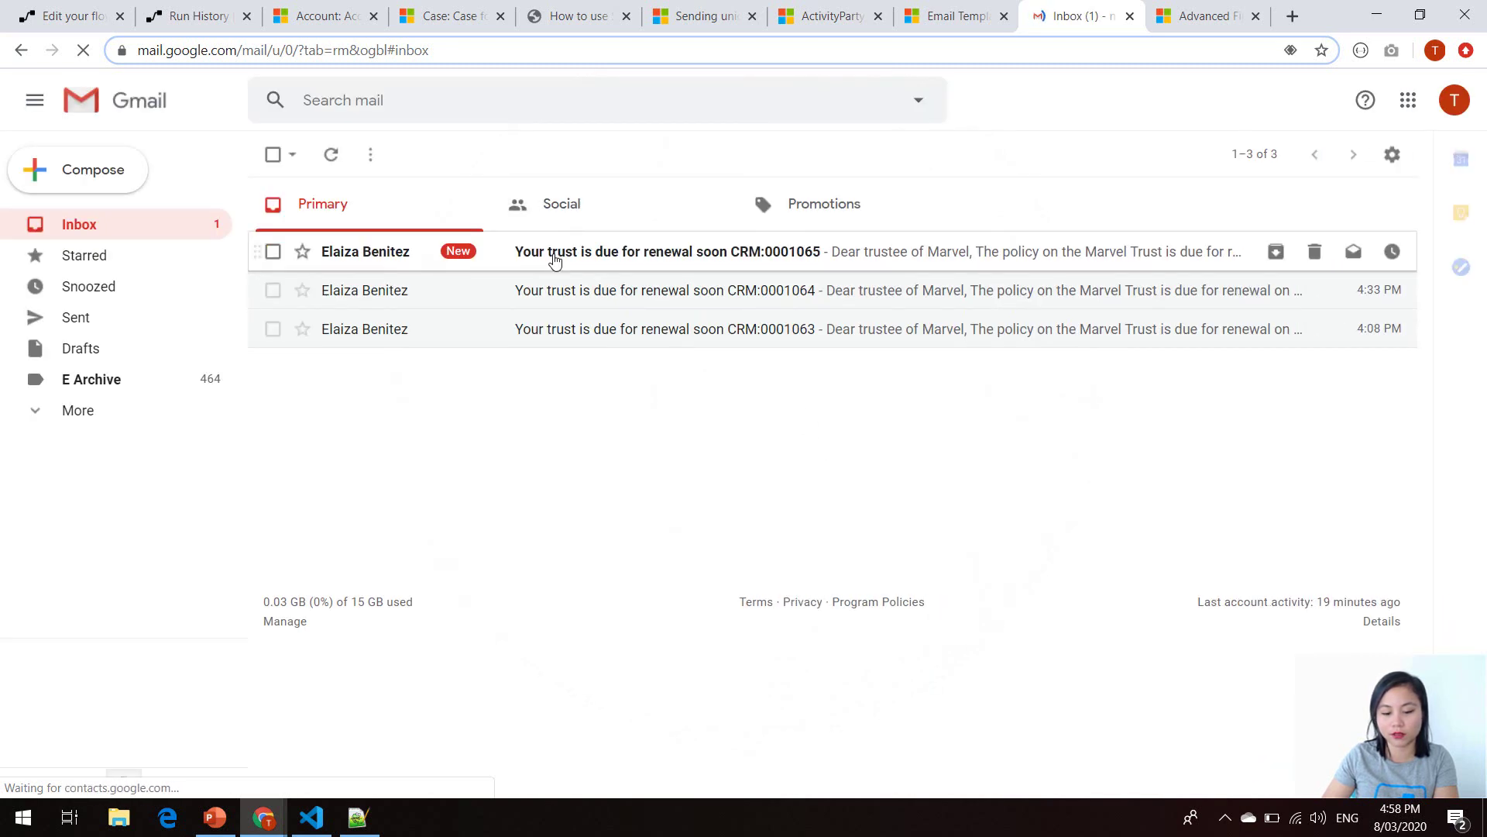
left_click(555, 261)
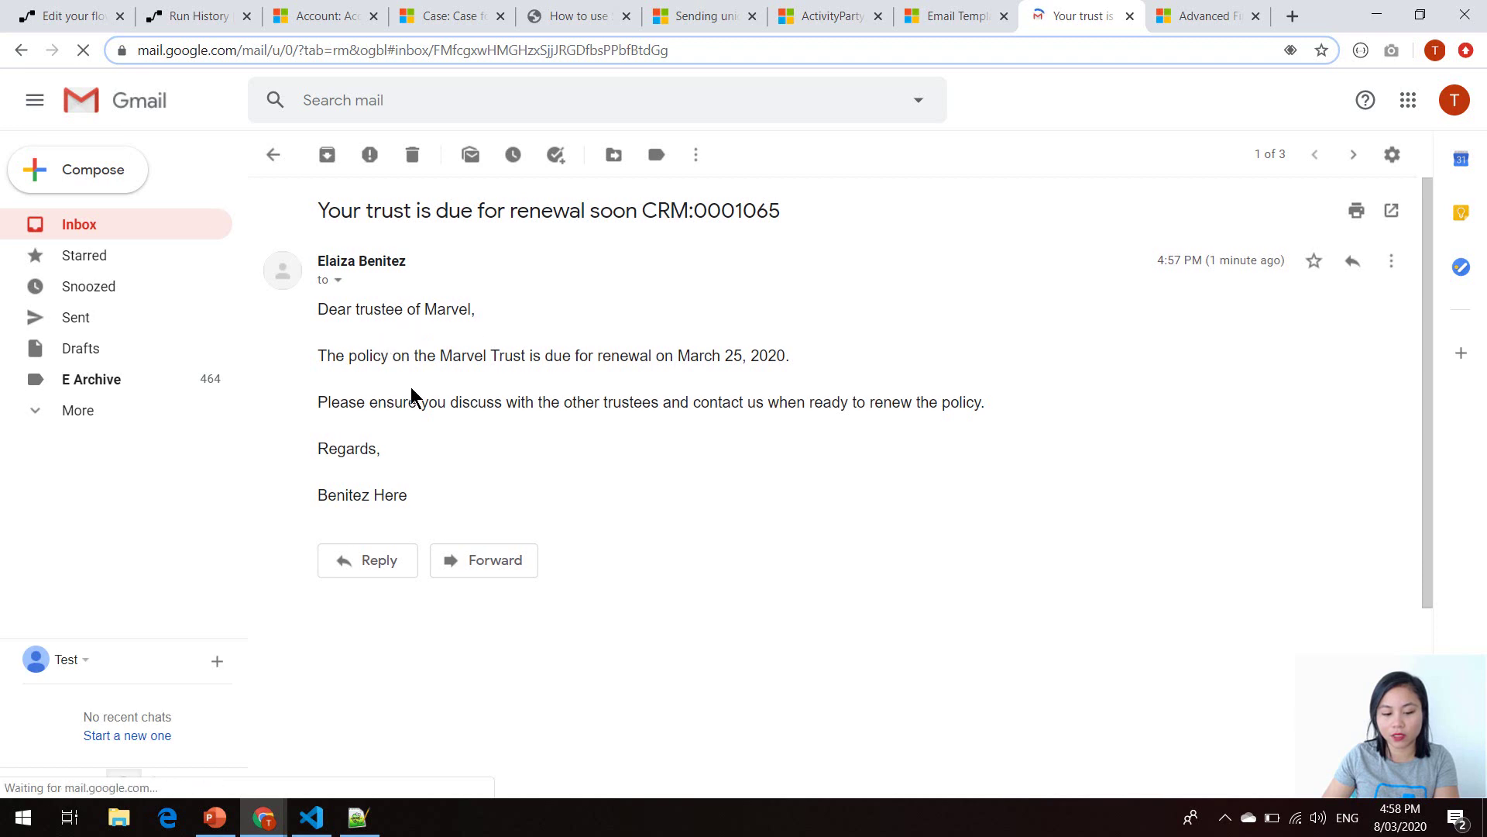
Switch to the second trustee's Gmail inbox in the Incognito window, refresh it and open the new trust renewal email
mouse_move(277, 827)
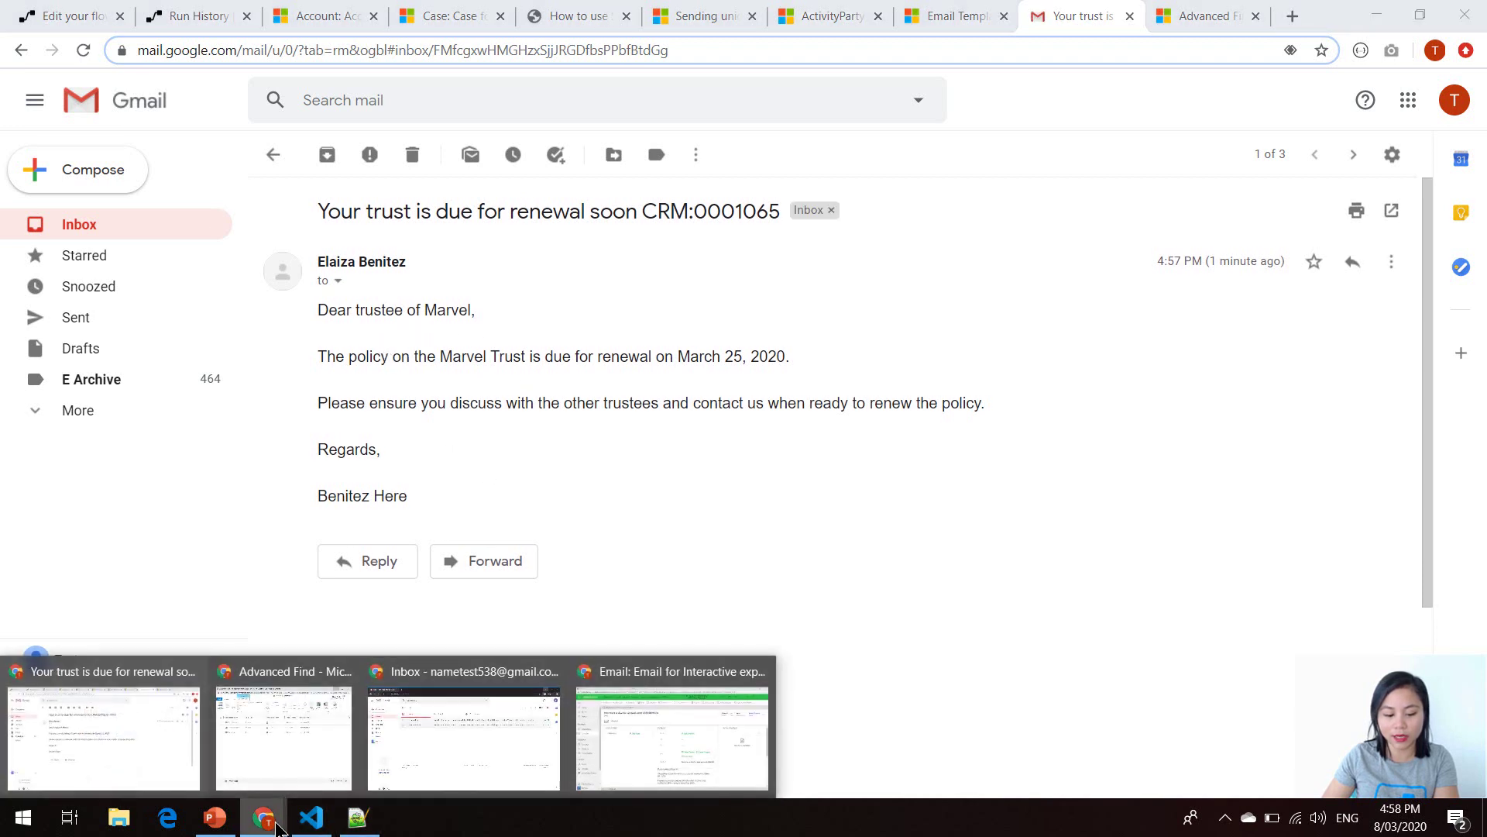
left_click(423, 762)
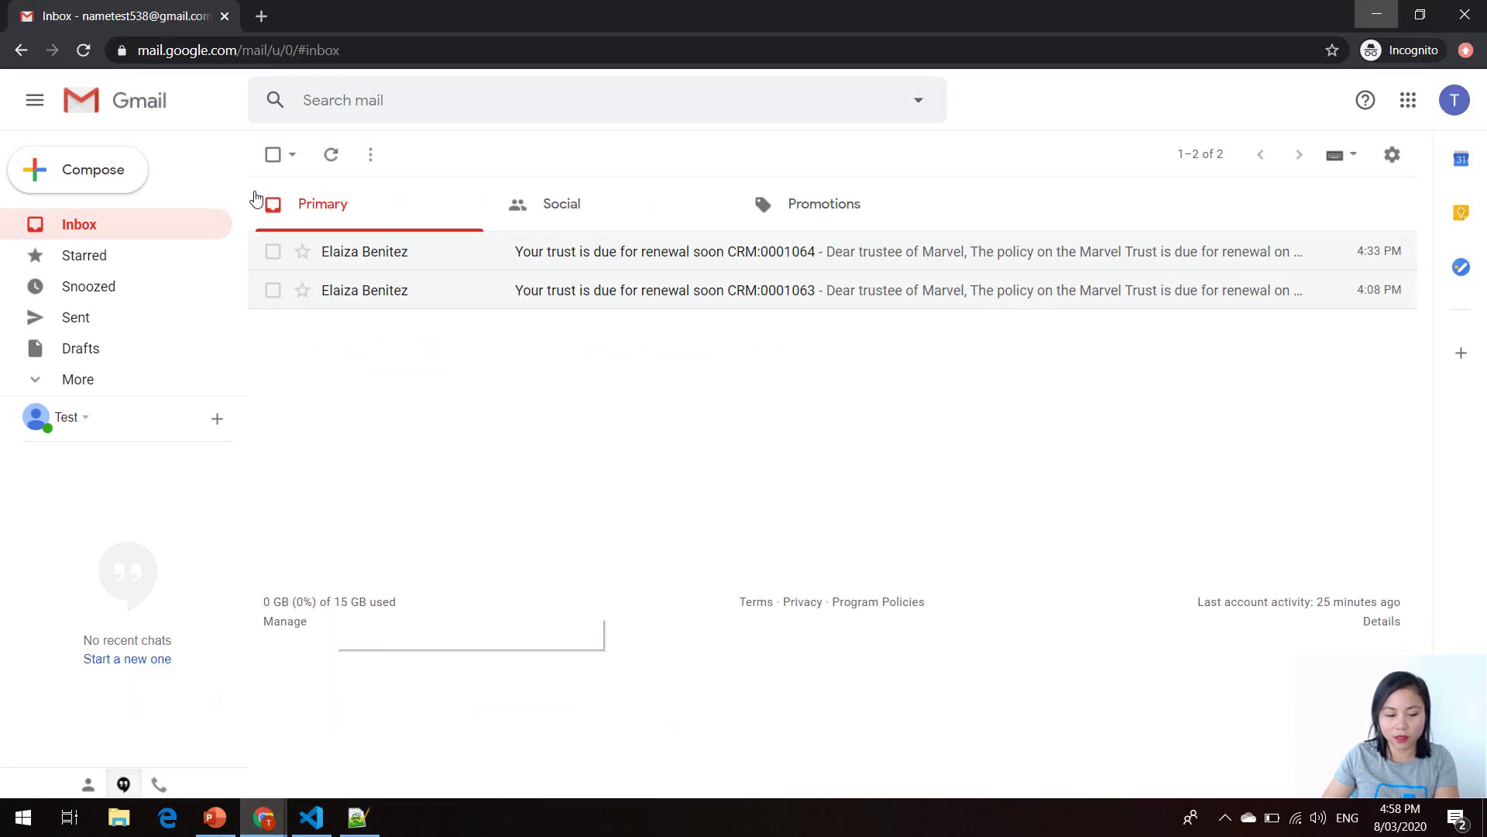
left_click(83, 49)
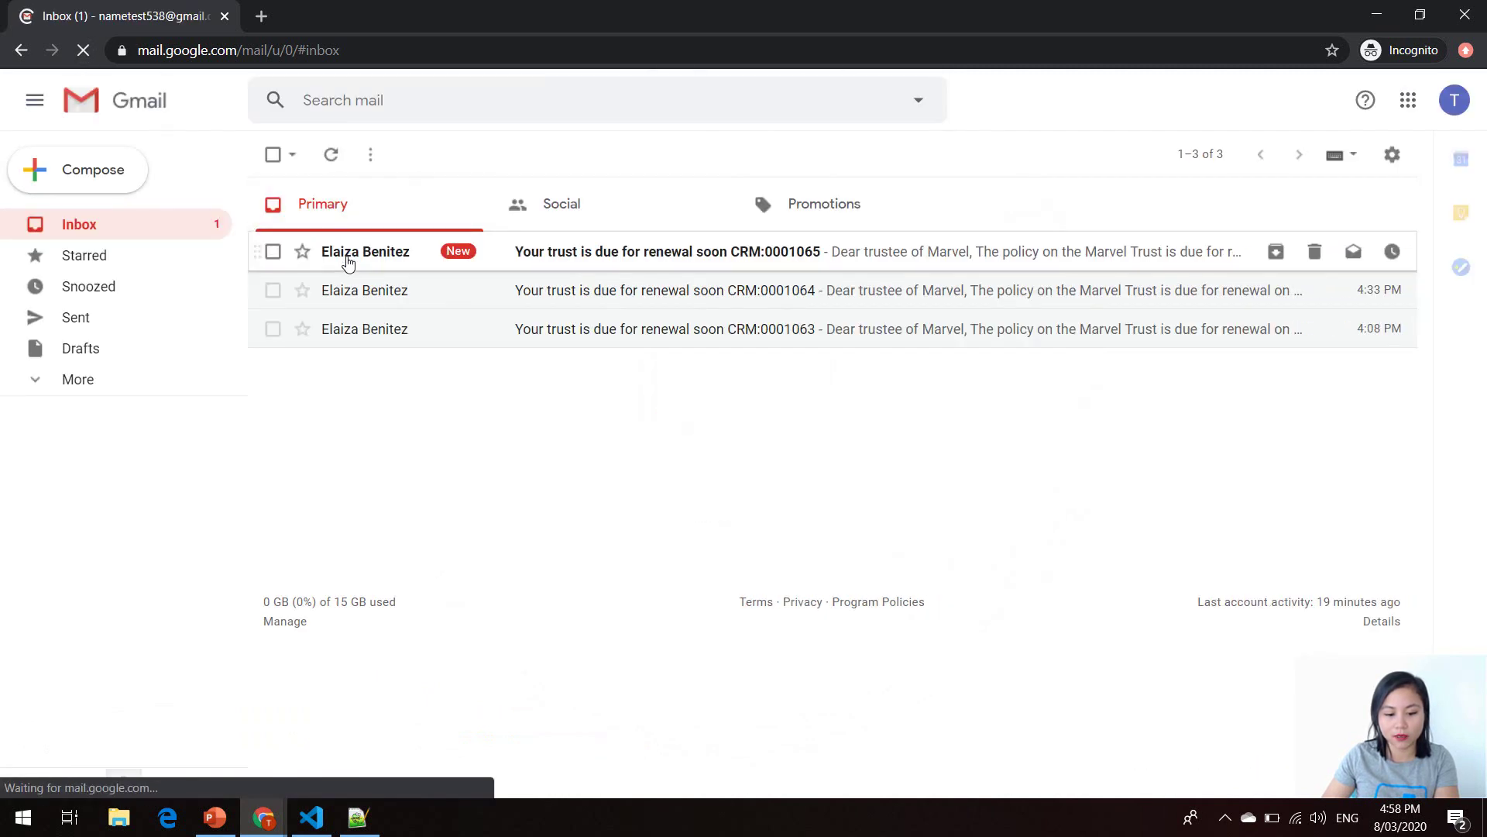
left_click(347, 251)
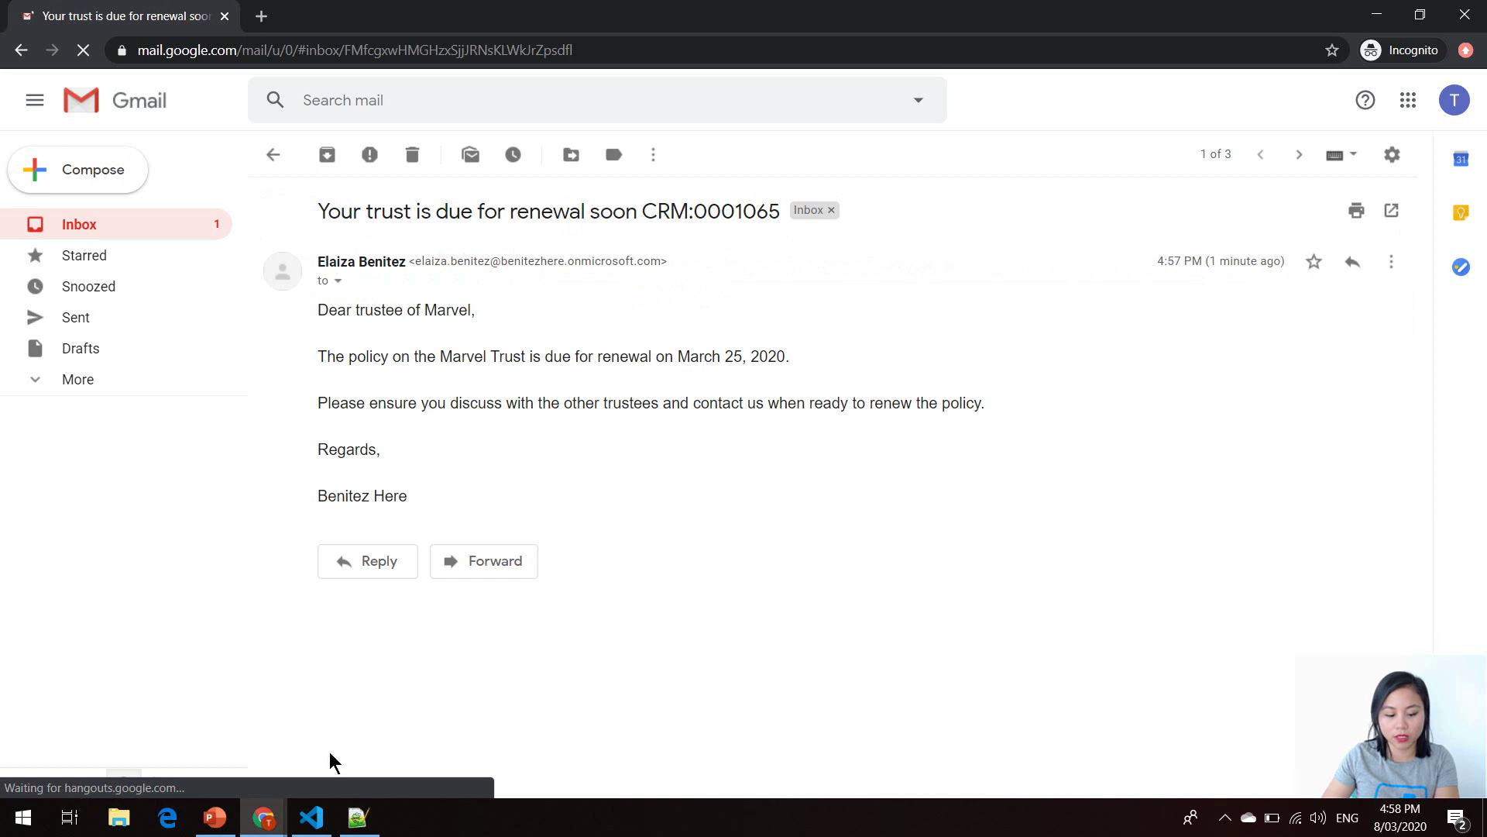
Switch to the Dynamics 365 Advanced Find results, refresh the email list and open the newest trust renewal email in a maximized window
mouse_move(263, 817)
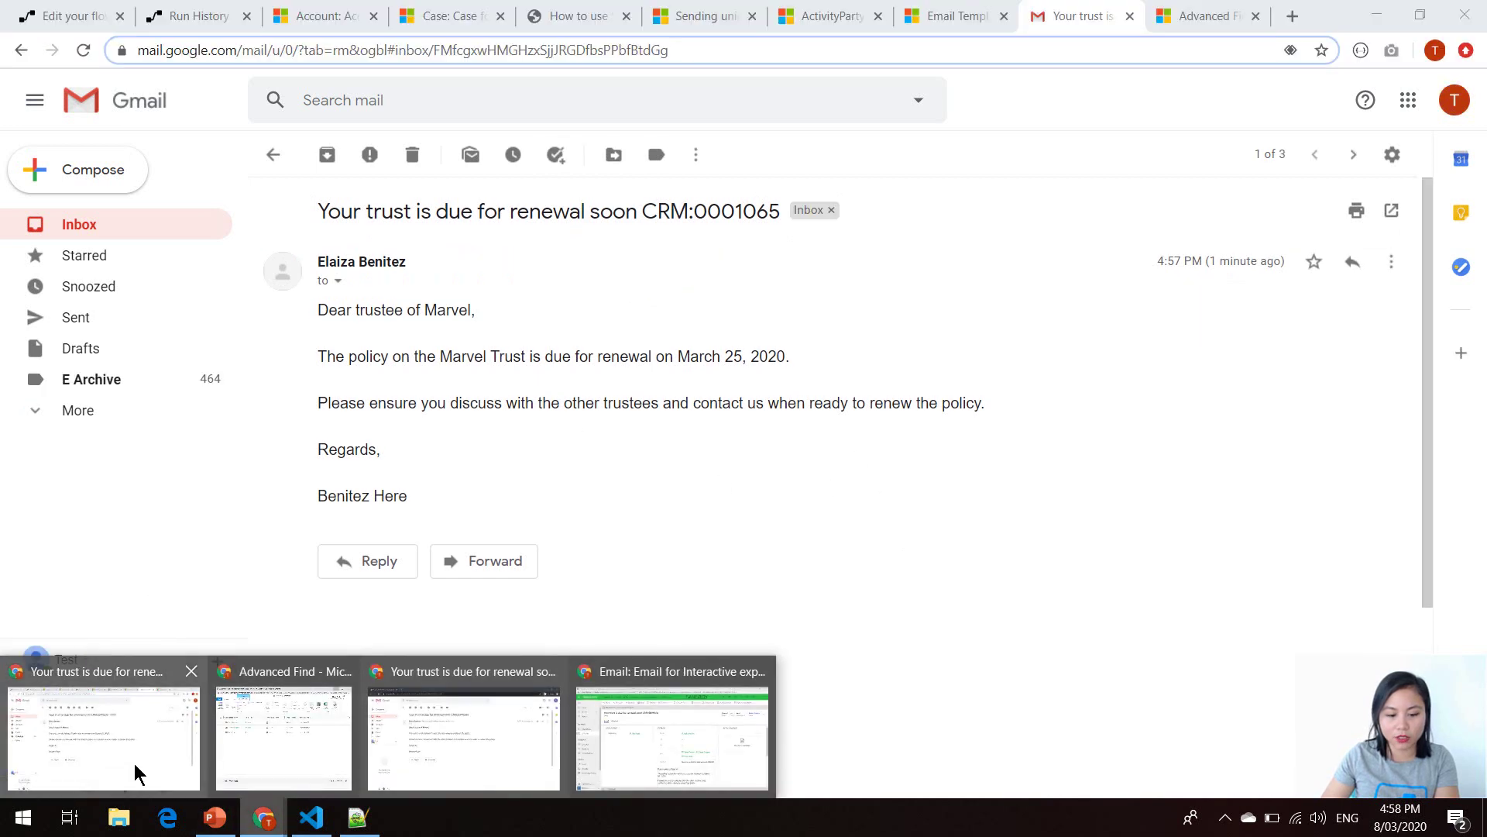
left_click(135, 772)
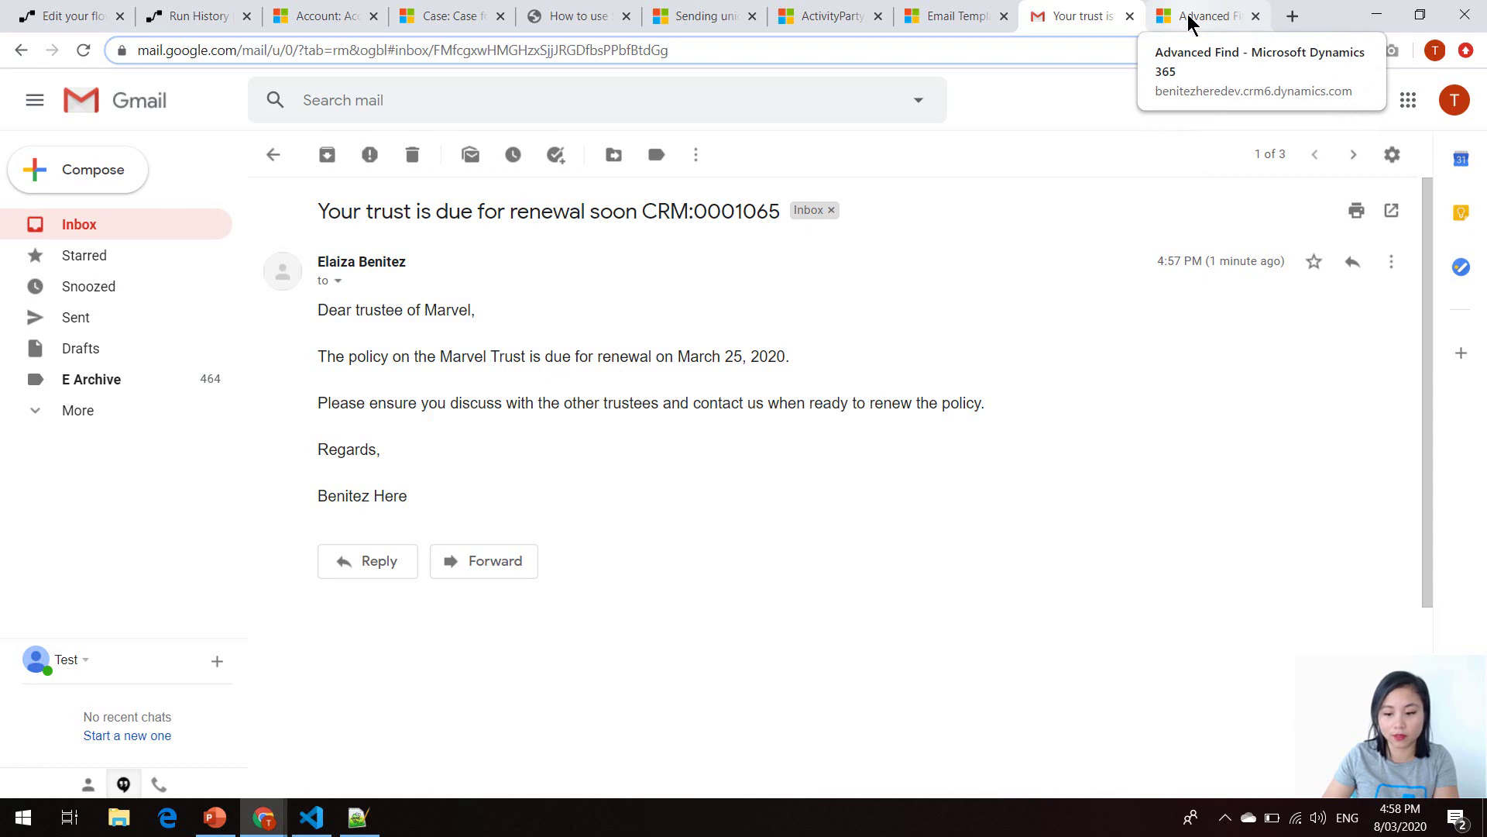
left_click(1191, 23)
left_click(1464, 233)
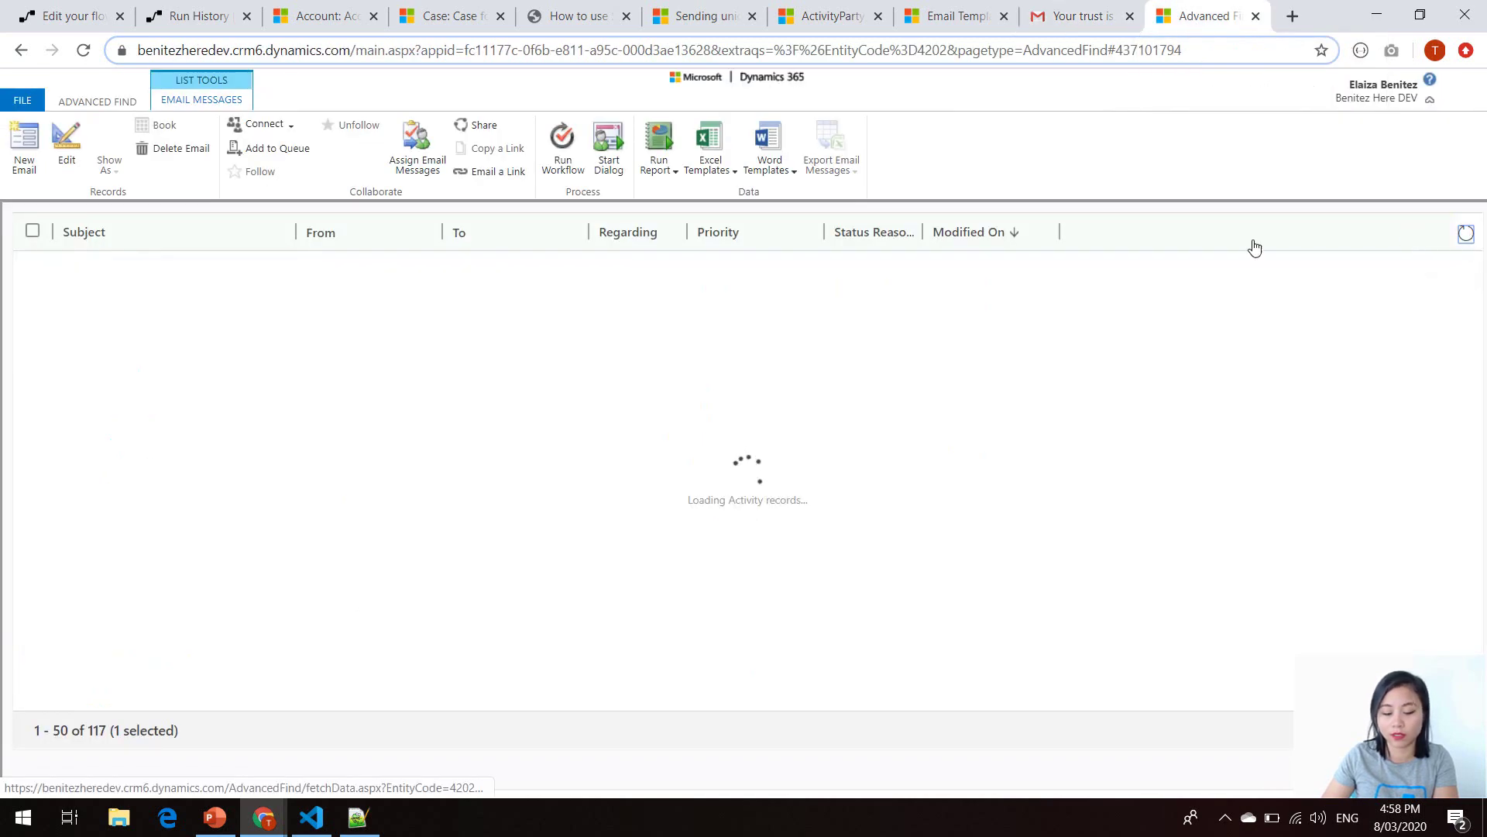
double_click(440, 268)
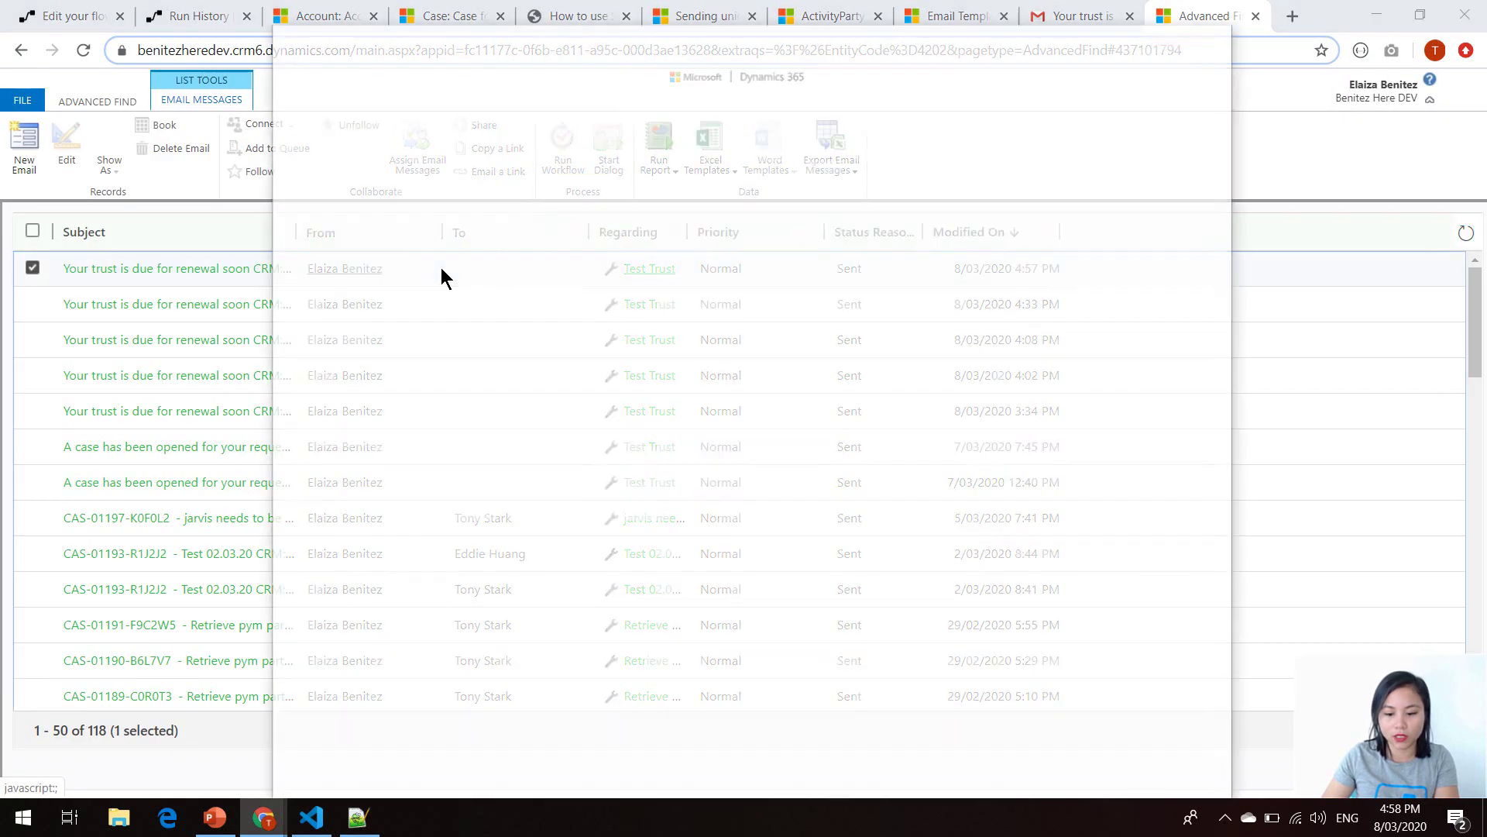
mouse_move(974, 44)
left_mouse_down()
mouse_move(946, 7)
mouse_move(968, 23)
left_mouse_up()
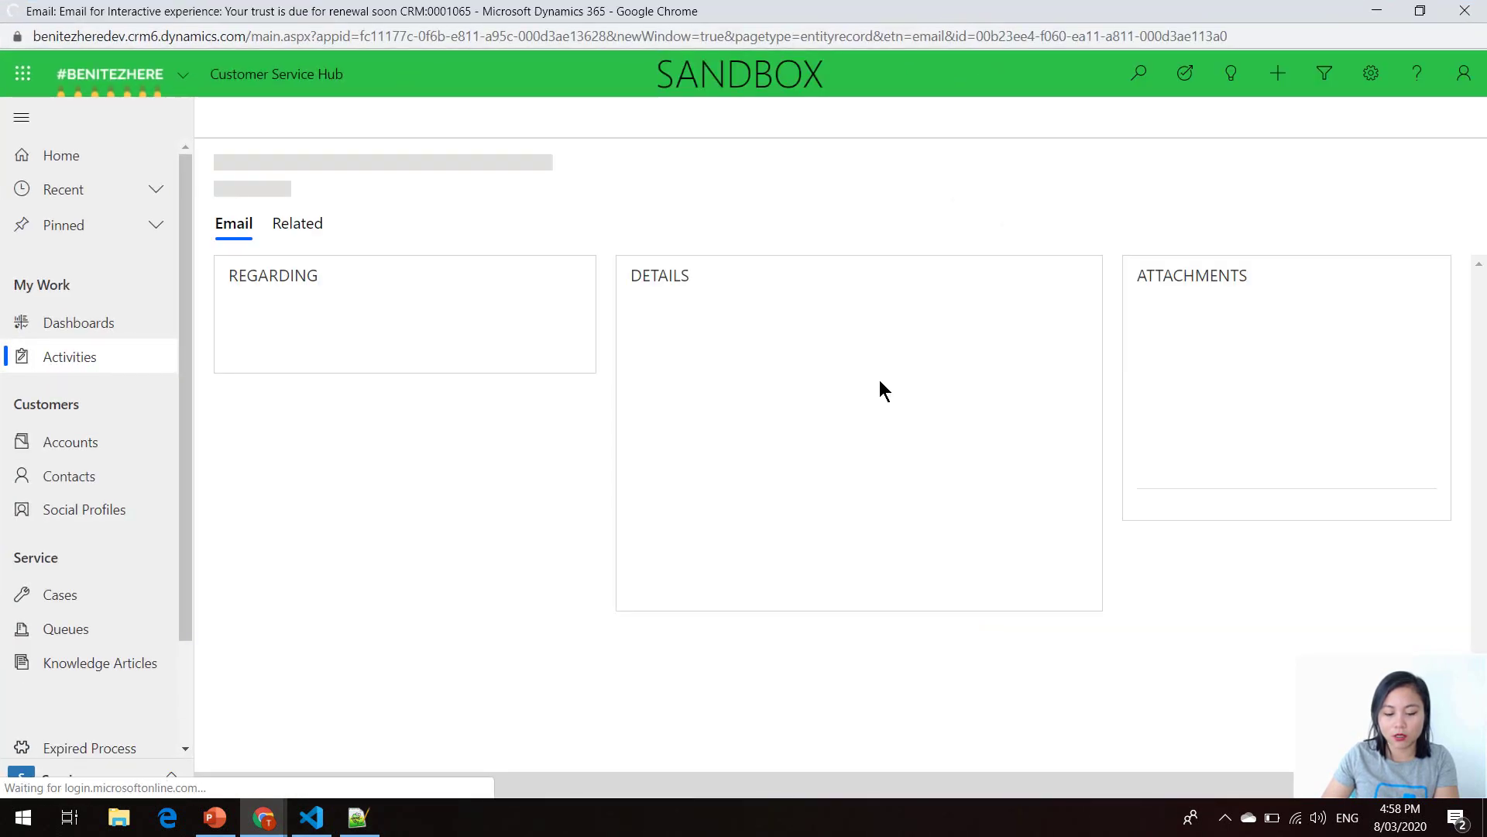
Expand the email's Bcc field, check the From, To and Bcc recipients, and minimize the email record window
left_click(1070, 507)
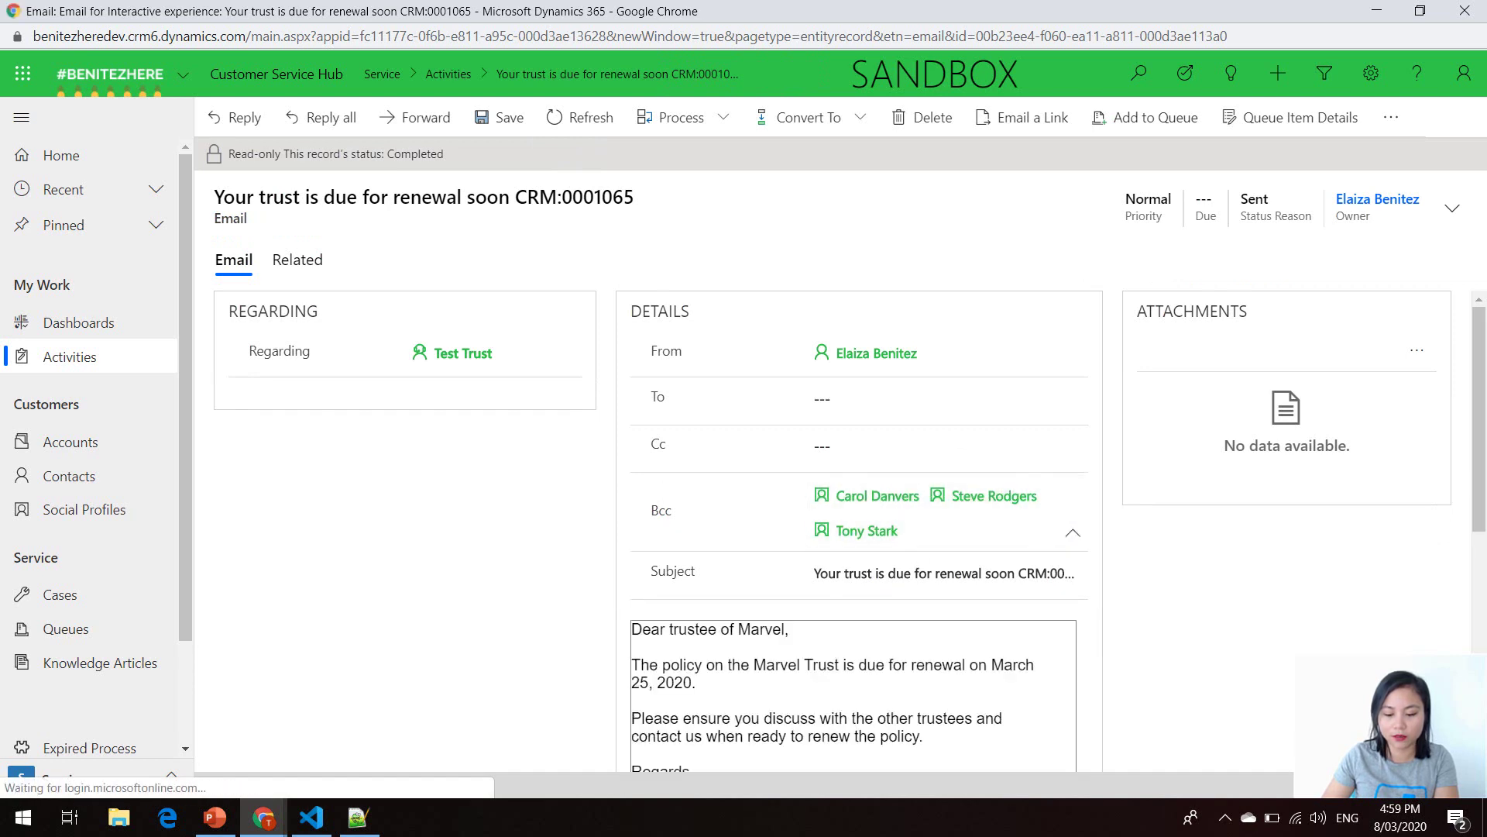
left_click_drag(1478, 421, 1483, 382)
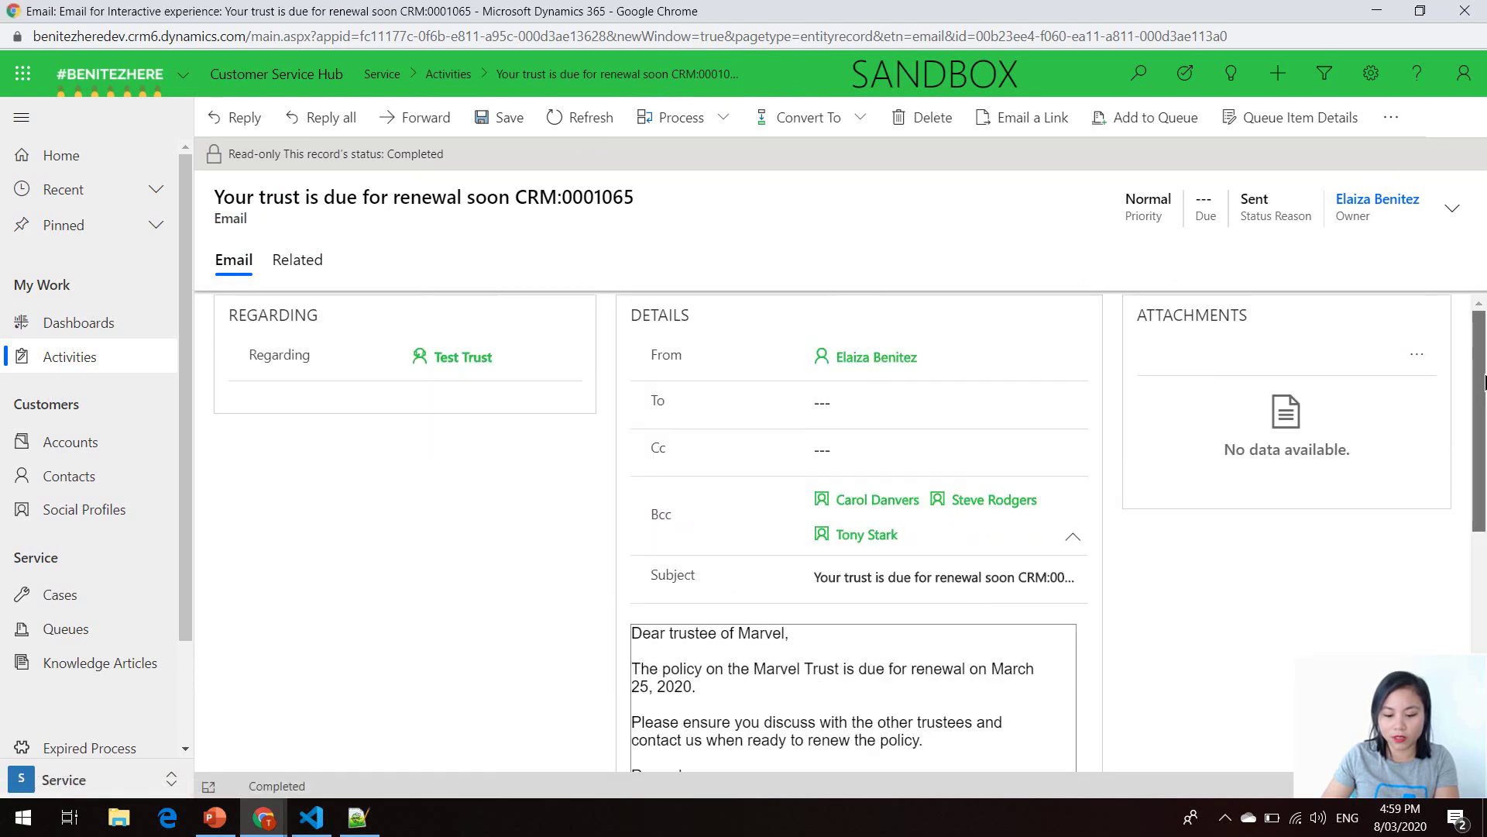
left_click(866, 374)
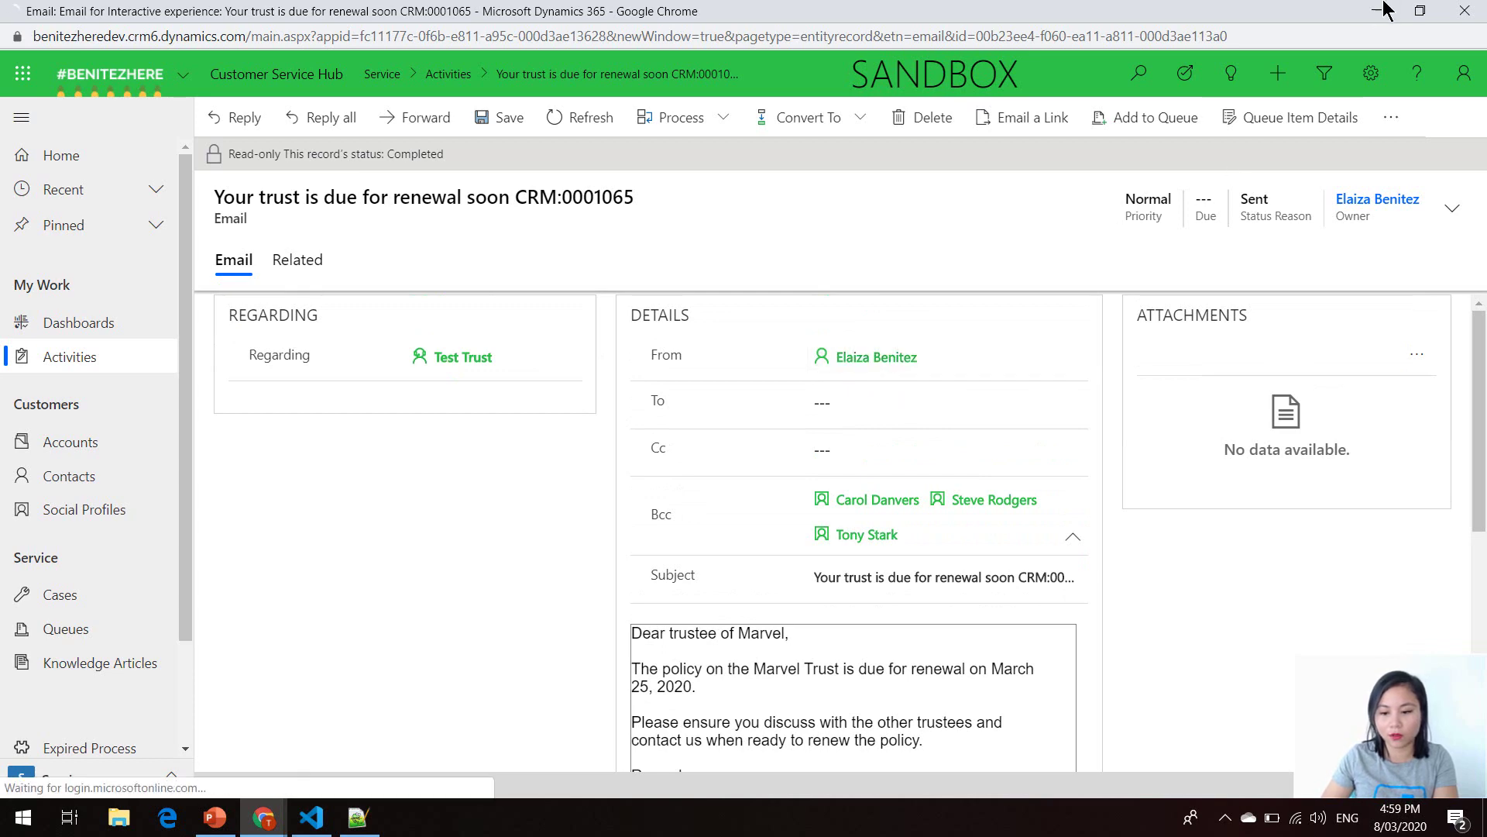
left_click(1379, 11)
Return to Power Automate, leave the run details, reopen the Email trust policy renewal flow for editing and review its sequence of actions
left_click(219, 16)
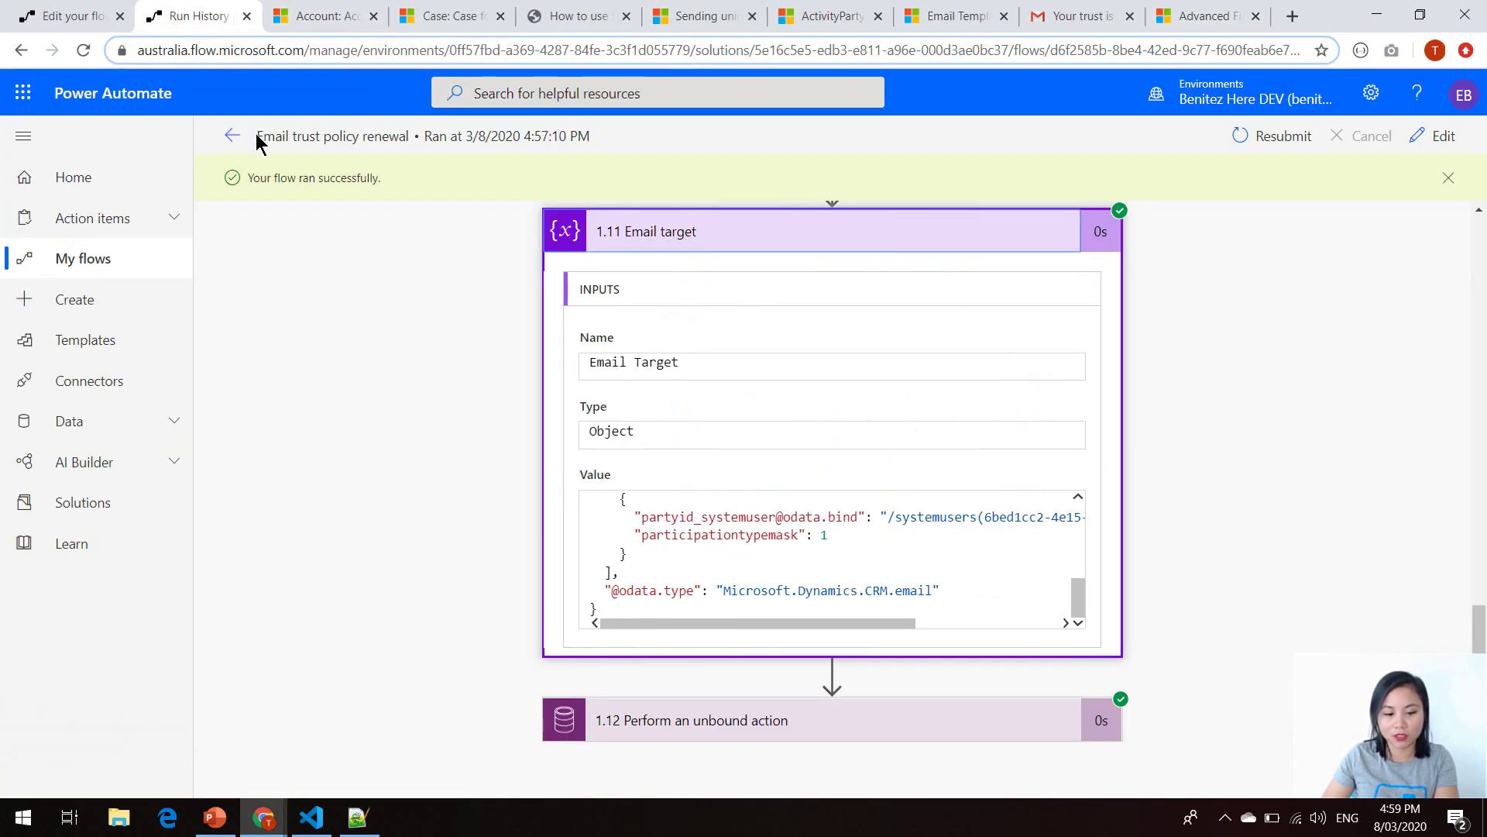
left_click(233, 139)
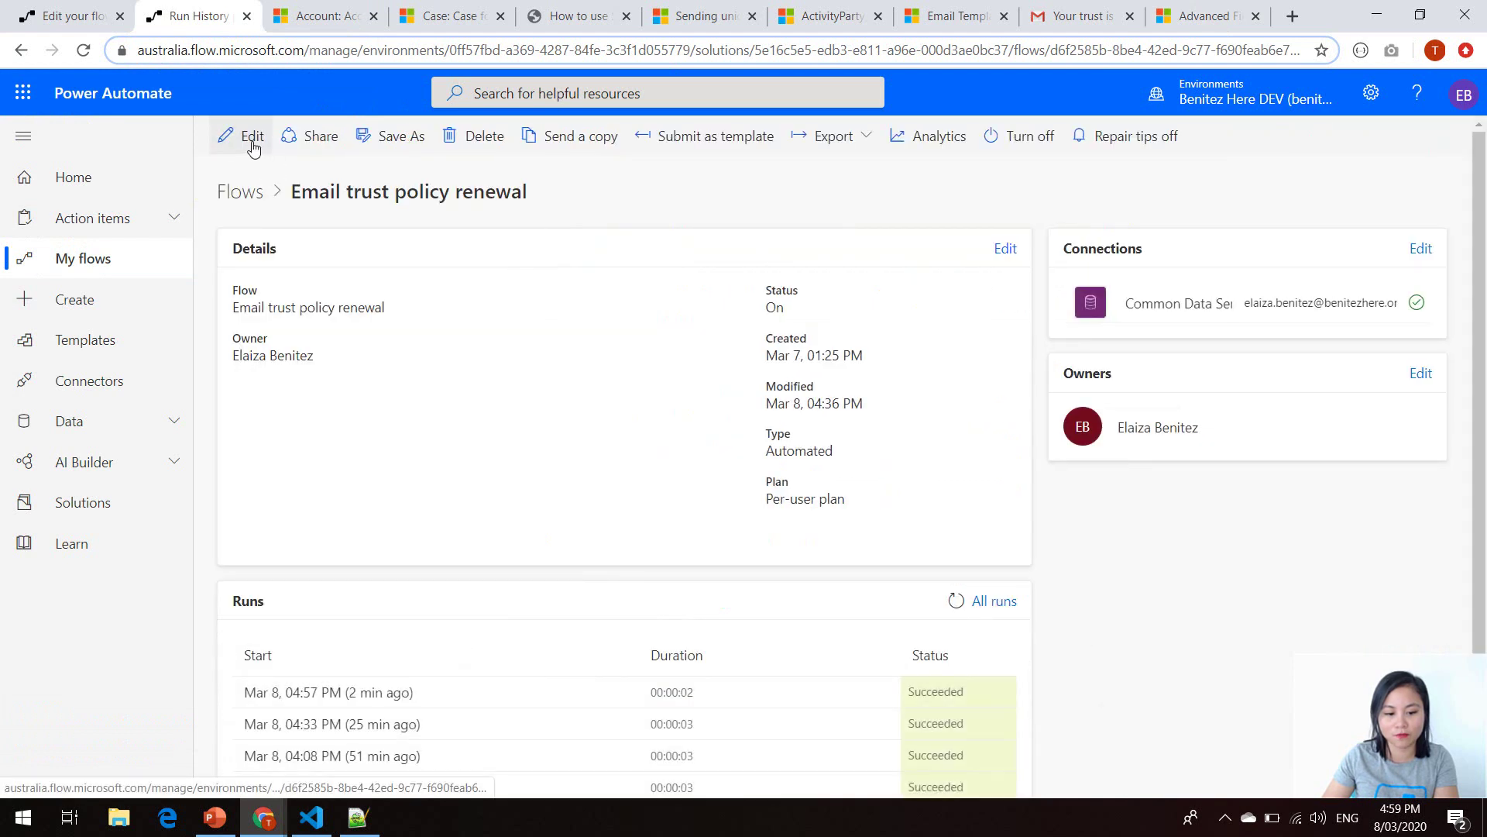
left_click(249, 138)
left_click_drag(1484, 314, 1479, 448)
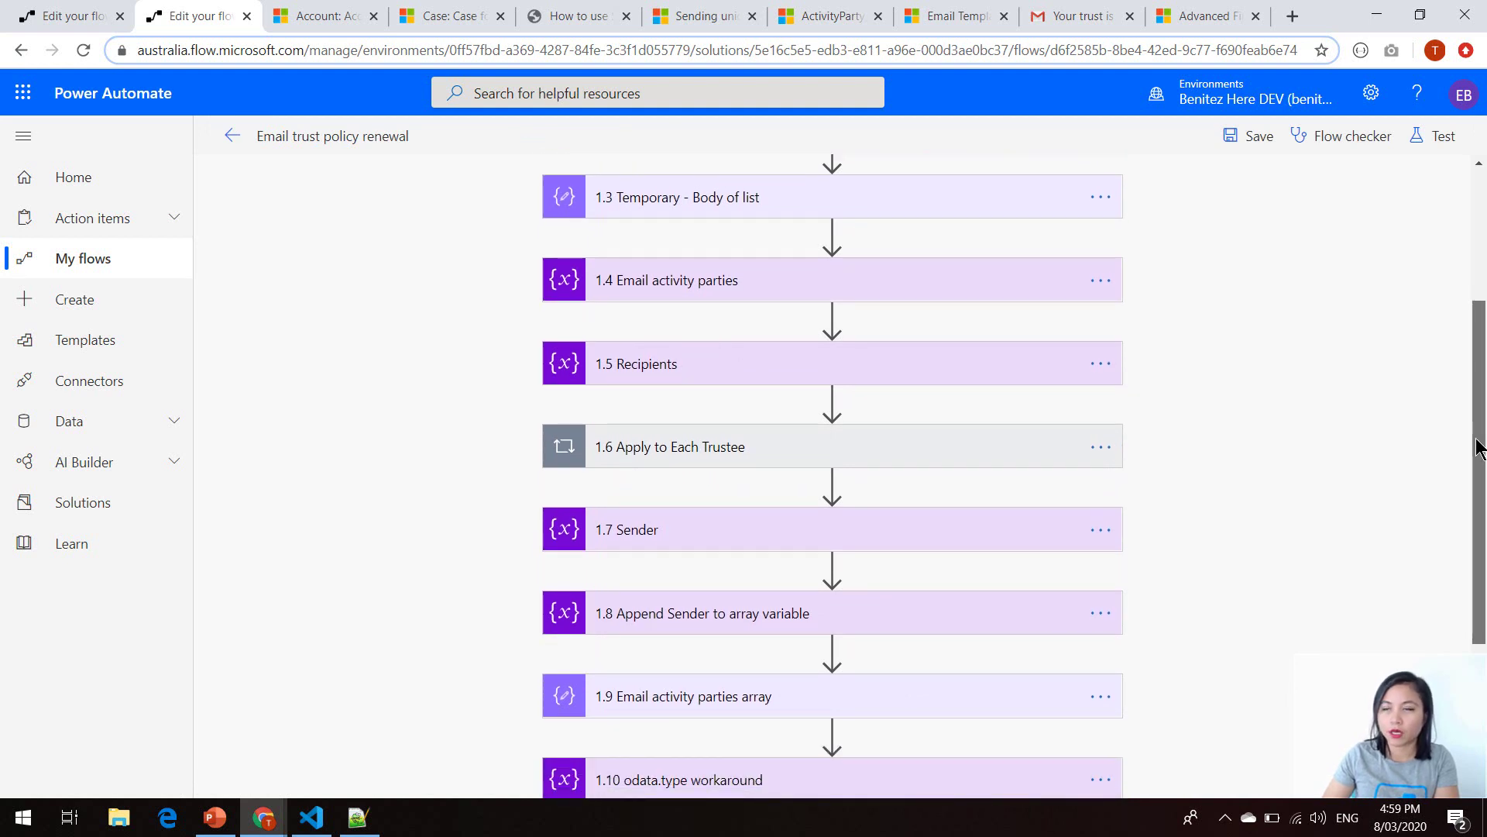
left_click_drag(1479, 447, 1479, 467)
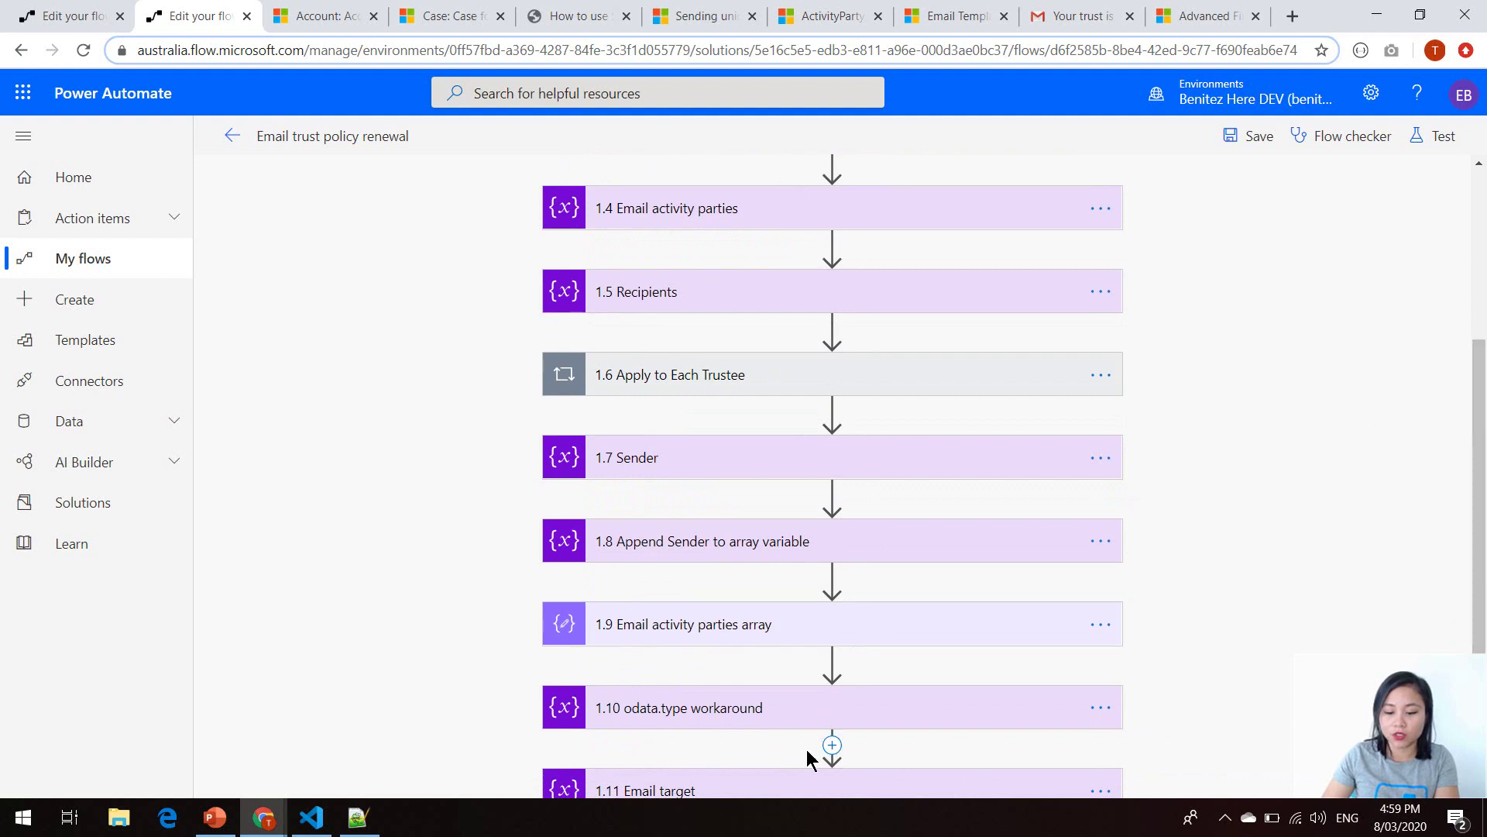
scroll(1223, 693, "up", 1)
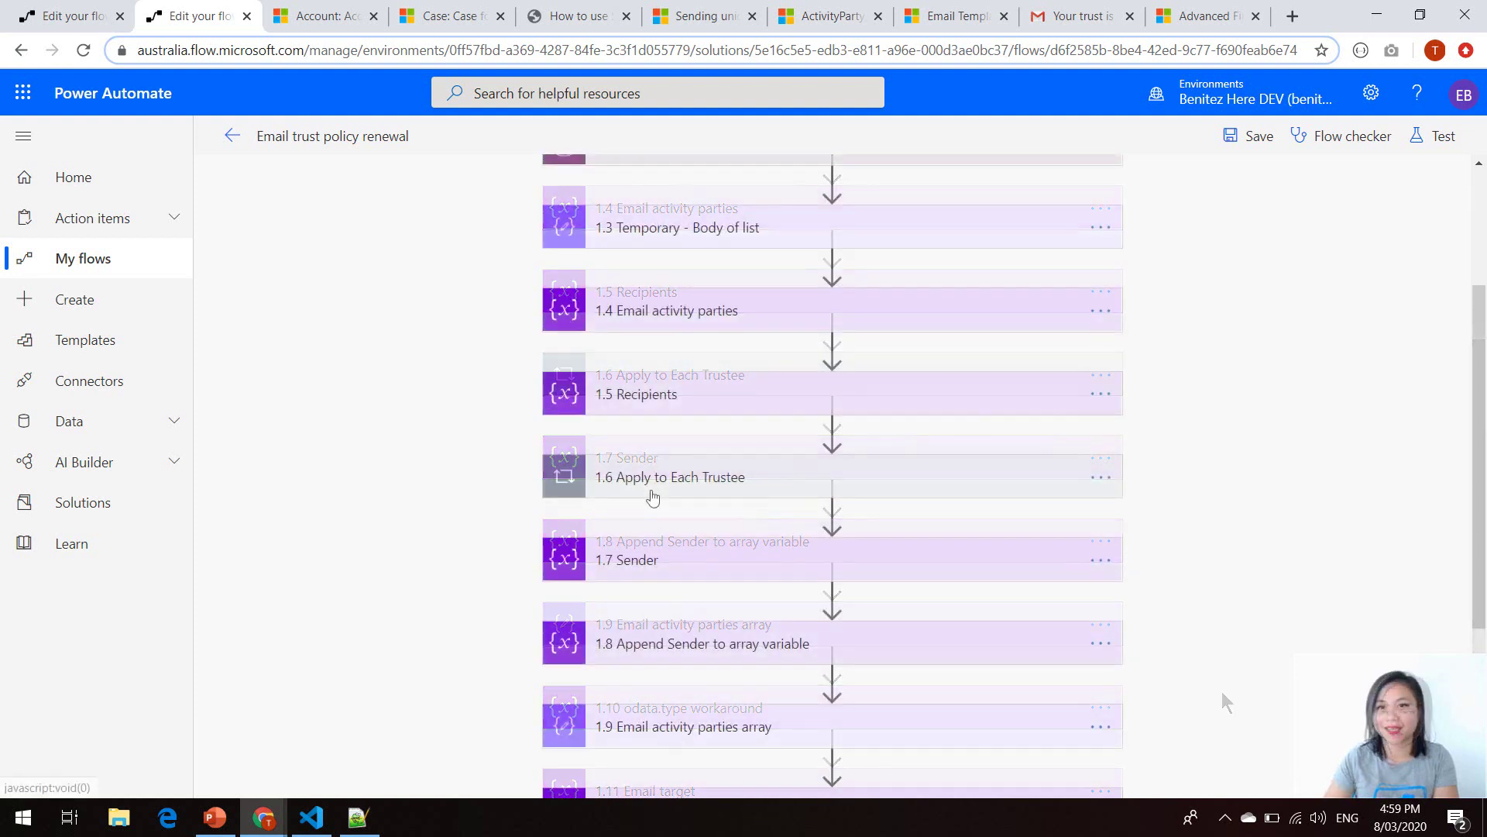